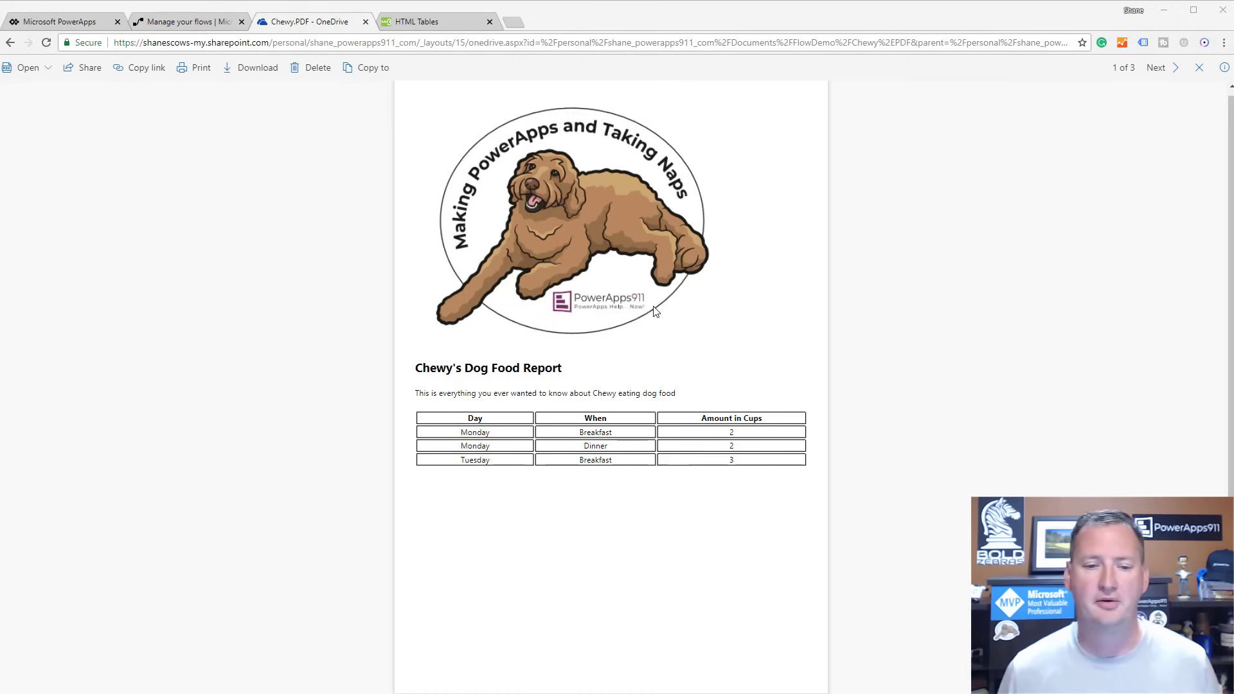
Close the PDF preview and delete Chewy.PDF and MakeMeIntoPDF.HTML from the FlowDemo folder.
click(454, 367)
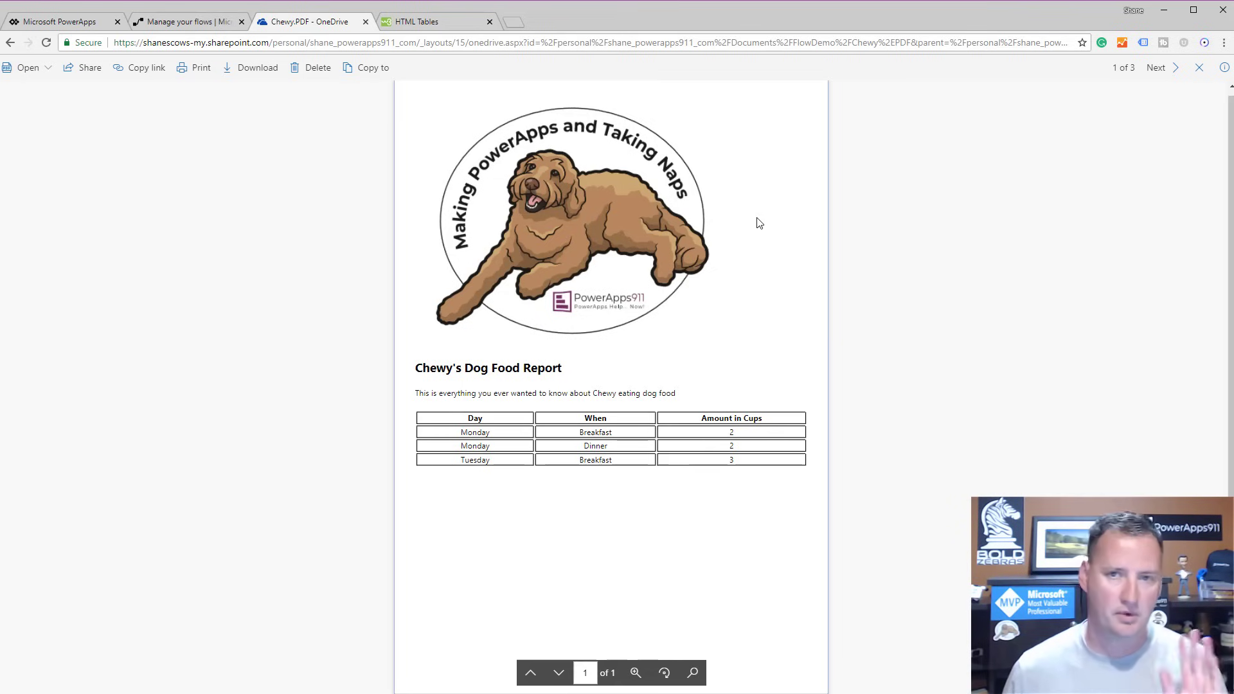
click(1200, 67)
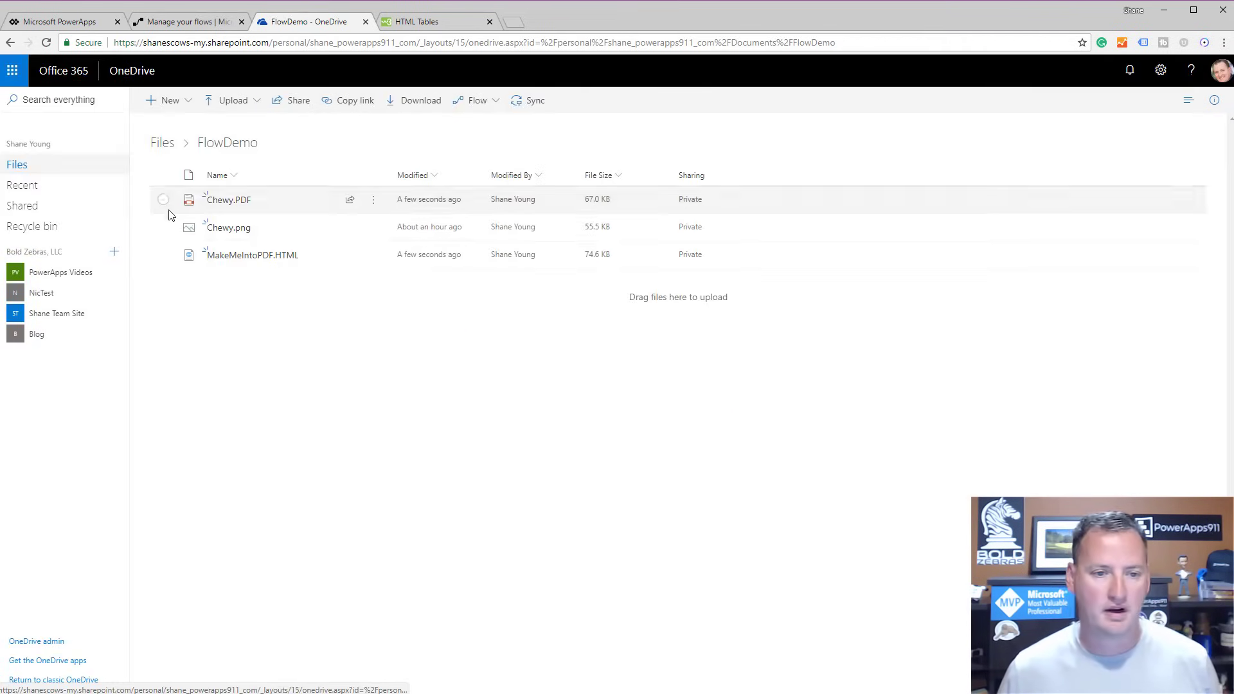
click(163, 202)
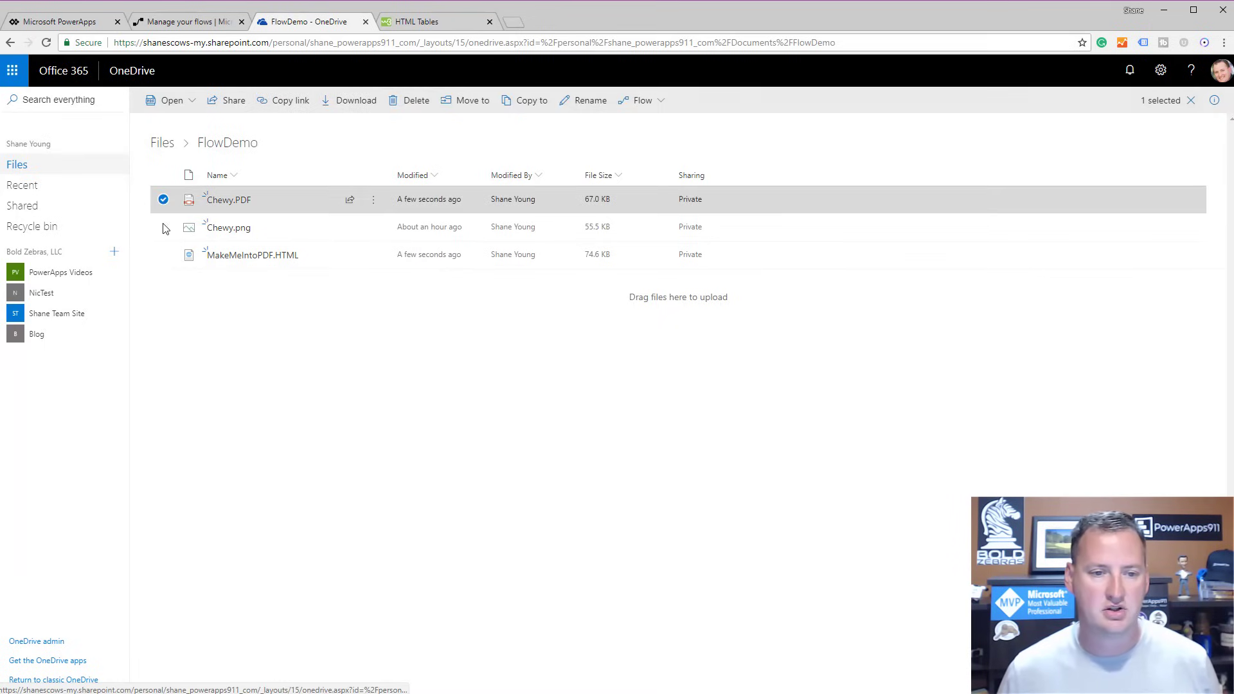
click(165, 256)
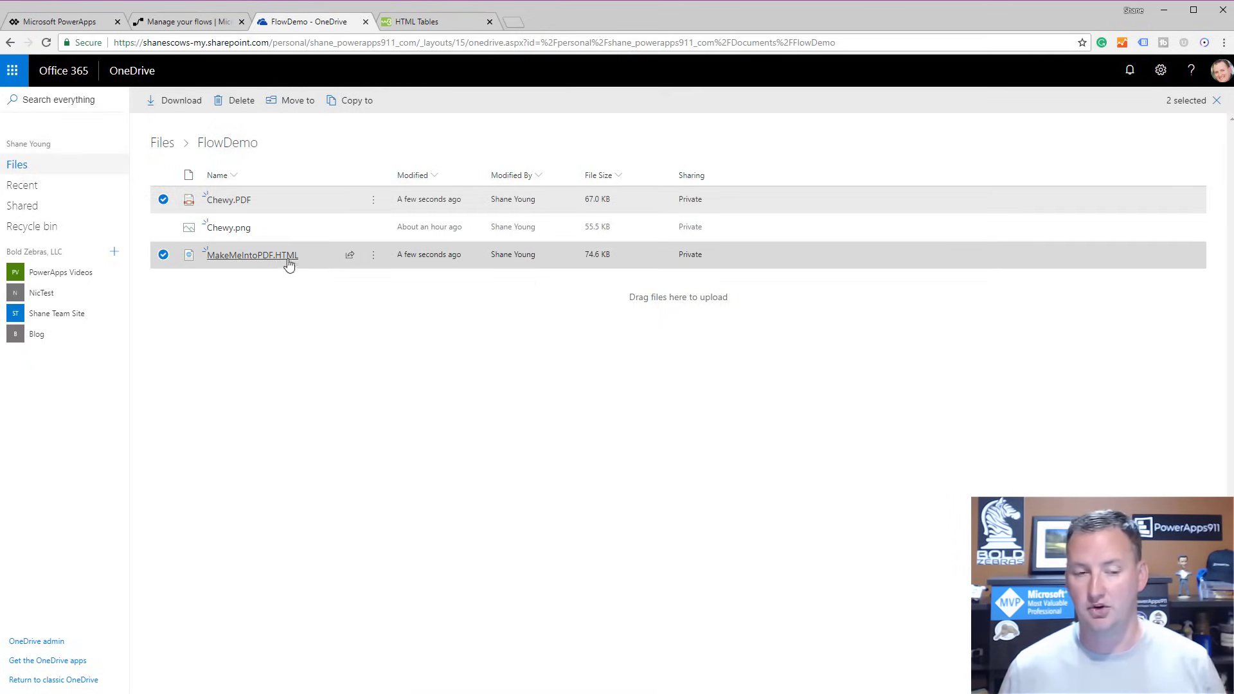
click(236, 100)
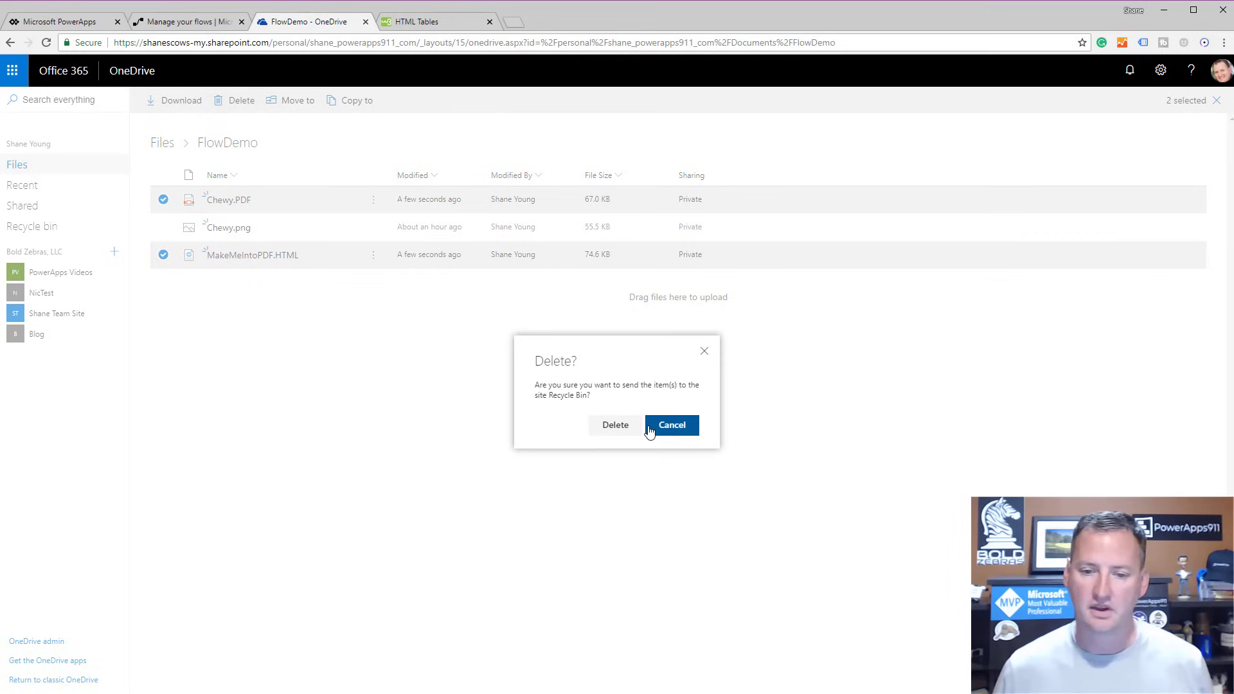
click(625, 426)
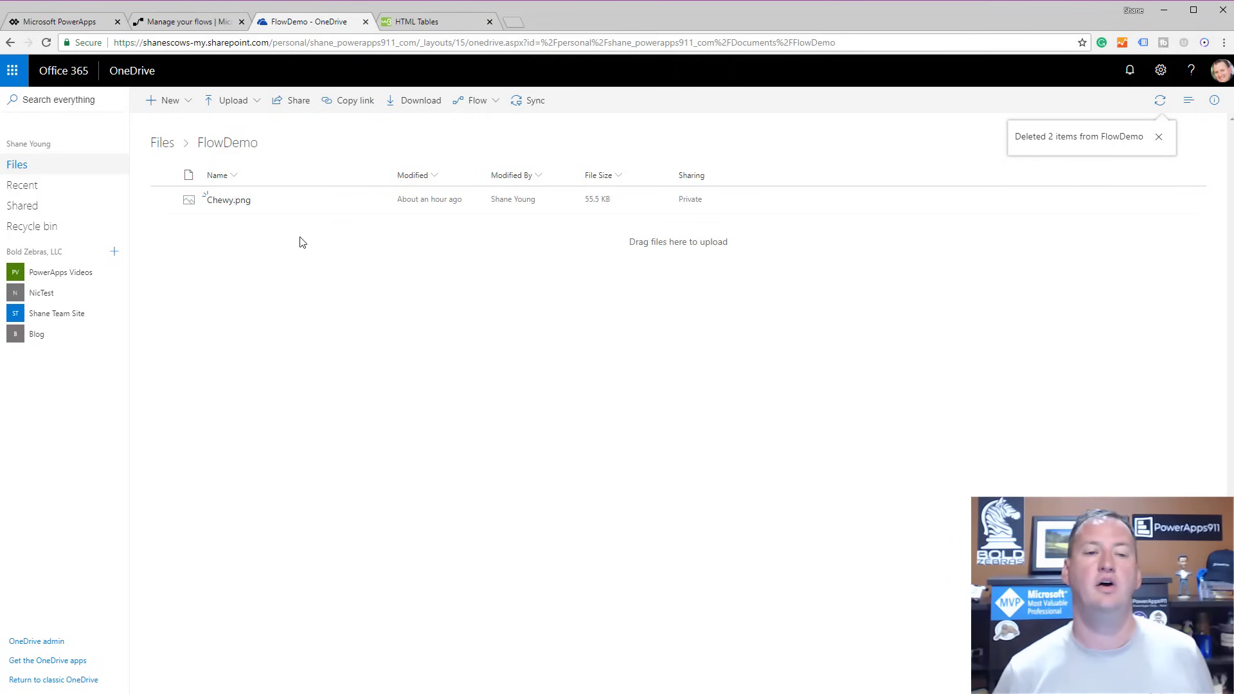
Switch to the W3Schools HTML Tables page and open the "Adding a Border" example in the Tryit editor.
click(419, 23)
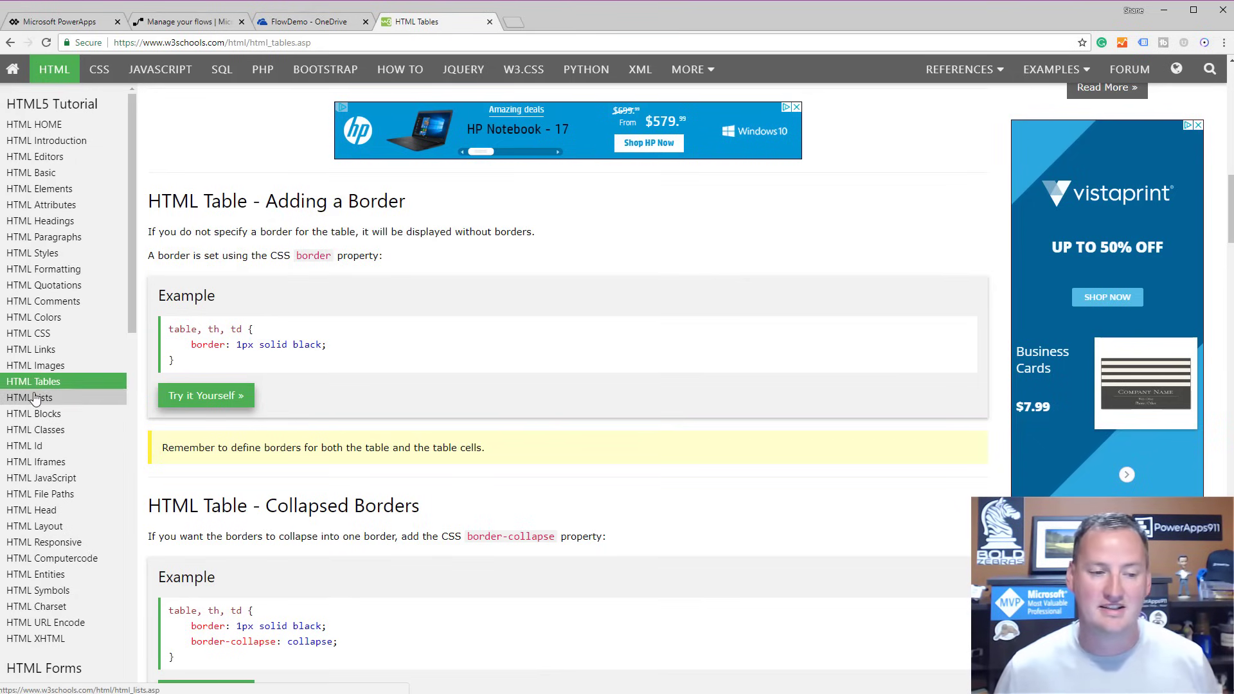
scroll(289, 523, down, 1)
scroll(289, 522, up, 1)
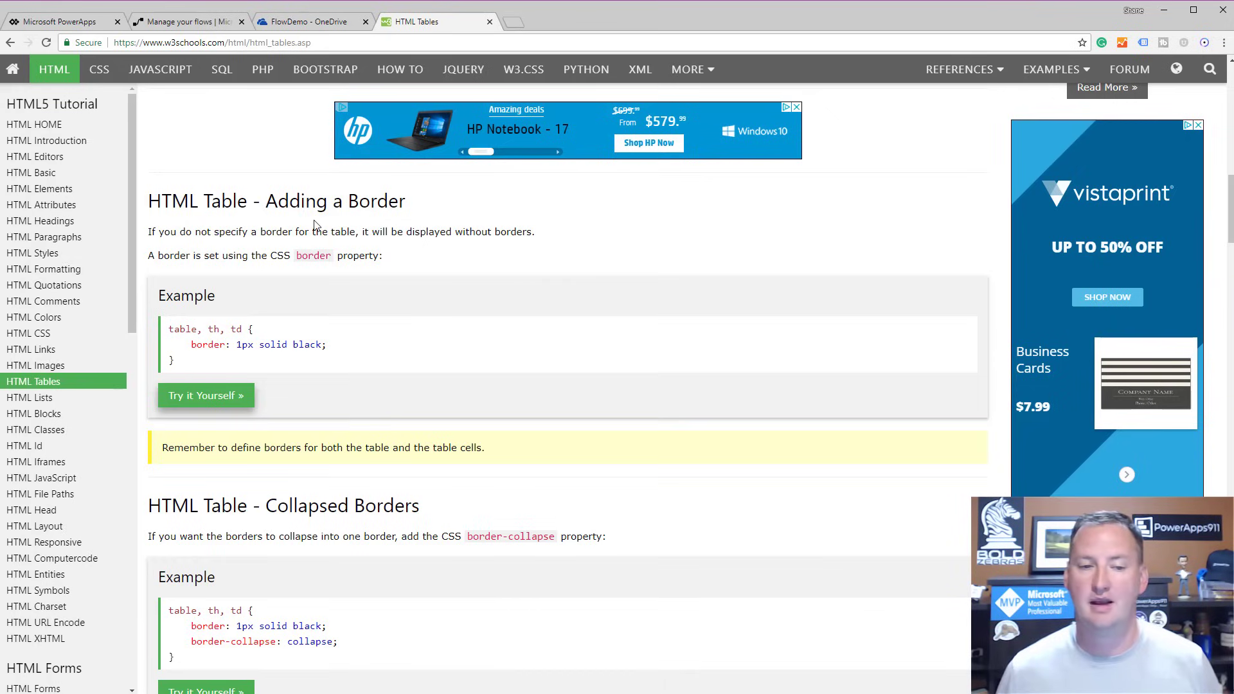
click(217, 403)
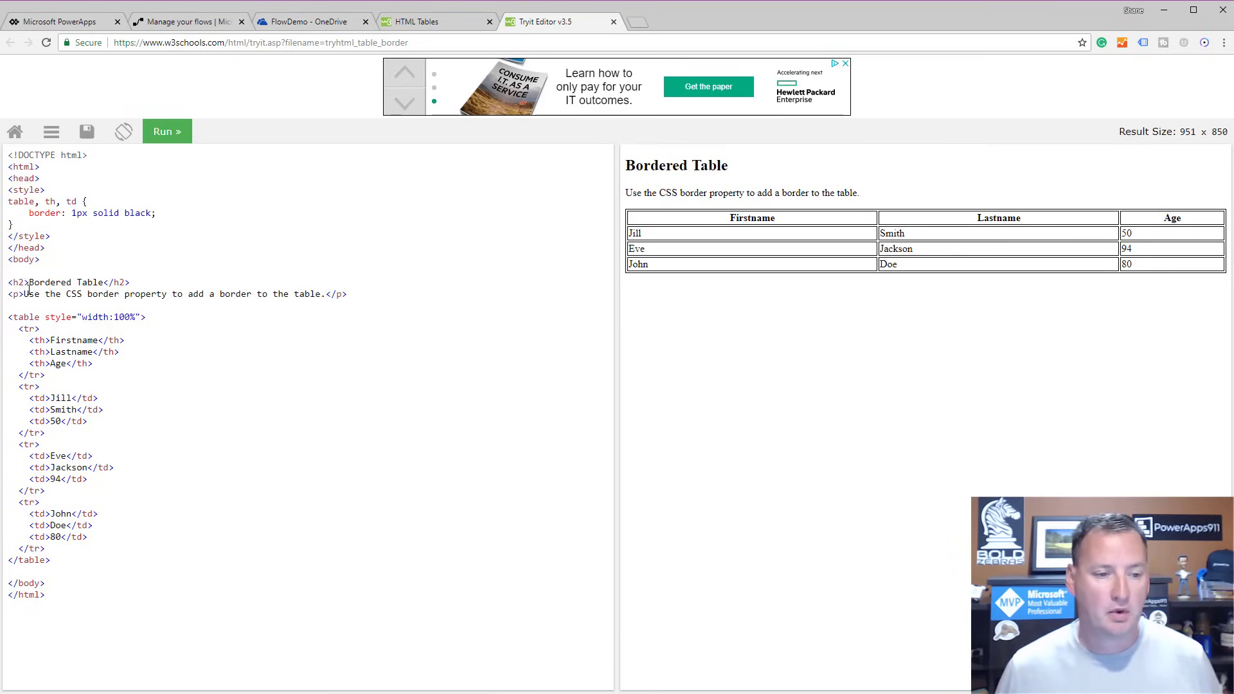
Replace the whole sample code with the prepared "Chewy's Dog Food Report" HTML and run it.
drag(30, 284, 103, 286)
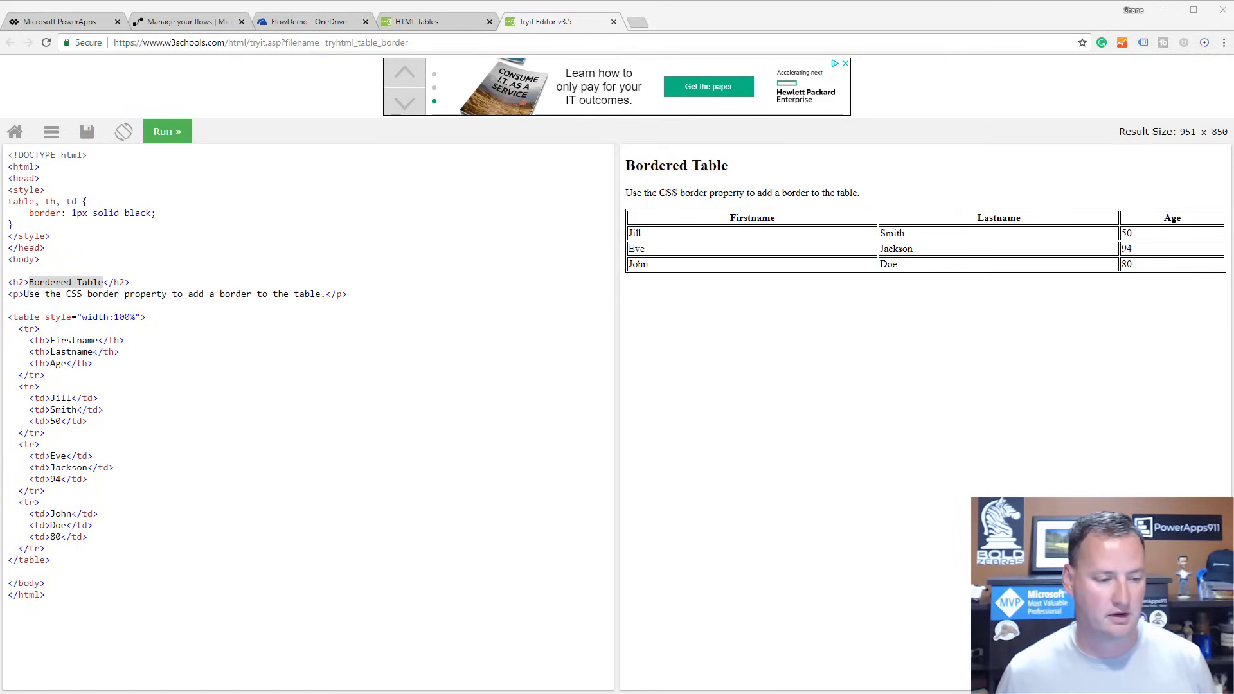
key(ctrl+a)
click(289, 359)
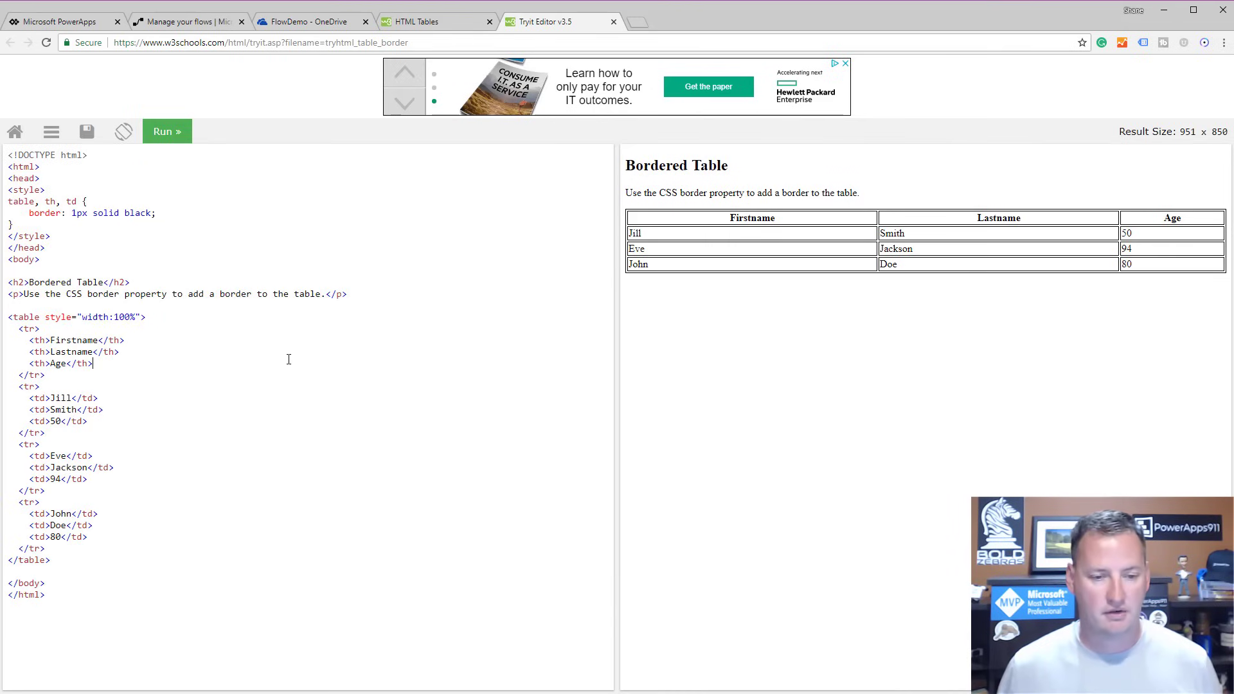
key(ctrl+a)
key(BackSpace)
key(ctrl+v)
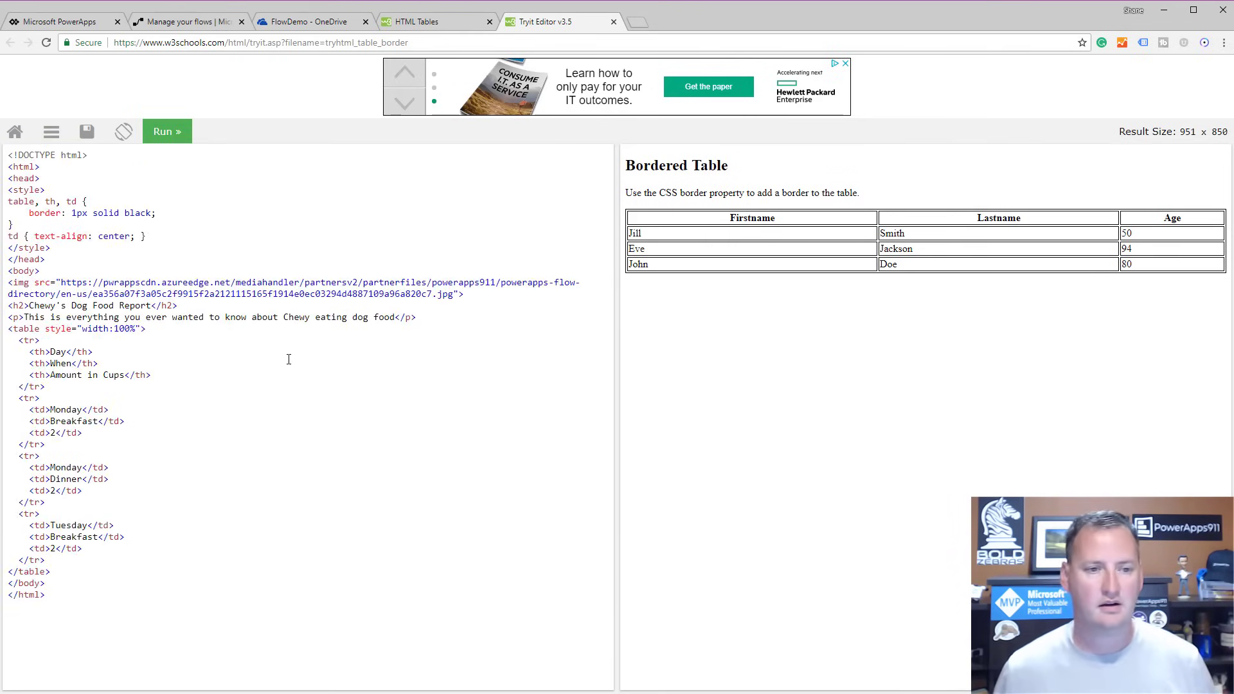
click(164, 131)
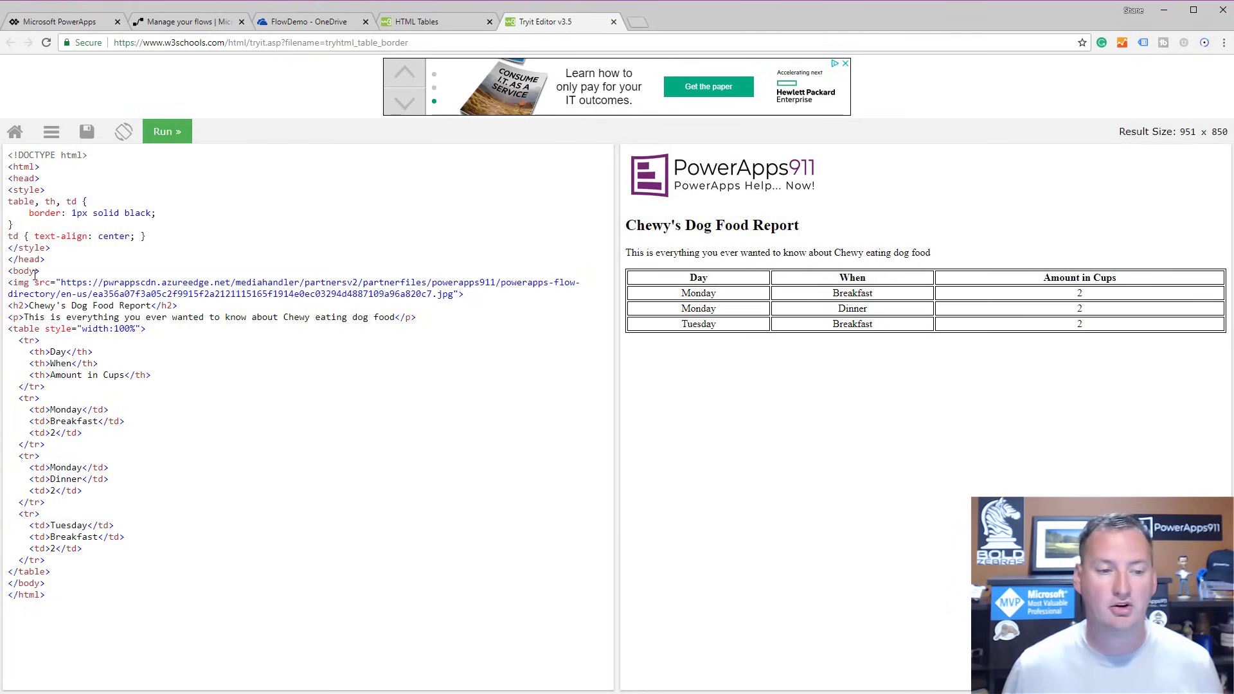
Highlight the report's image tag, then select the entire HTML code from the DOCTYPE line through the closing html tag.
drag(8, 283, 480, 294)
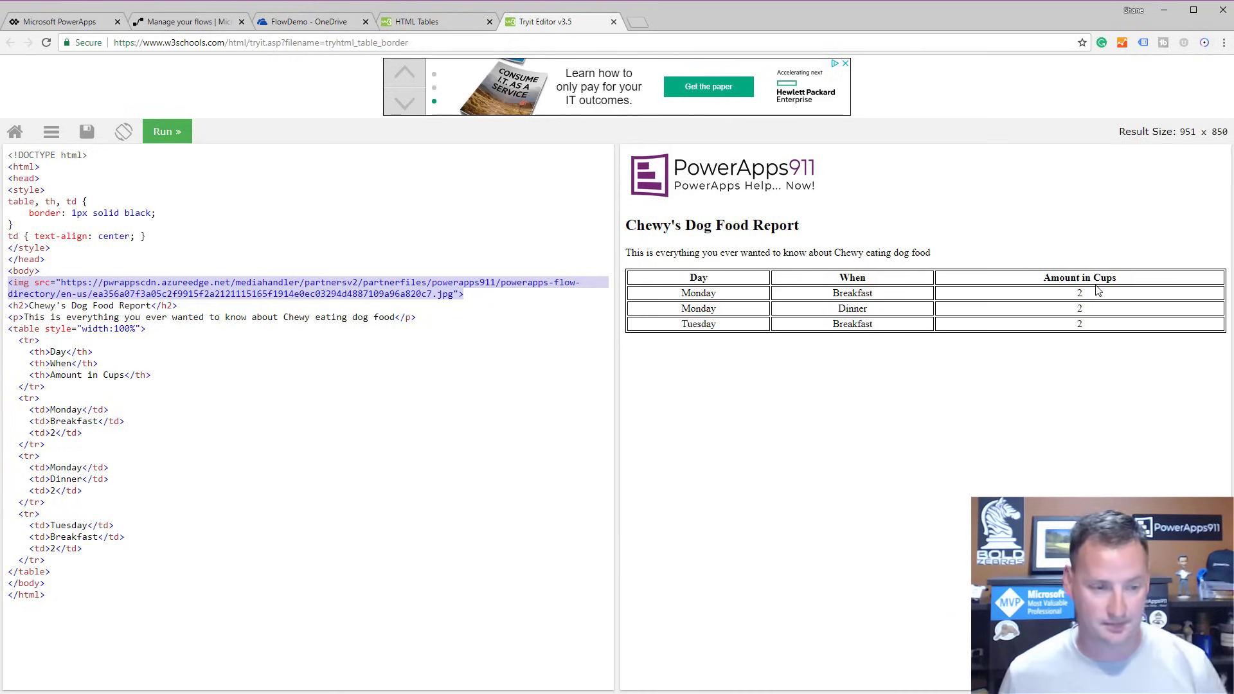
click(352, 379)
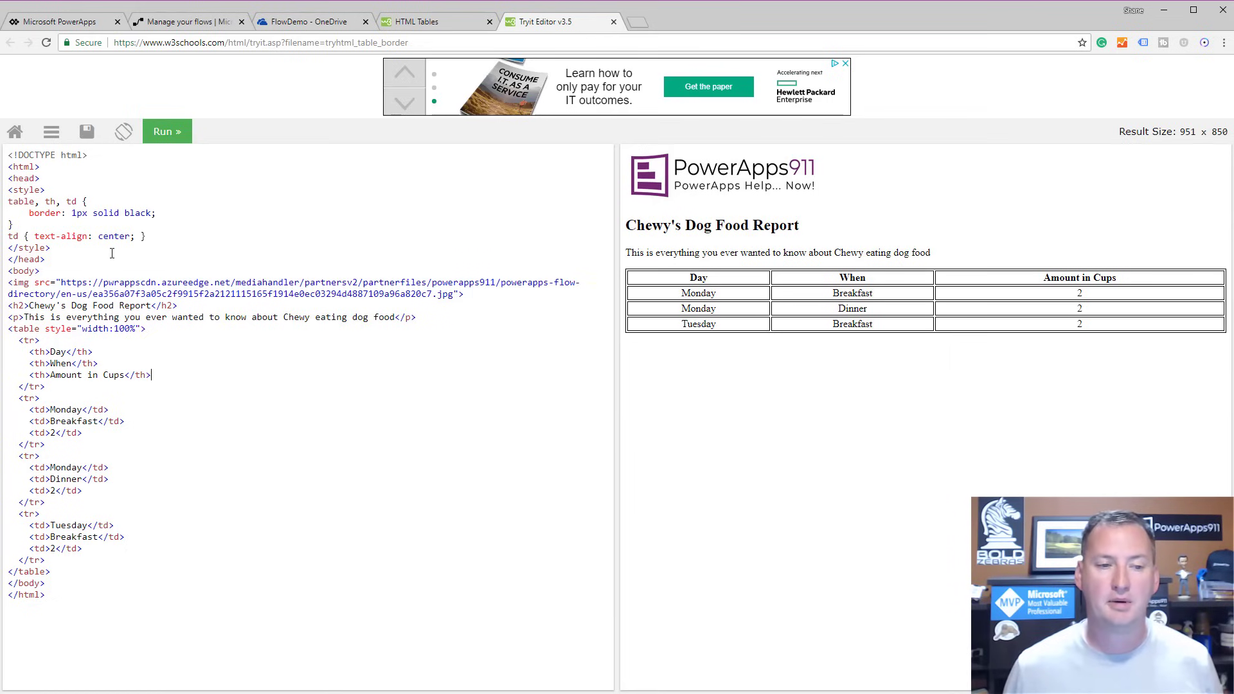
drag(46, 597, 3, 160)
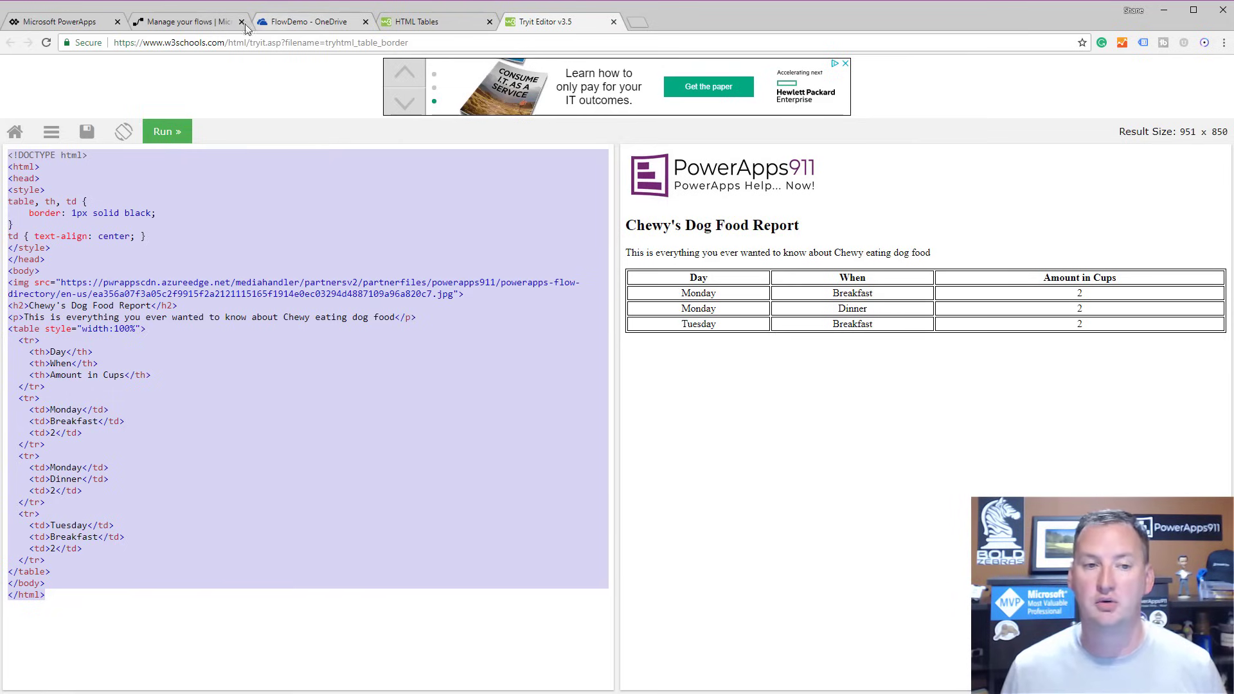
Switch to Microsoft Flow and create a blank flow with the "Flow button for mobile - Manually trigger a flow" trigger.
click(172, 25)
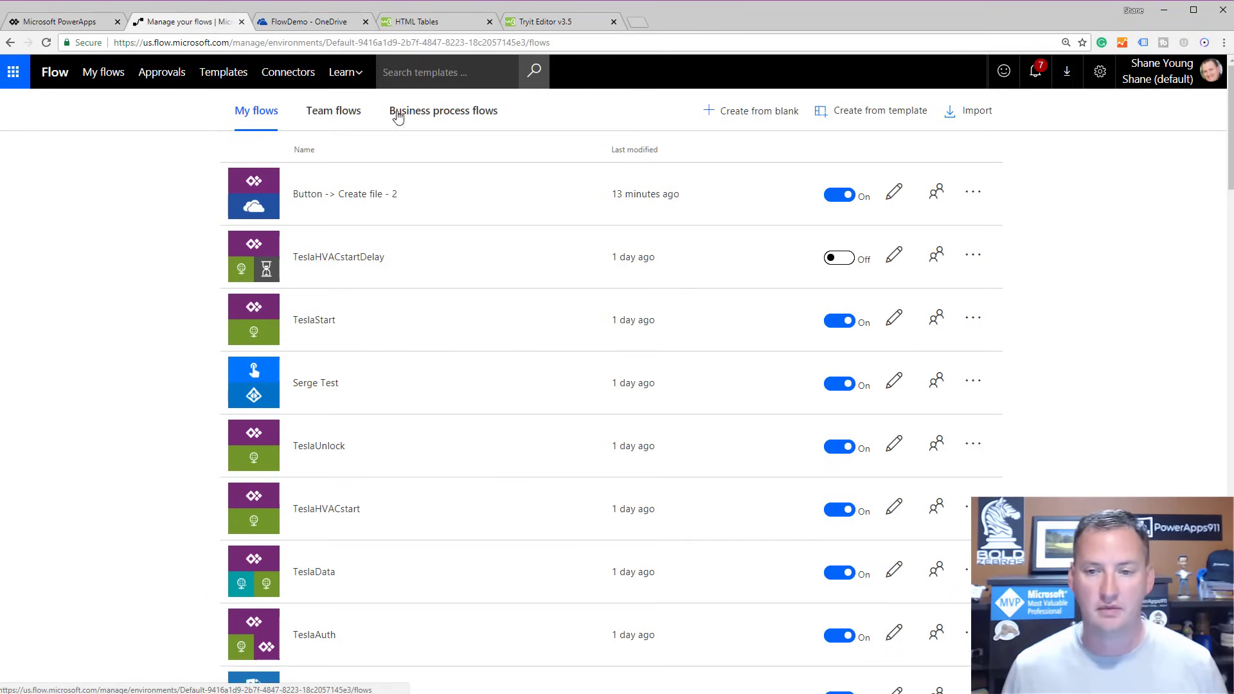
click(753, 114)
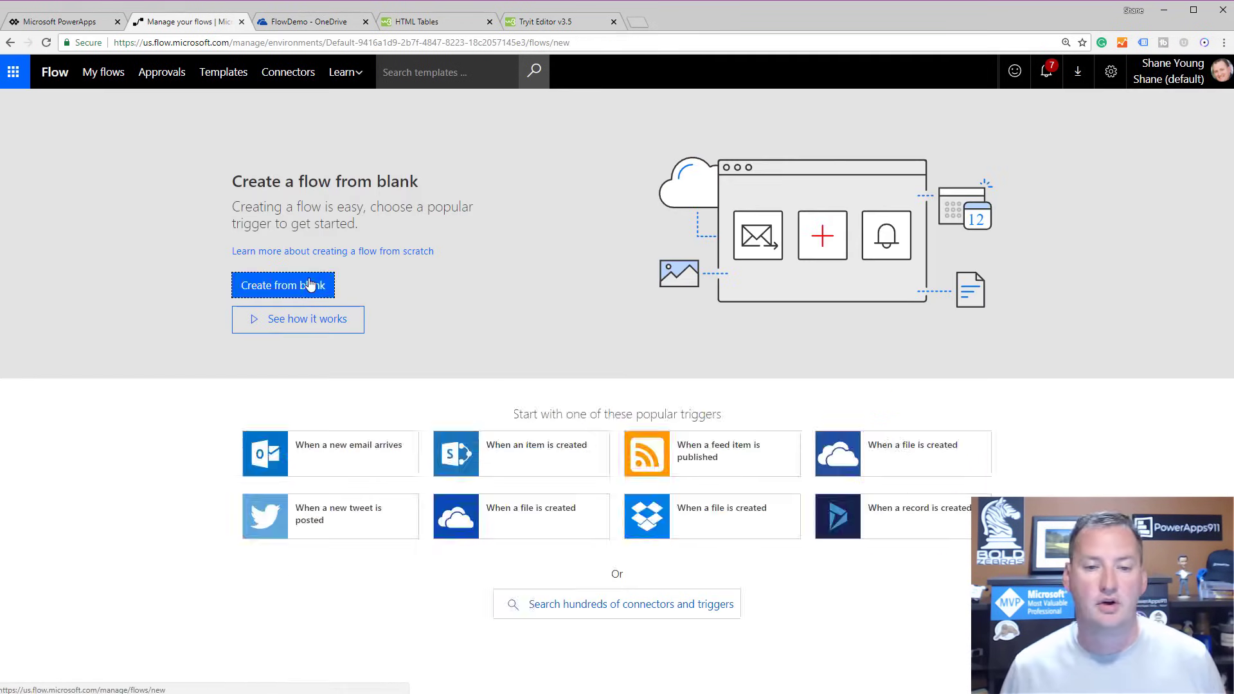
click(310, 284)
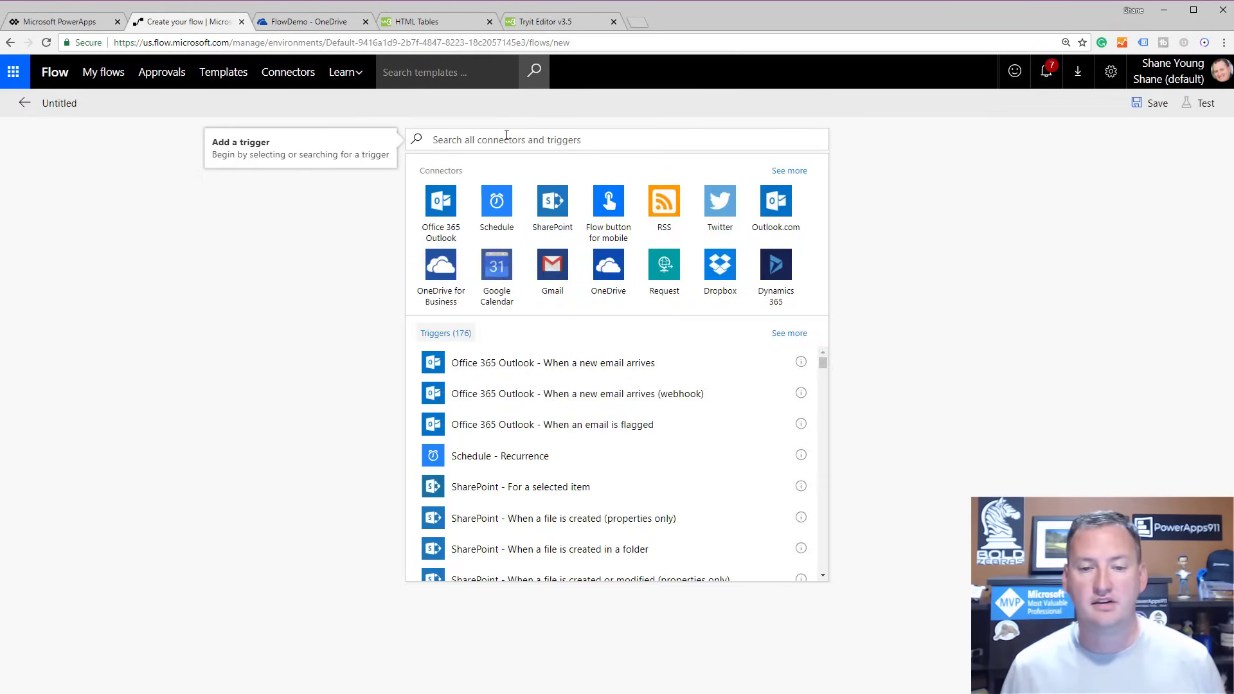
click(614, 205)
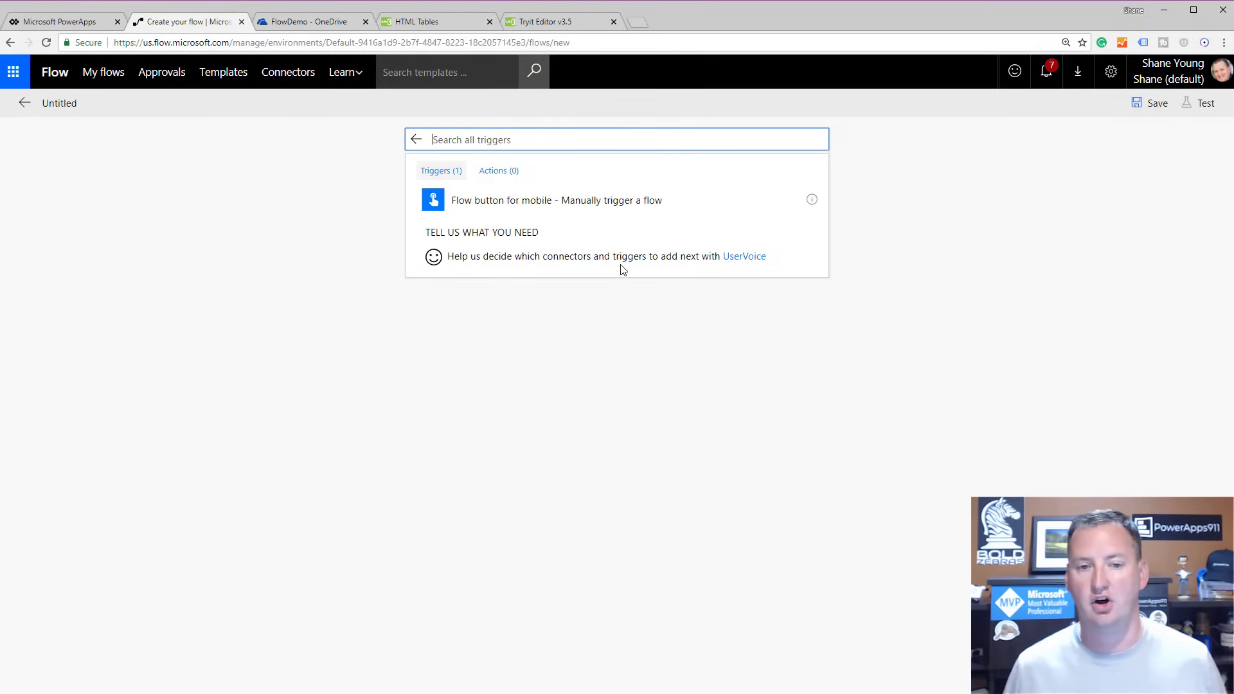
click(538, 201)
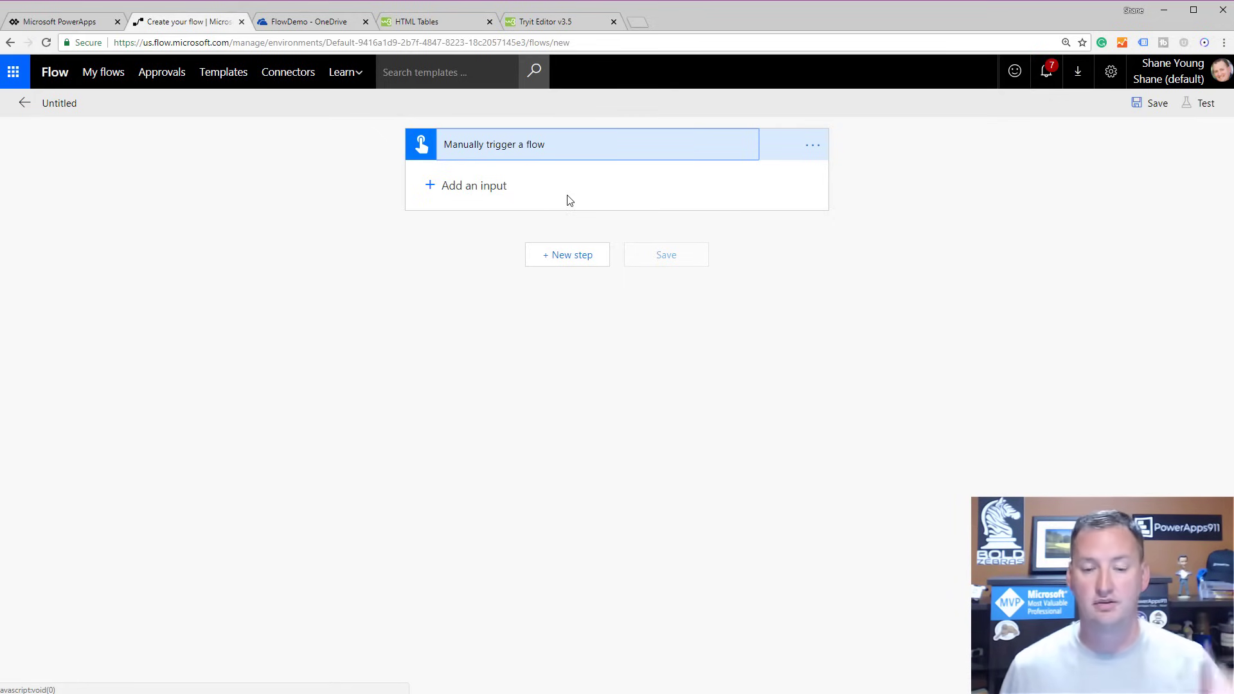
Add the OneDrive for Business "Create file" action after the manual trigger.
click(581, 265)
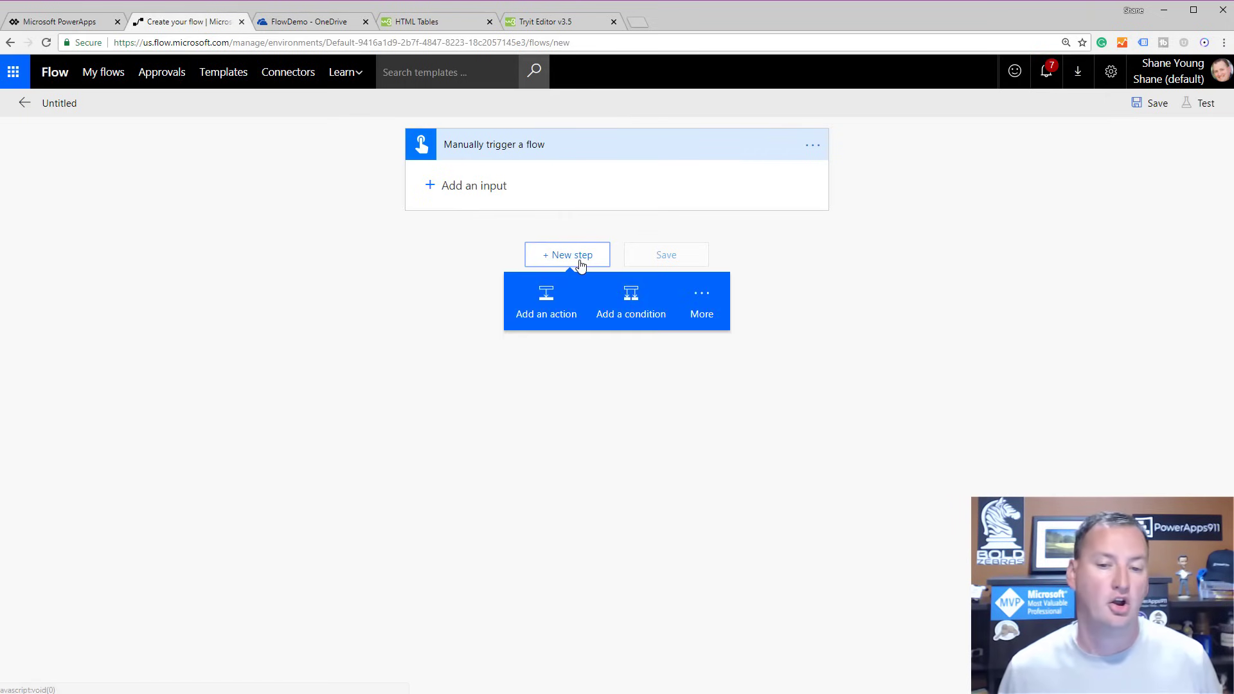
click(555, 306)
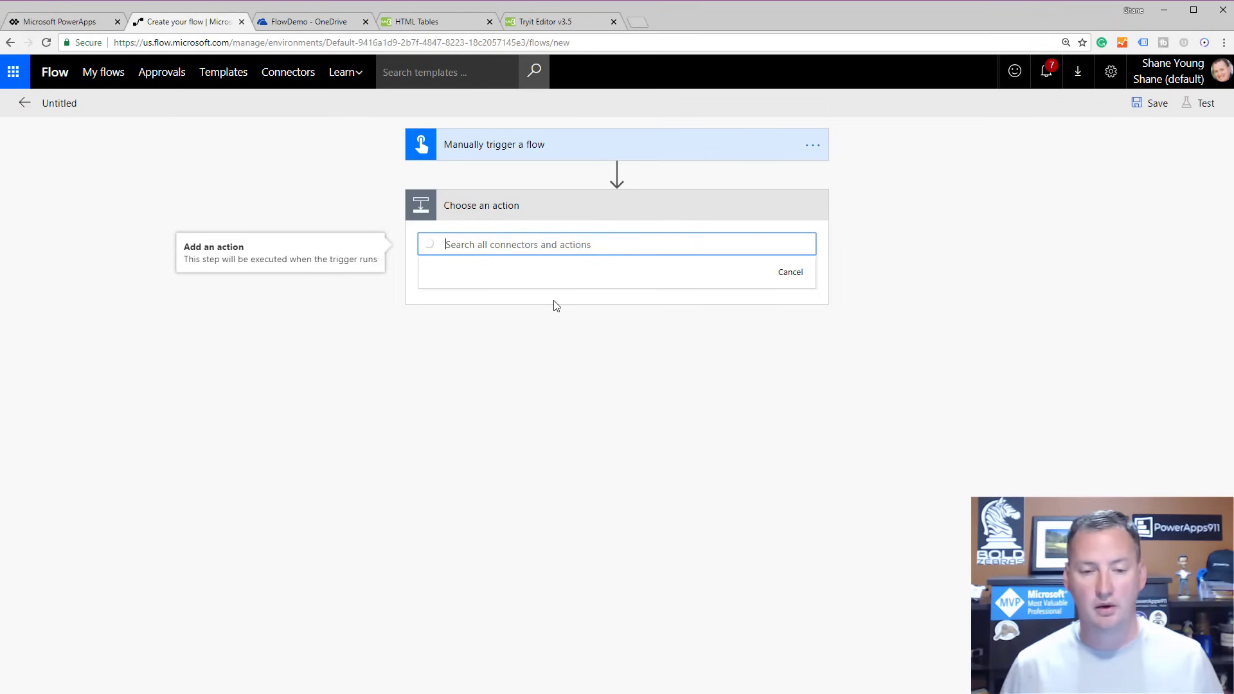
click(500, 306)
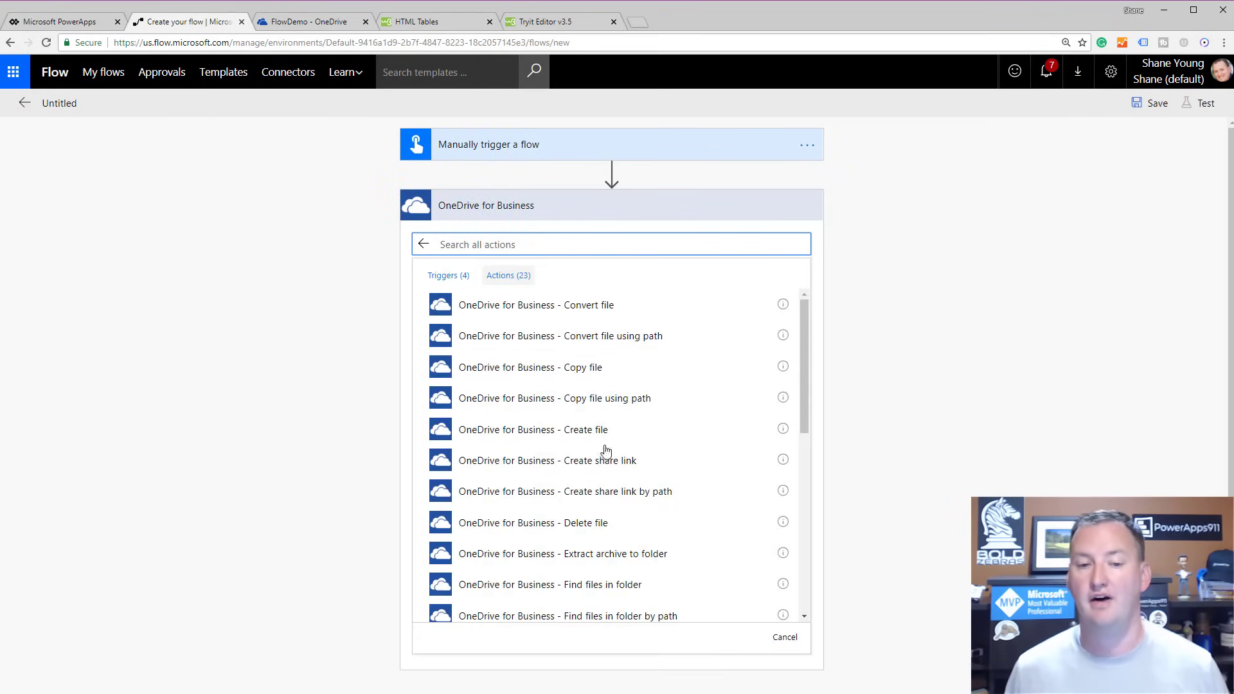
click(562, 440)
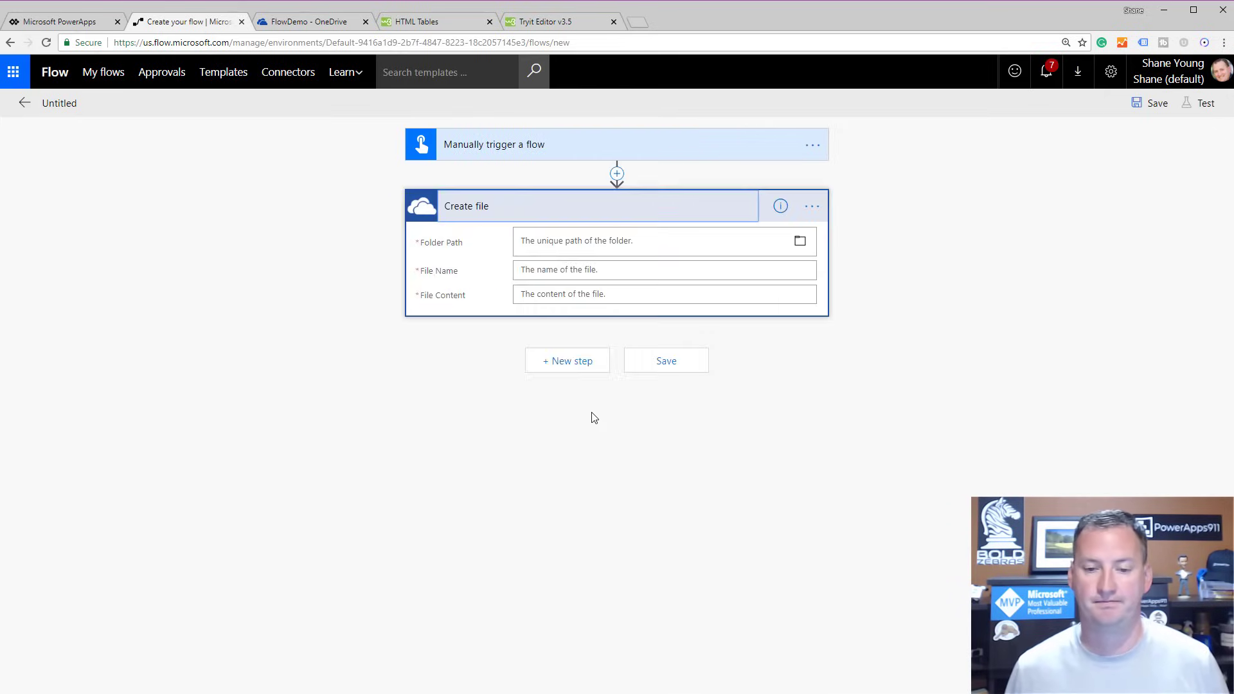
Set the Create file action's folder path to /FlowDemo and its file name to Video.HTML.
click(801, 240)
click(988, 271)
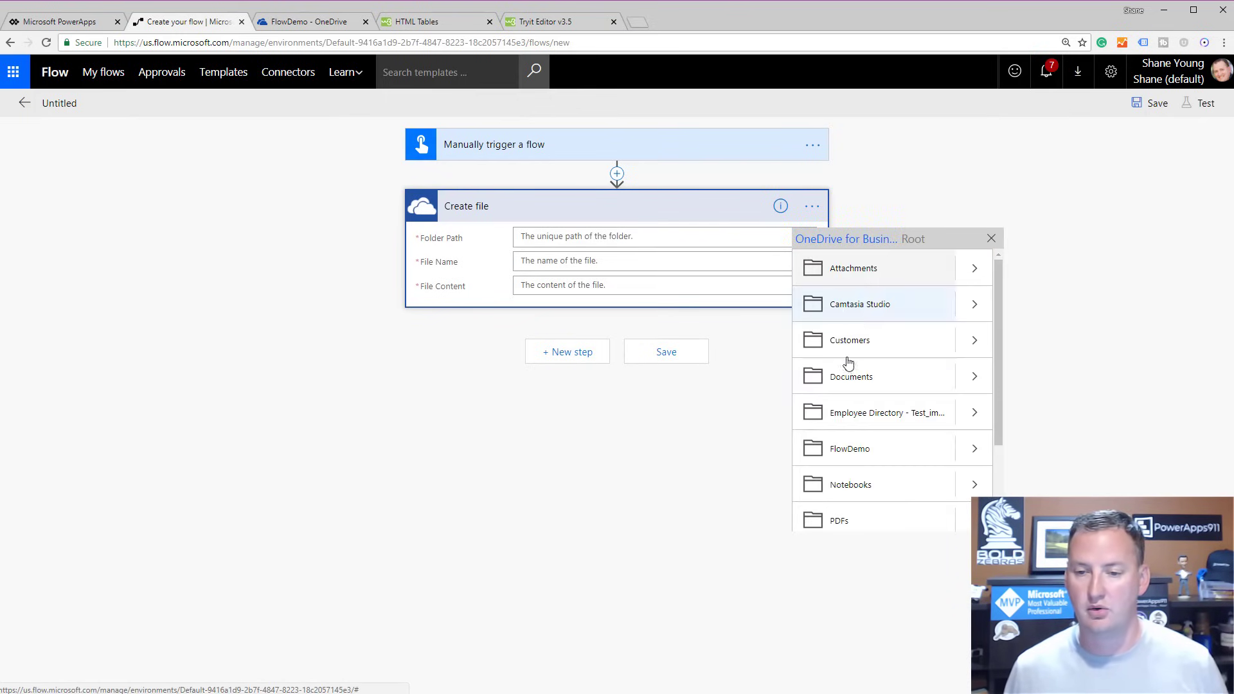
click(852, 454)
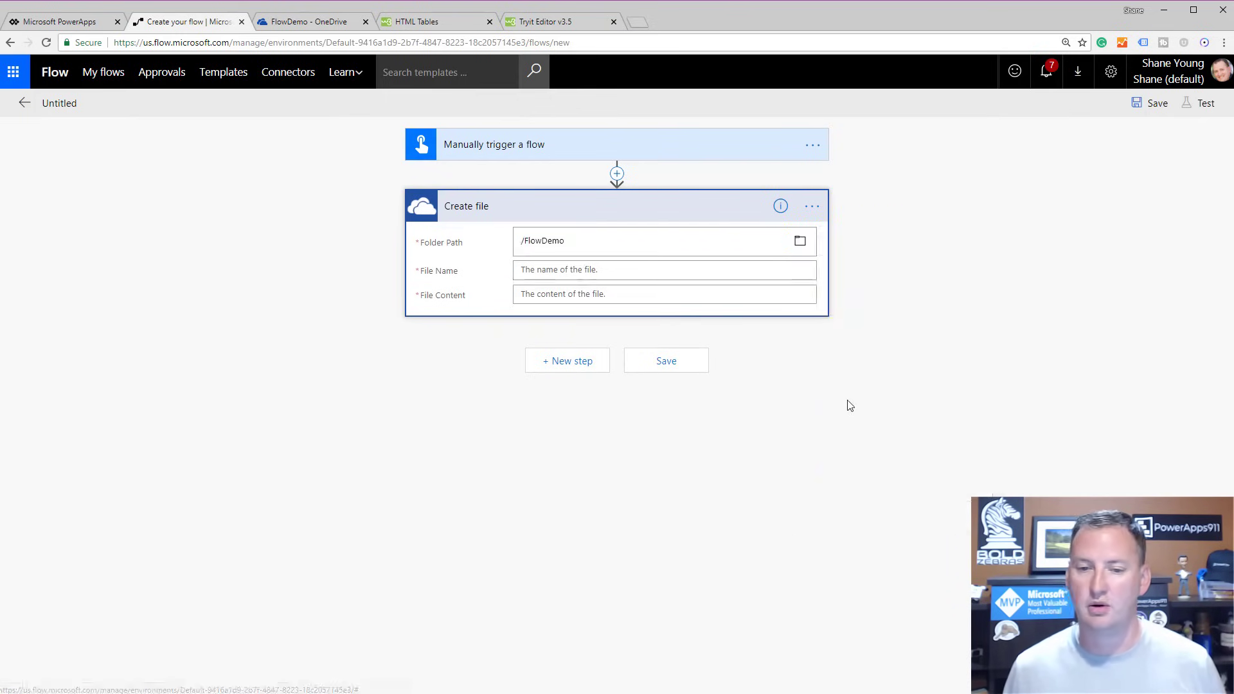
click(614, 269)
text(Video.HTML)
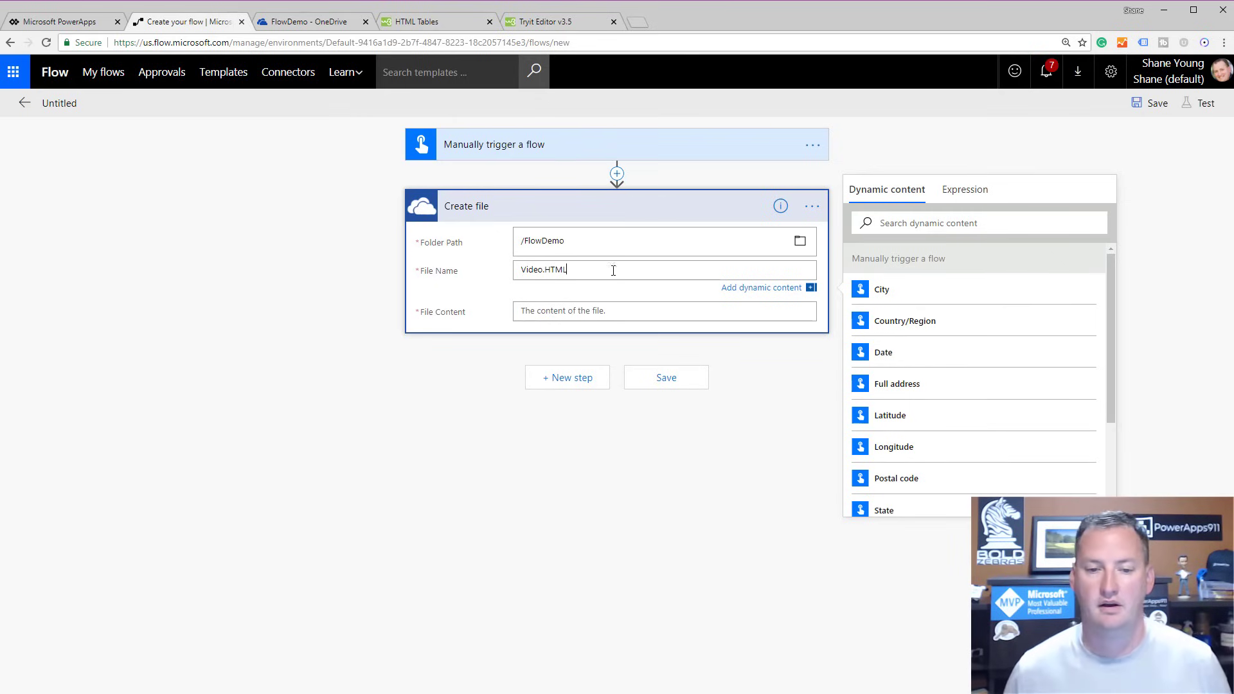
Enter a concat expression for the Create file action's file content, with the copied HTML code inside single quotes, and try to apply it.
click(603, 314)
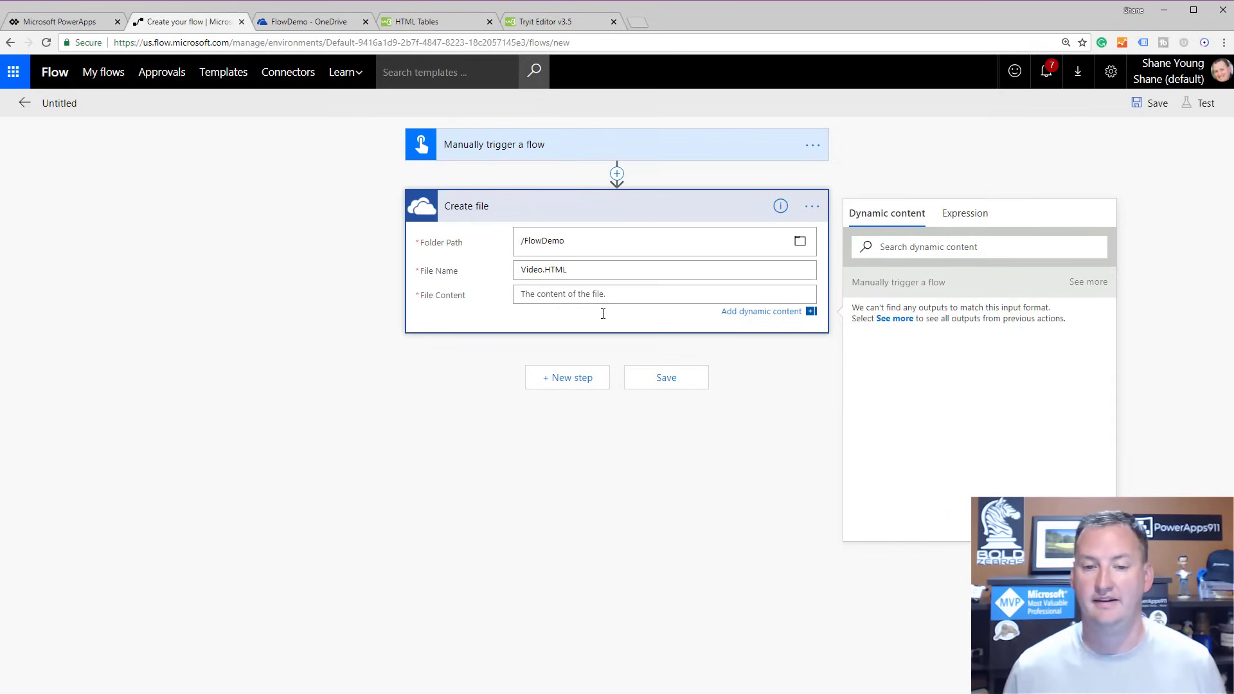
click(964, 214)
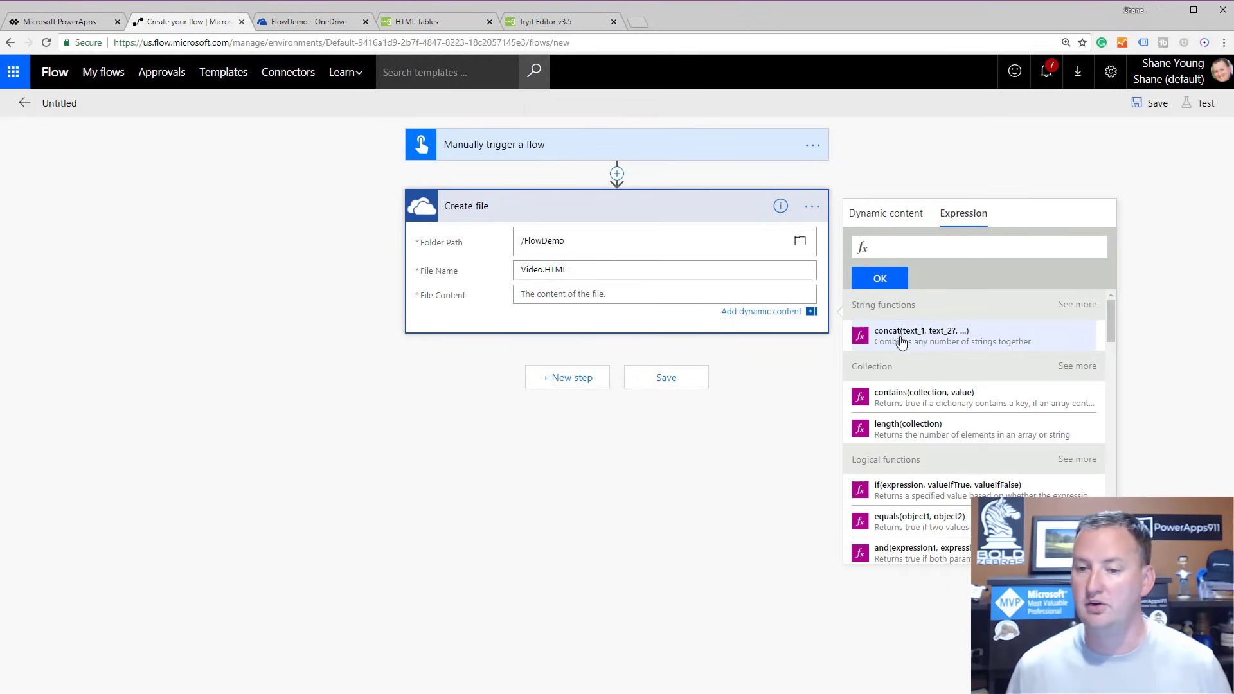
click(923, 336)
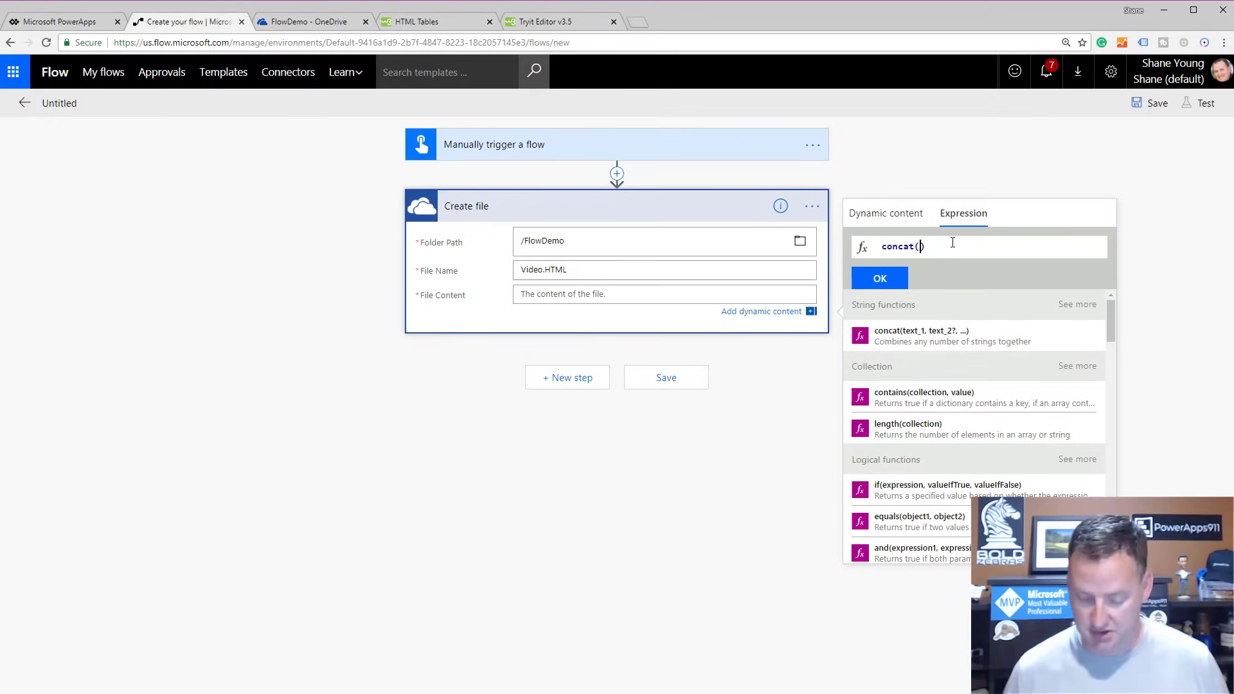
text(')
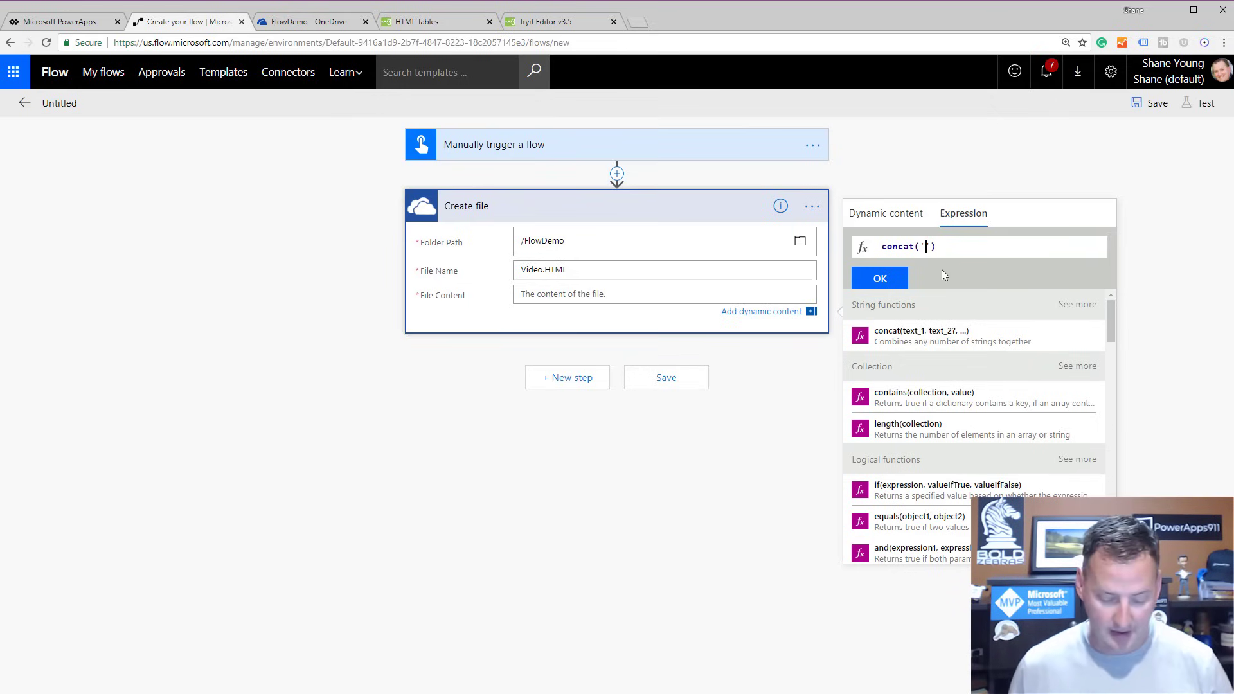
key(ctrl+v)
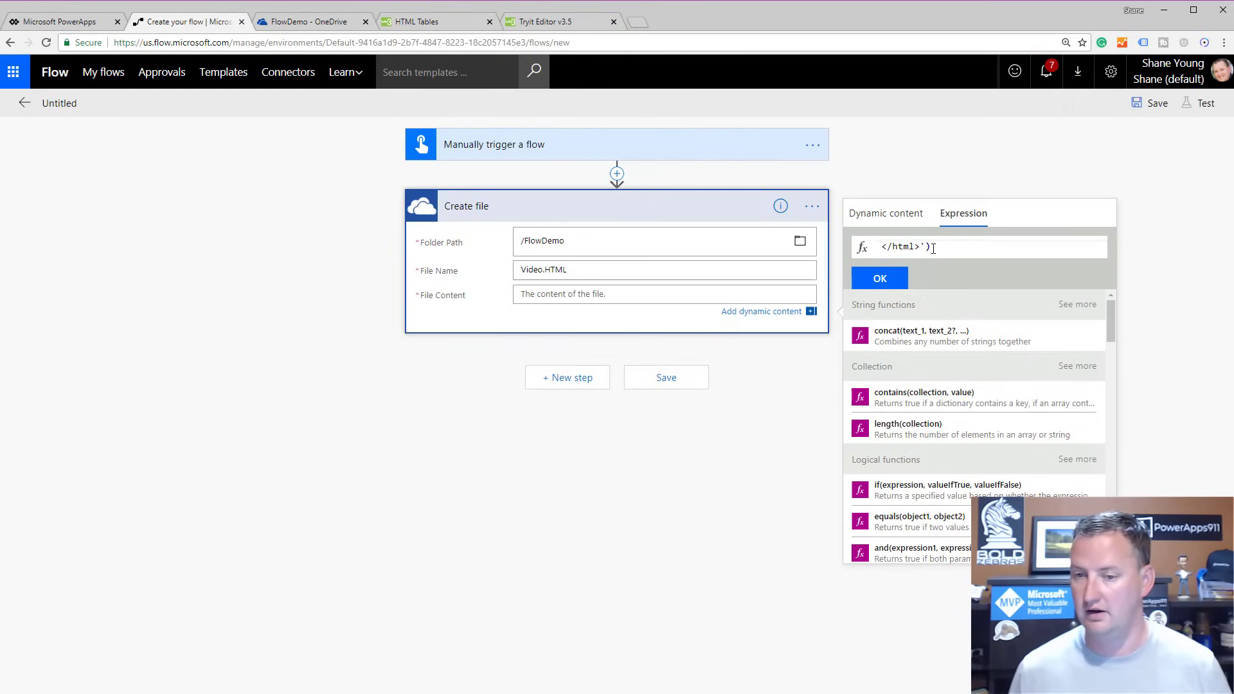
key(Home)
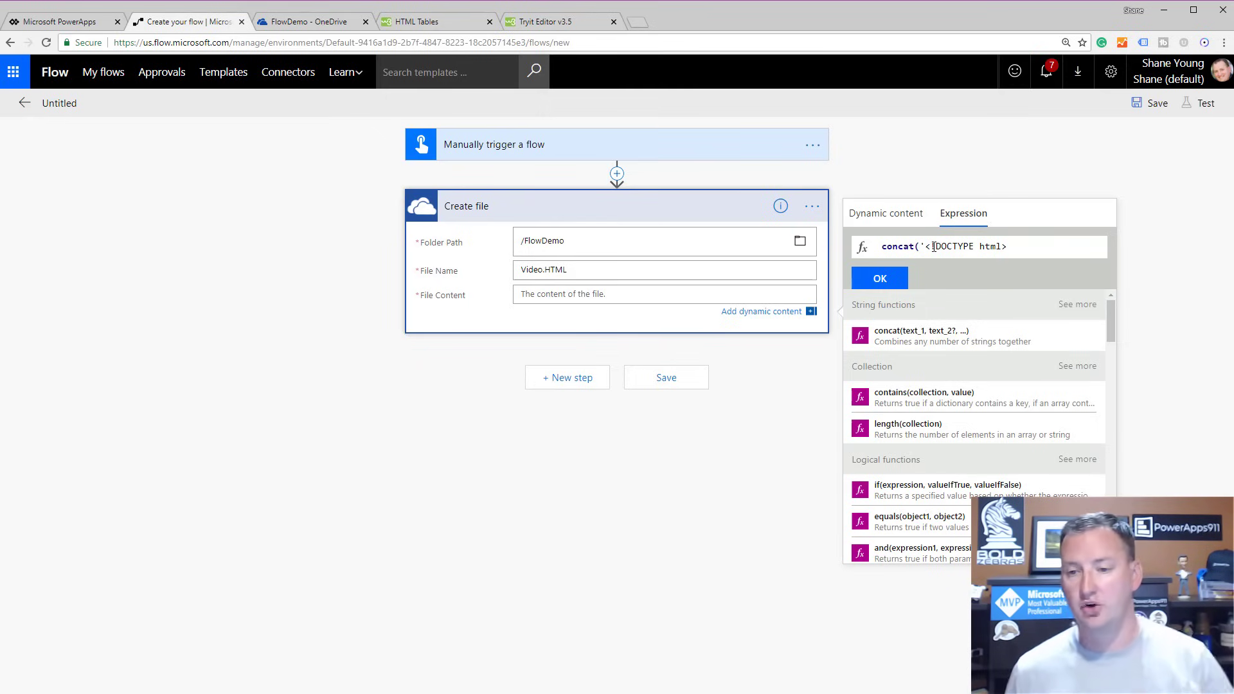
click(886, 278)
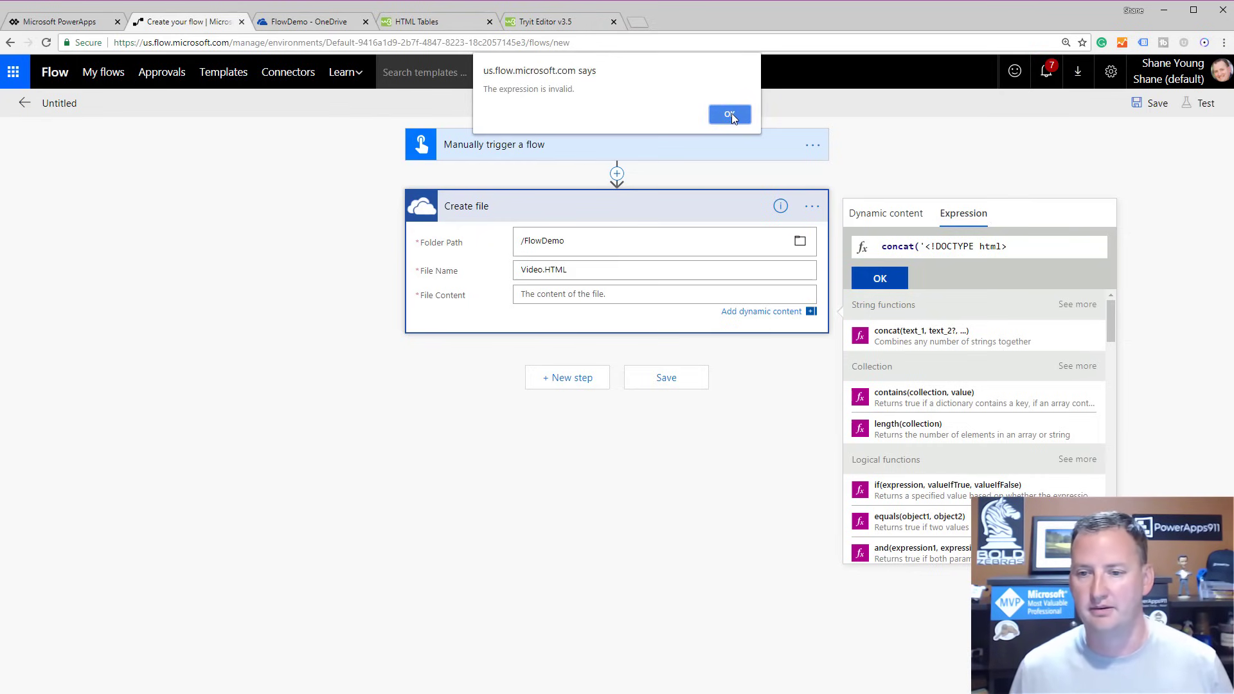
click(732, 114)
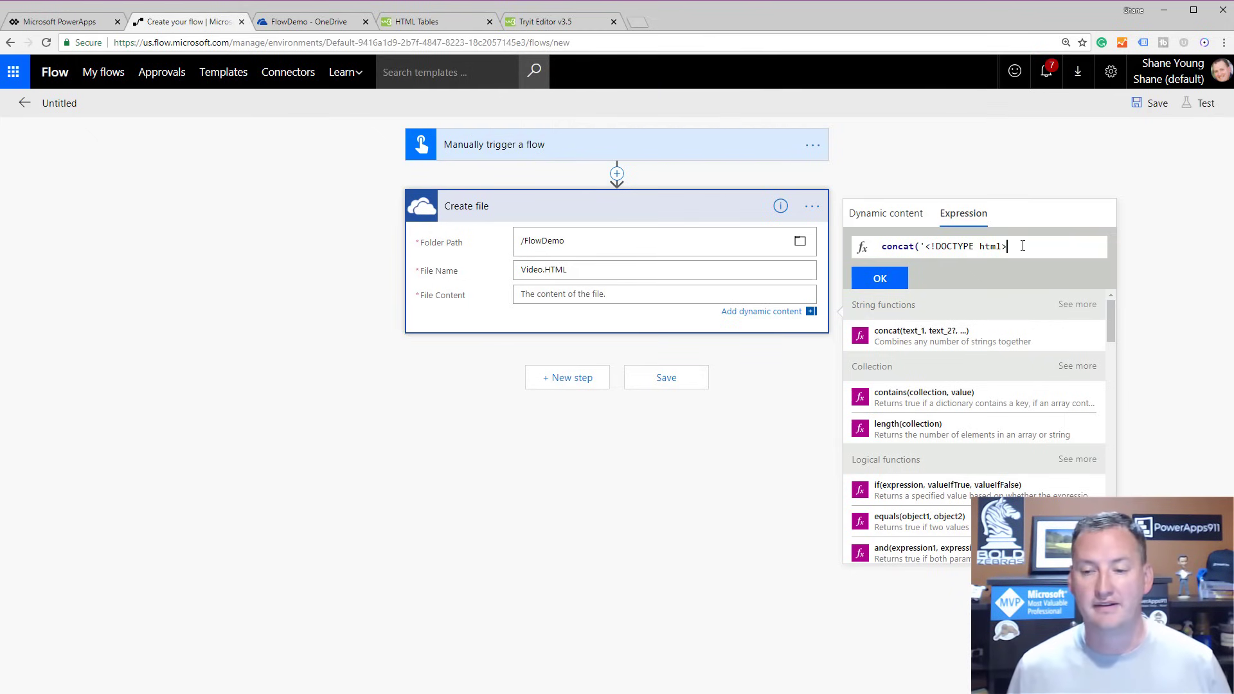
Double the apostrophe in the expression's "Chewy's Dog Food Report" heading to escape it, and apply the concat expression as the file content.
key(Down)
key(Down)
key(Down)
key(Down)
key(Down)
key(Down)
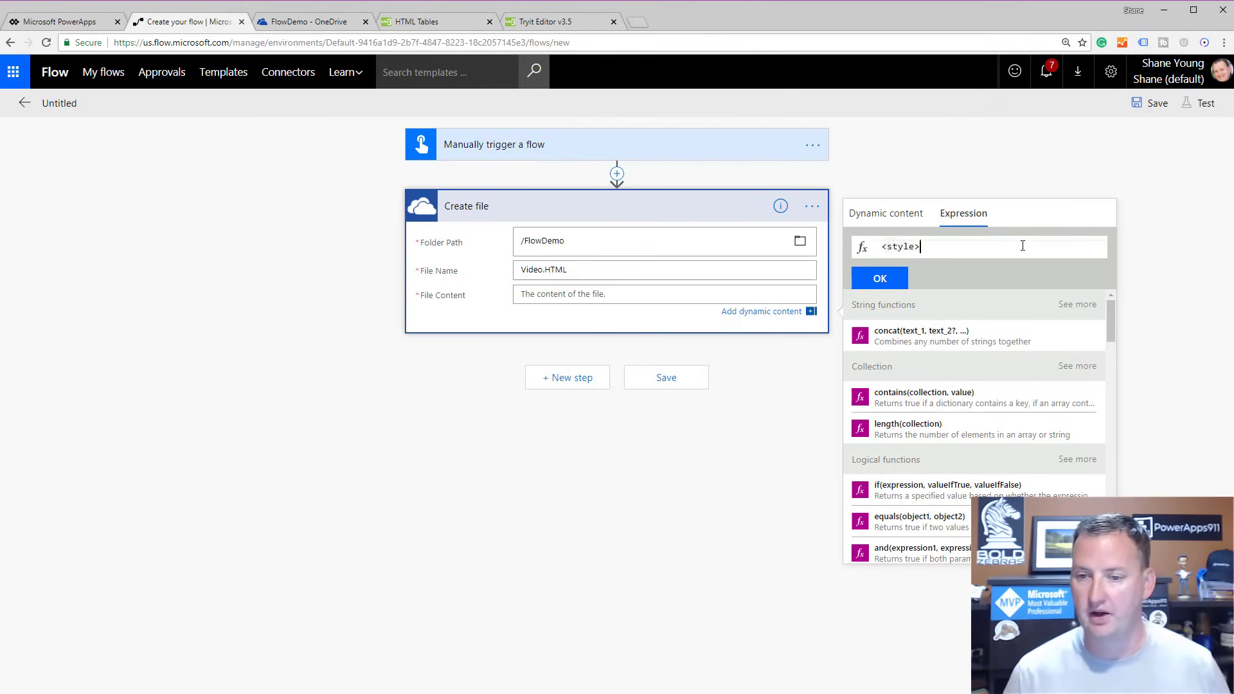
key(Down)
key(Down)
key(Down)
key(Down)
key(Down)
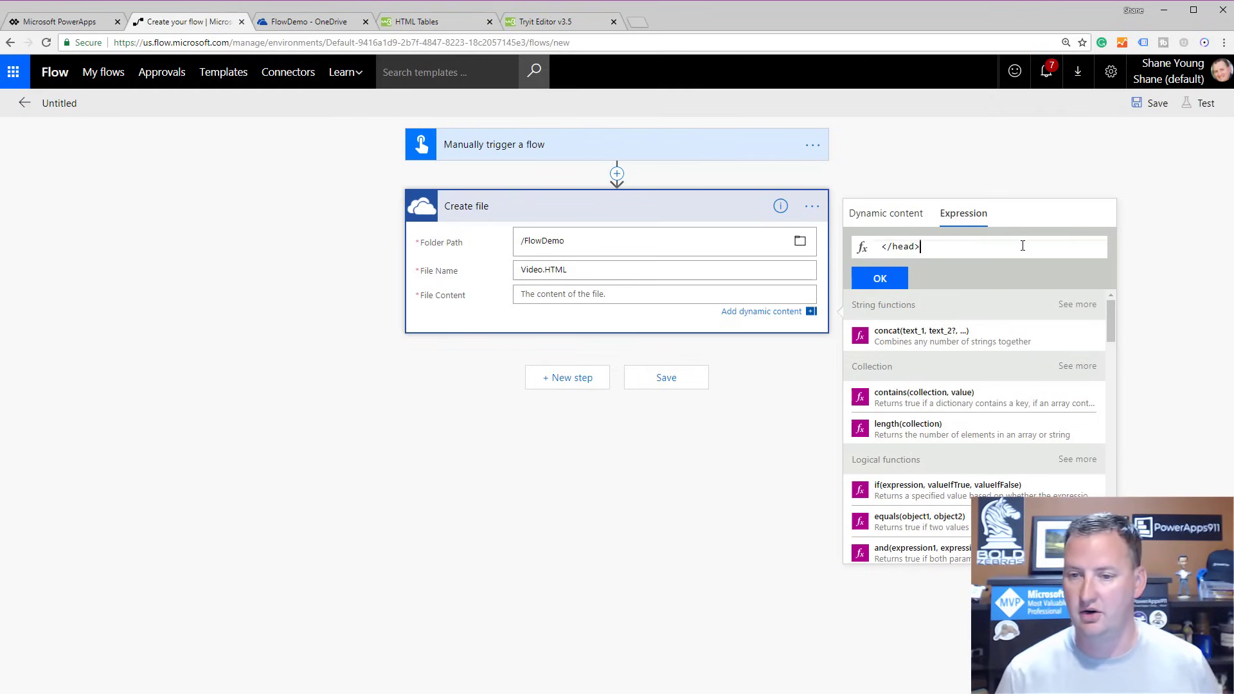
key(Down)
key(Down)
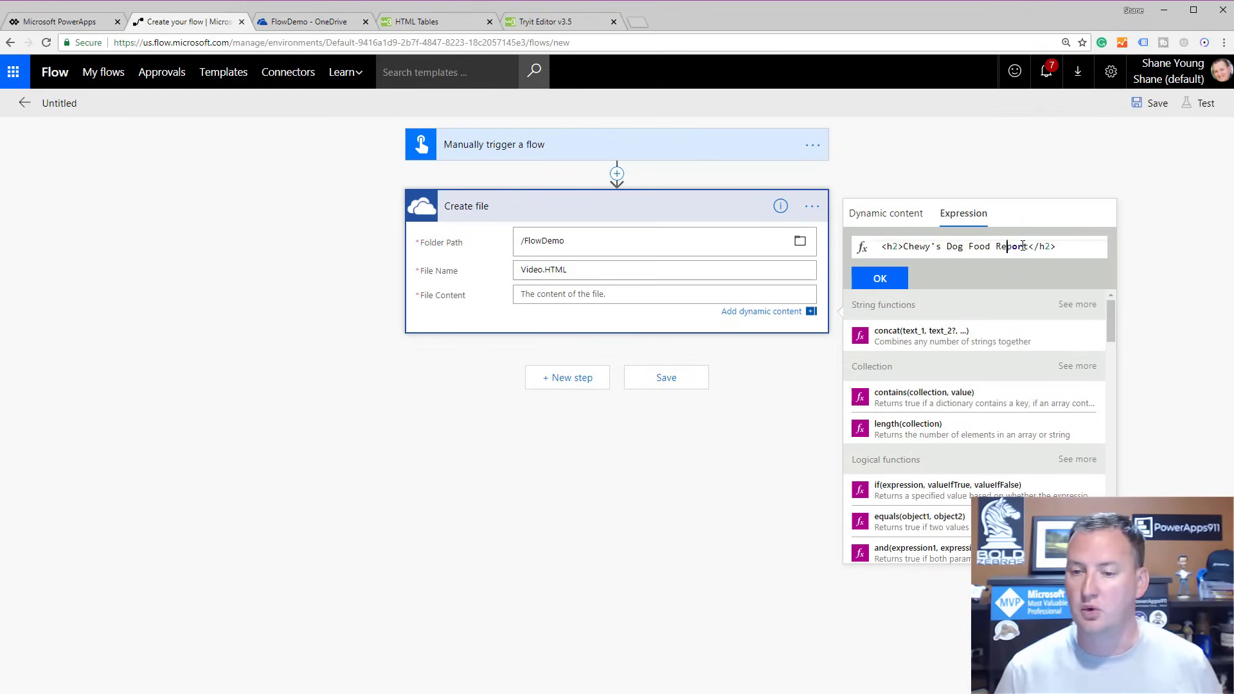
double_click(932, 248)
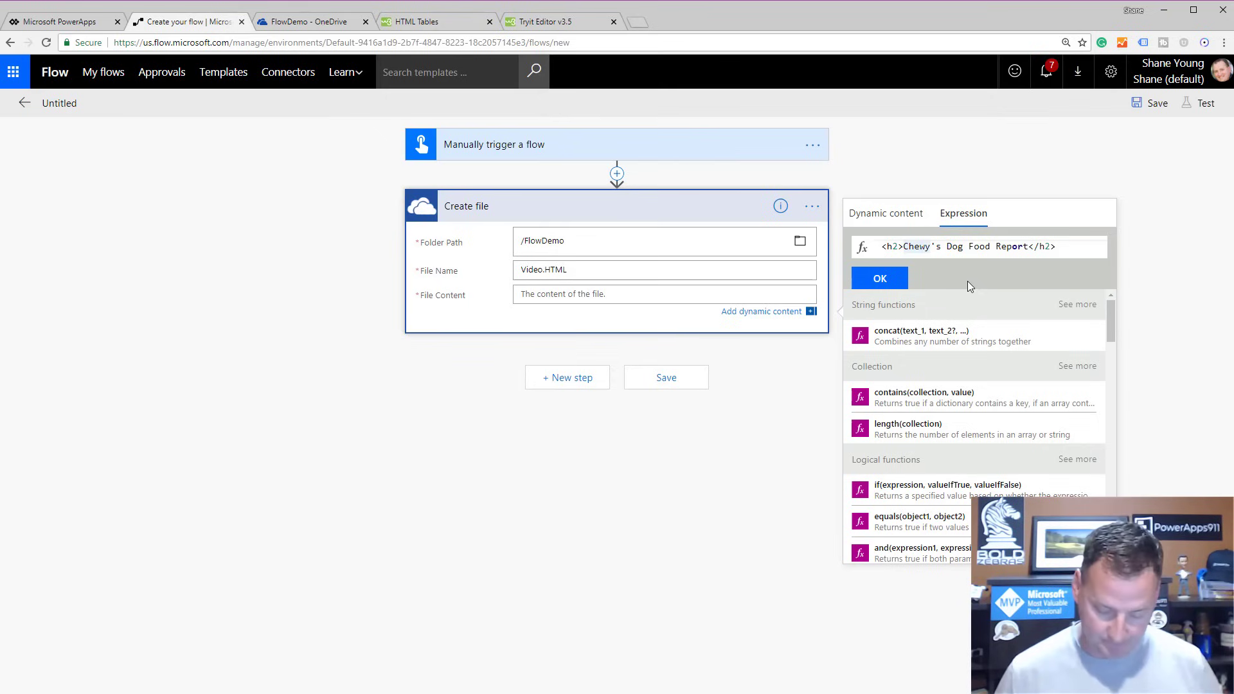
key(Right)
key(Right)
text(')
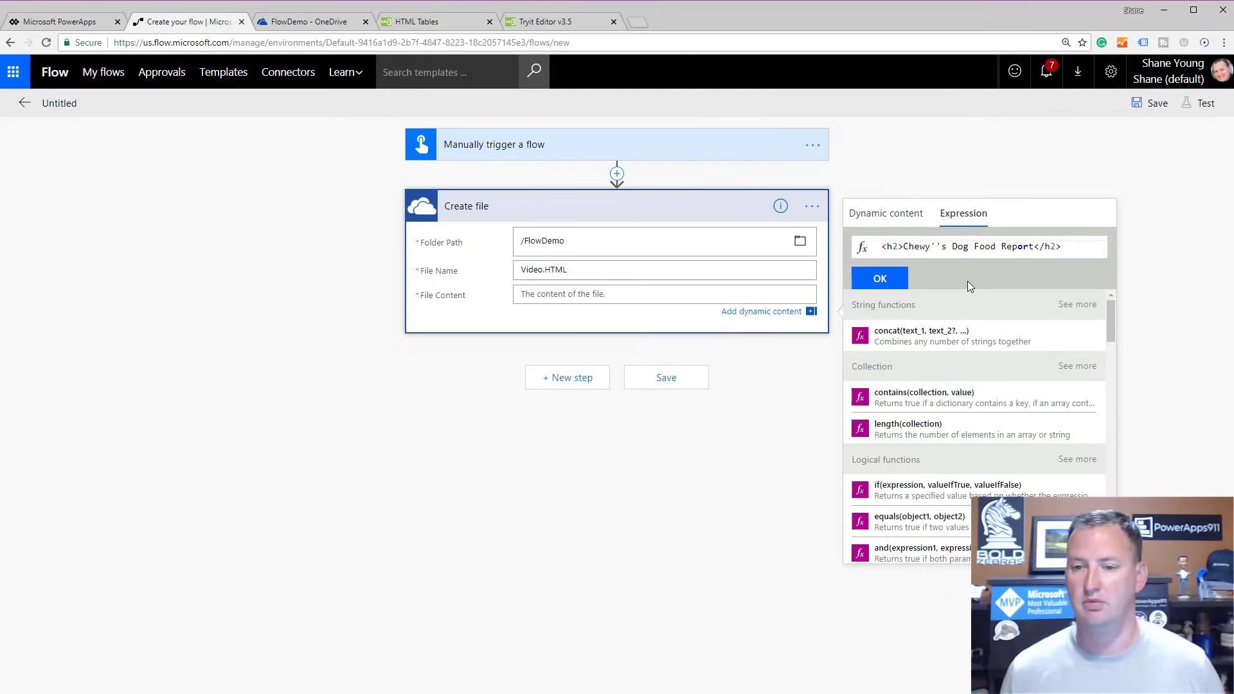
click(880, 279)
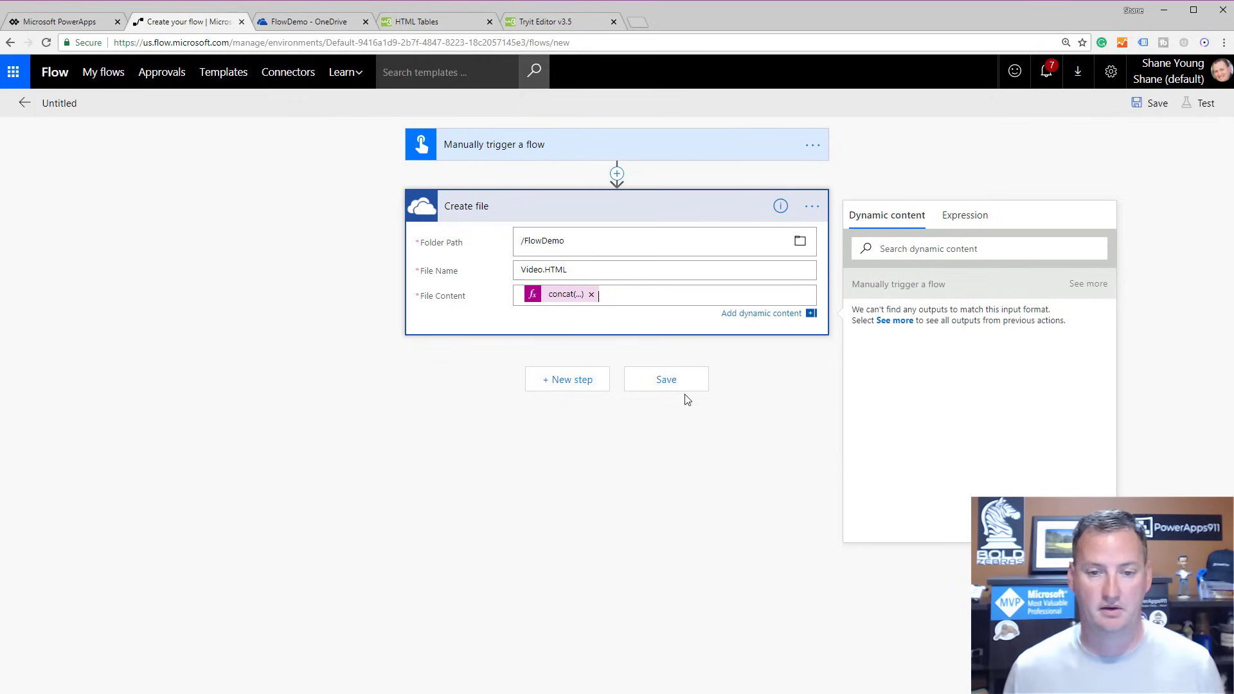
Save the flow, rename it "Video Make PDF" and save it again.
click(669, 383)
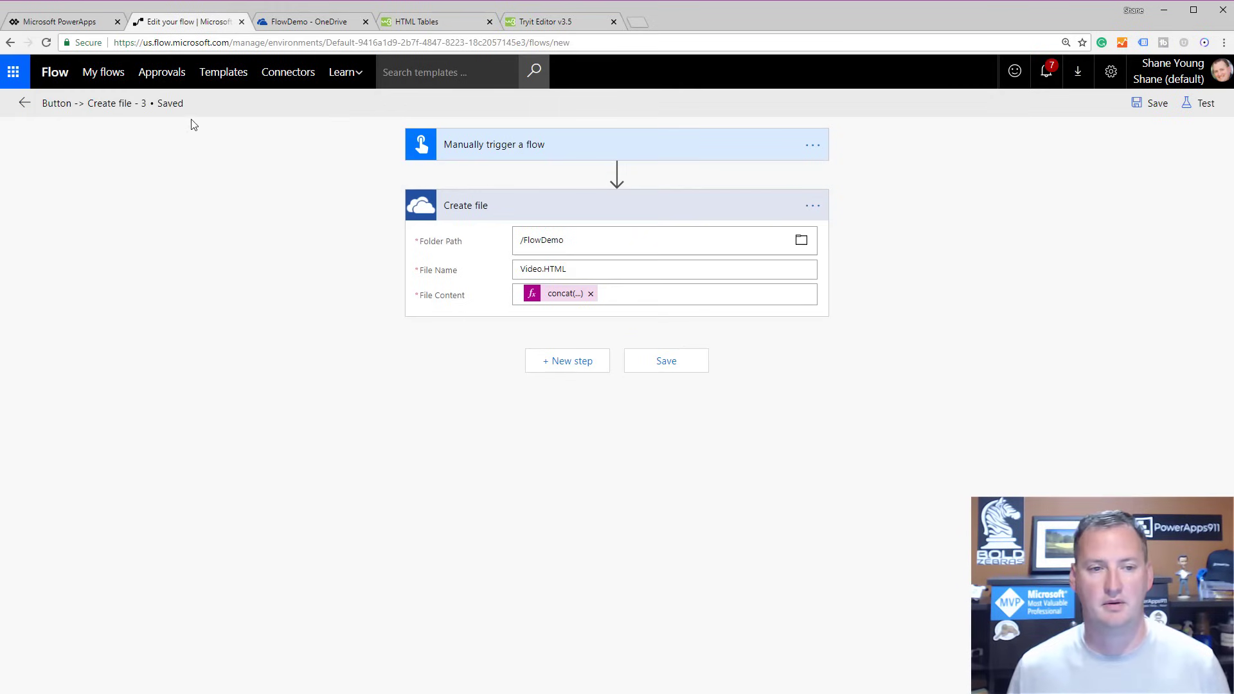
click(109, 104)
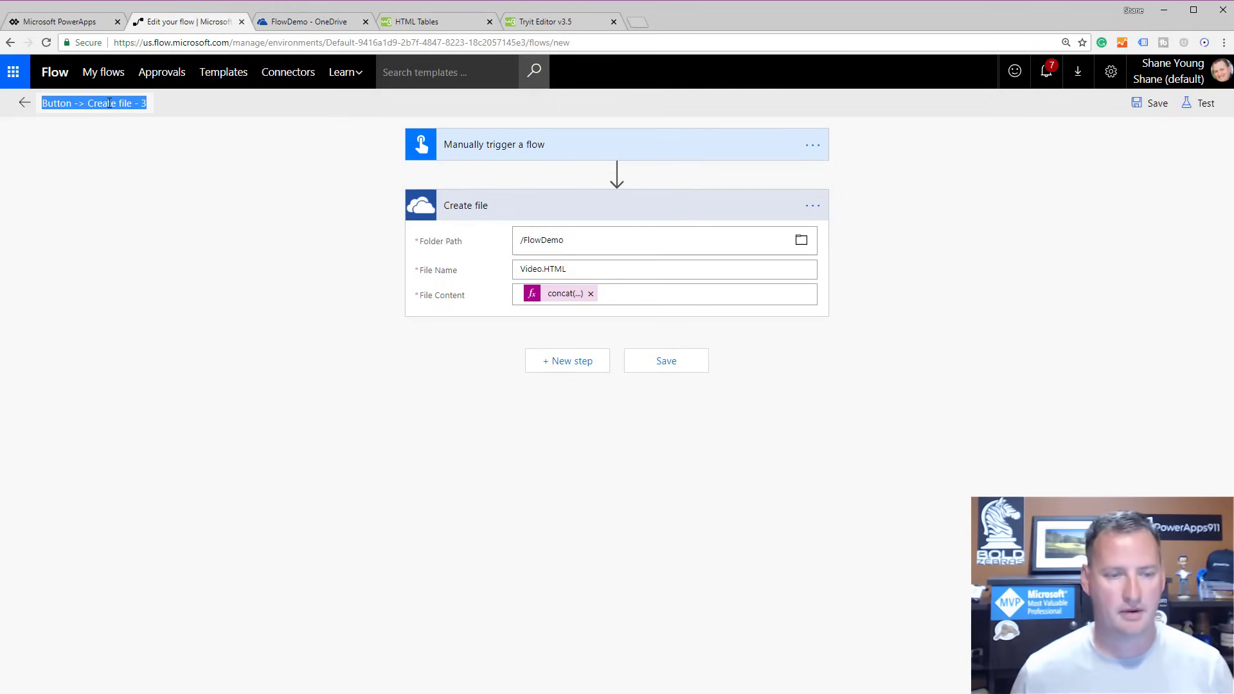
text(Video Make PDF)
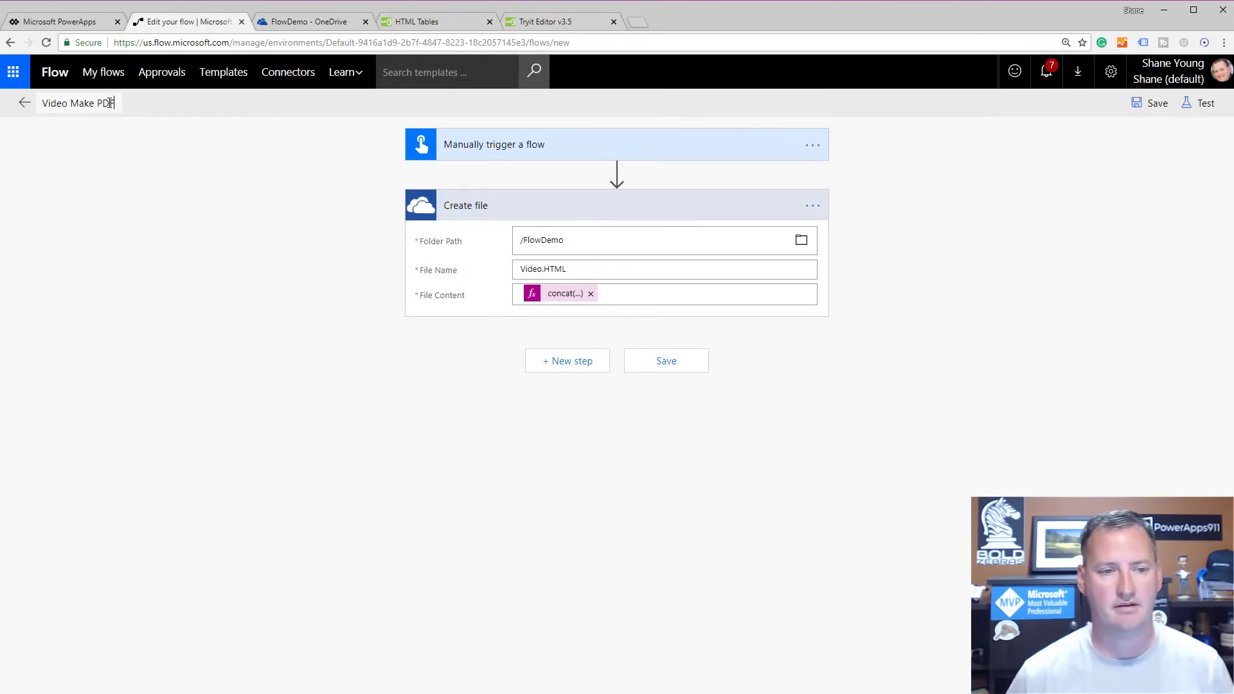
click(1157, 104)
Test the flow by performing the trigger action, accepting the OneDrive for Business connection and running it.
click(1202, 105)
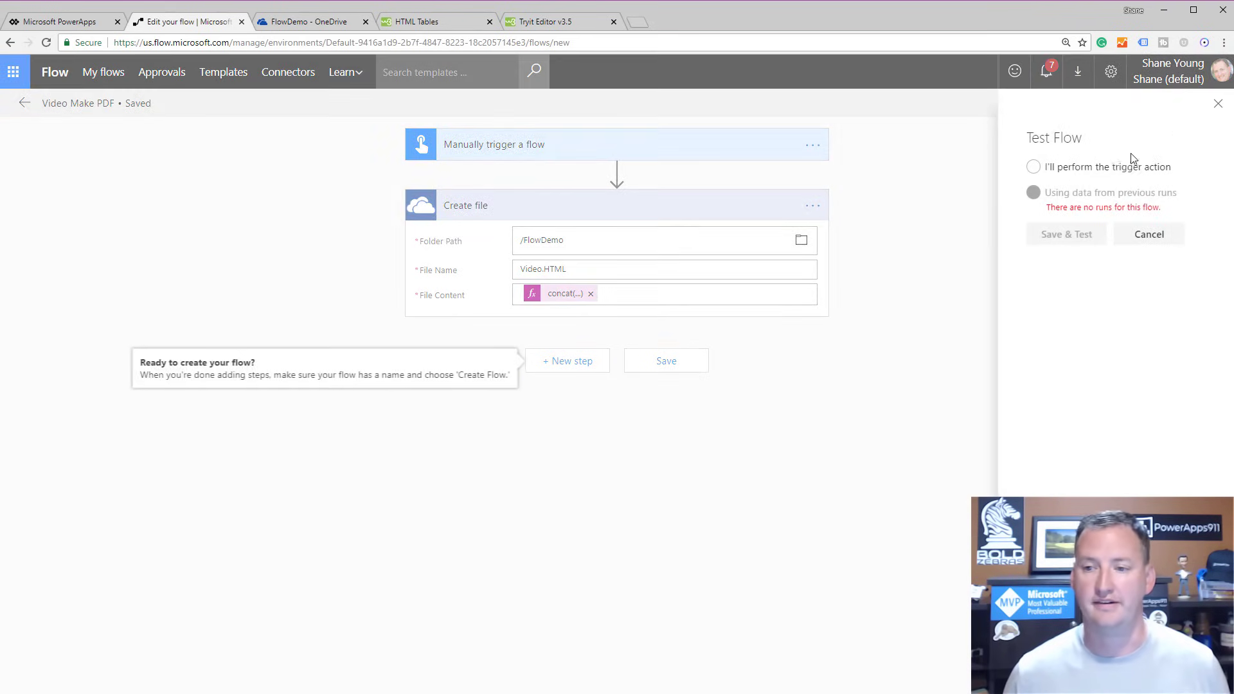
click(1063, 170)
click(1051, 243)
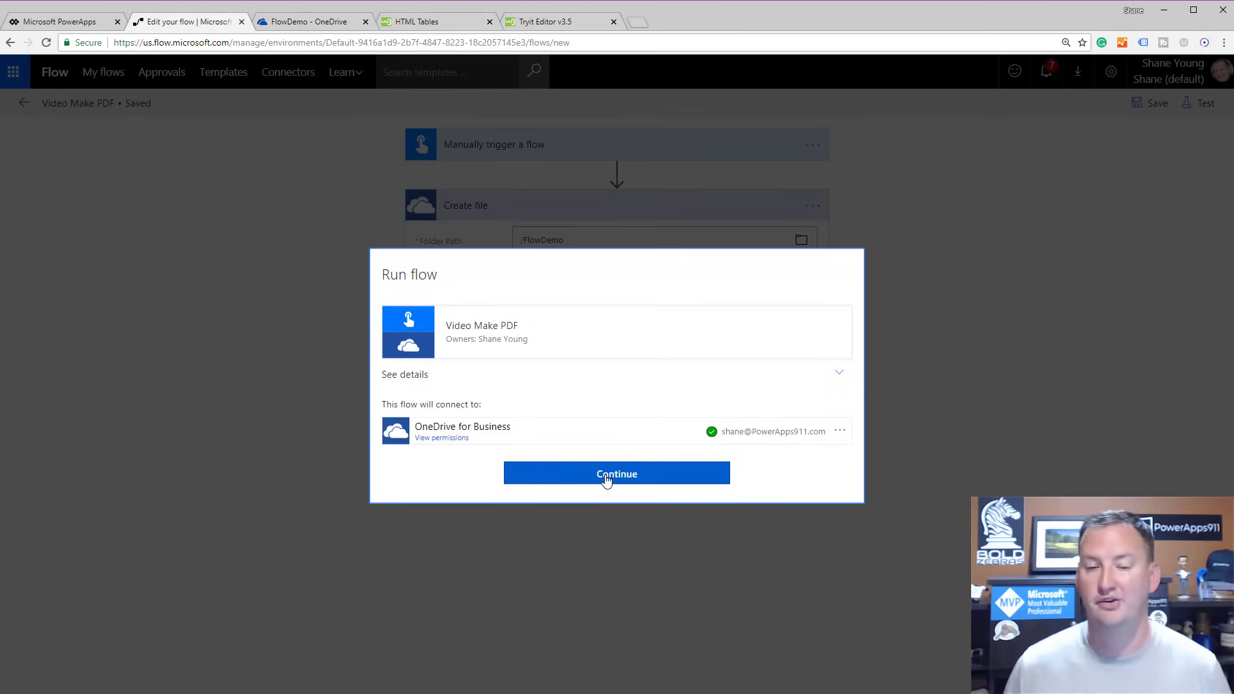
click(605, 476)
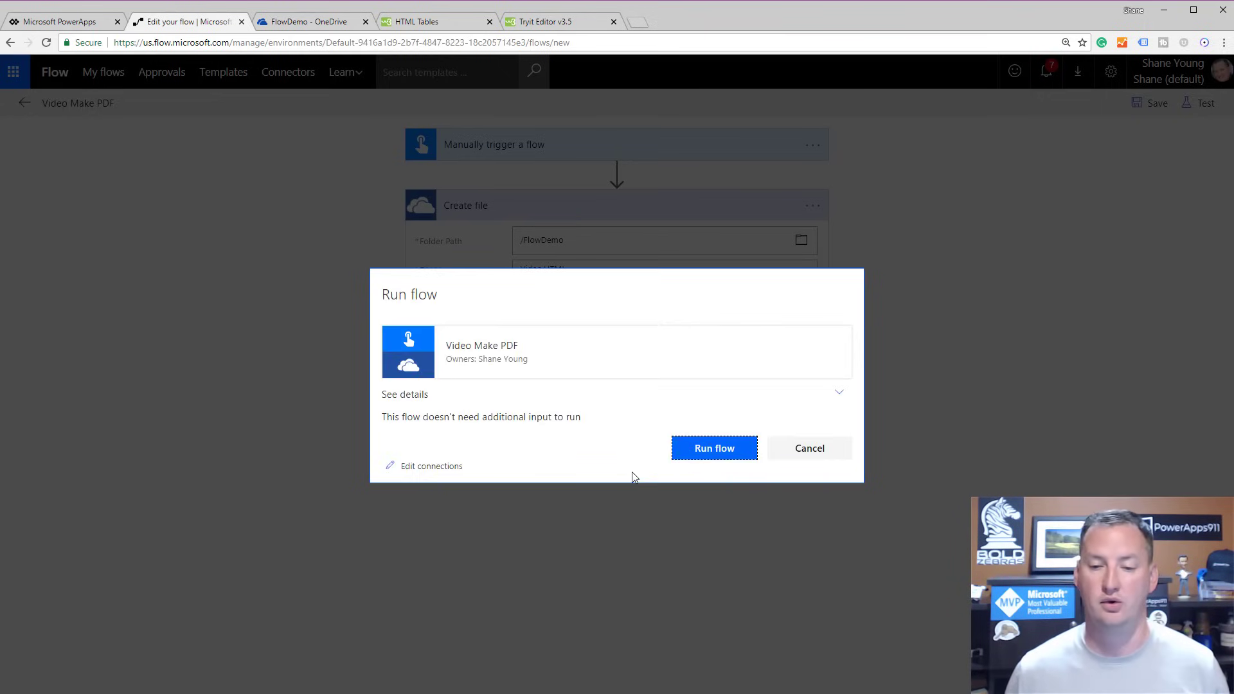
click(693, 450)
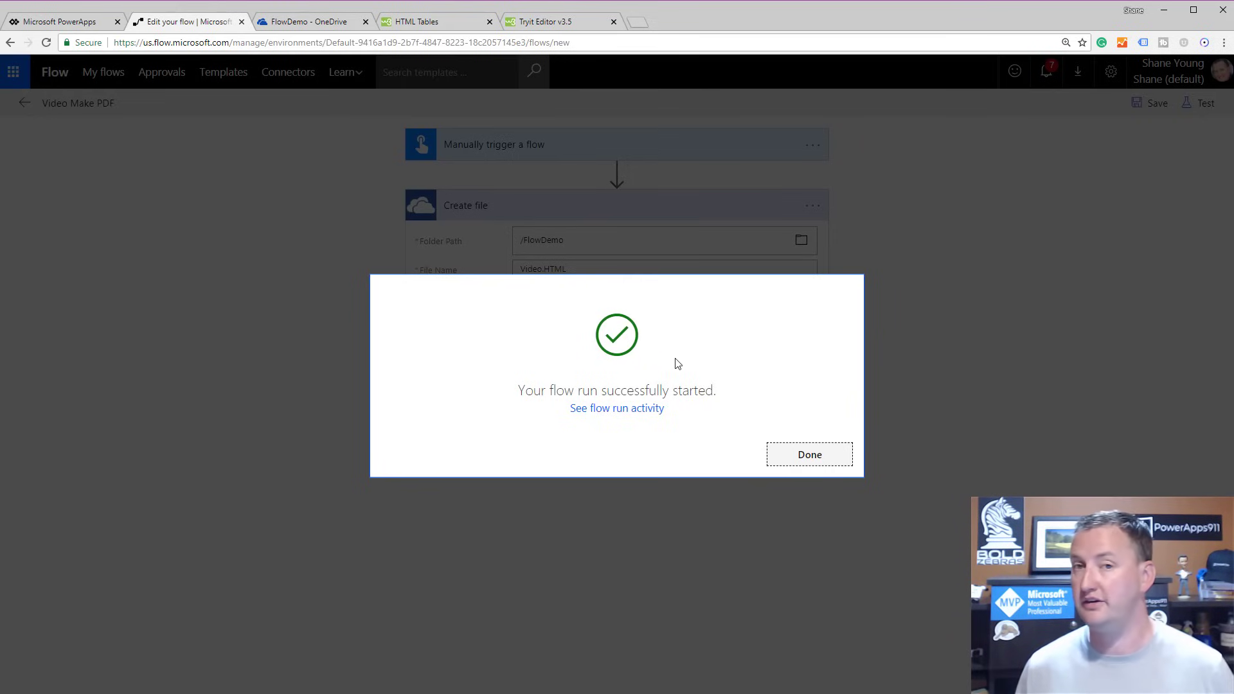
click(820, 460)
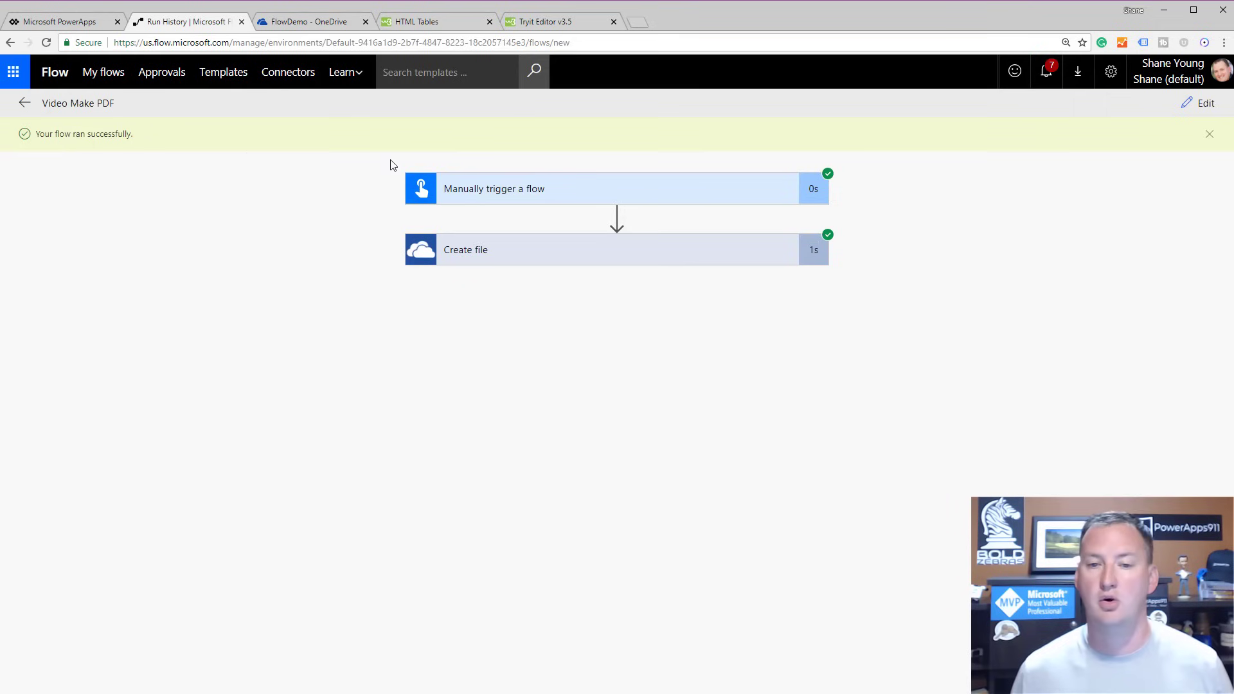
Switch to OneDrive, refresh the FlowDemo folder and preview the Video.HTML report, closing the preview when done.
click(295, 23)
click(46, 43)
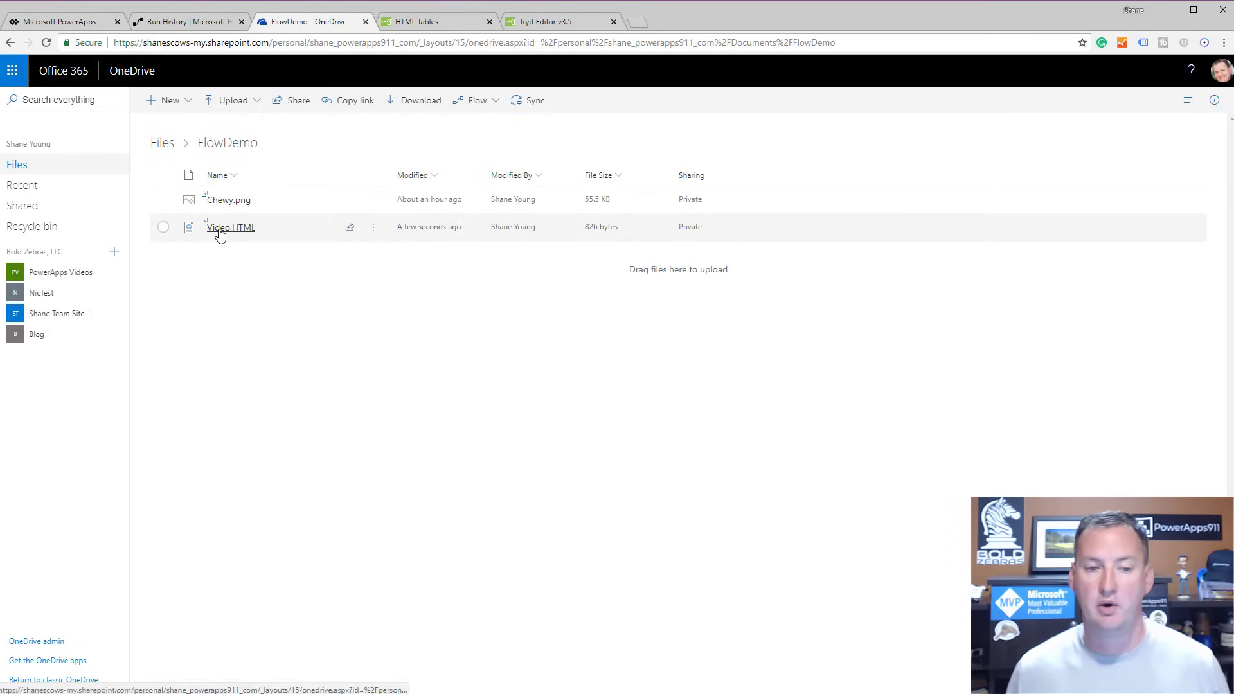
click(225, 234)
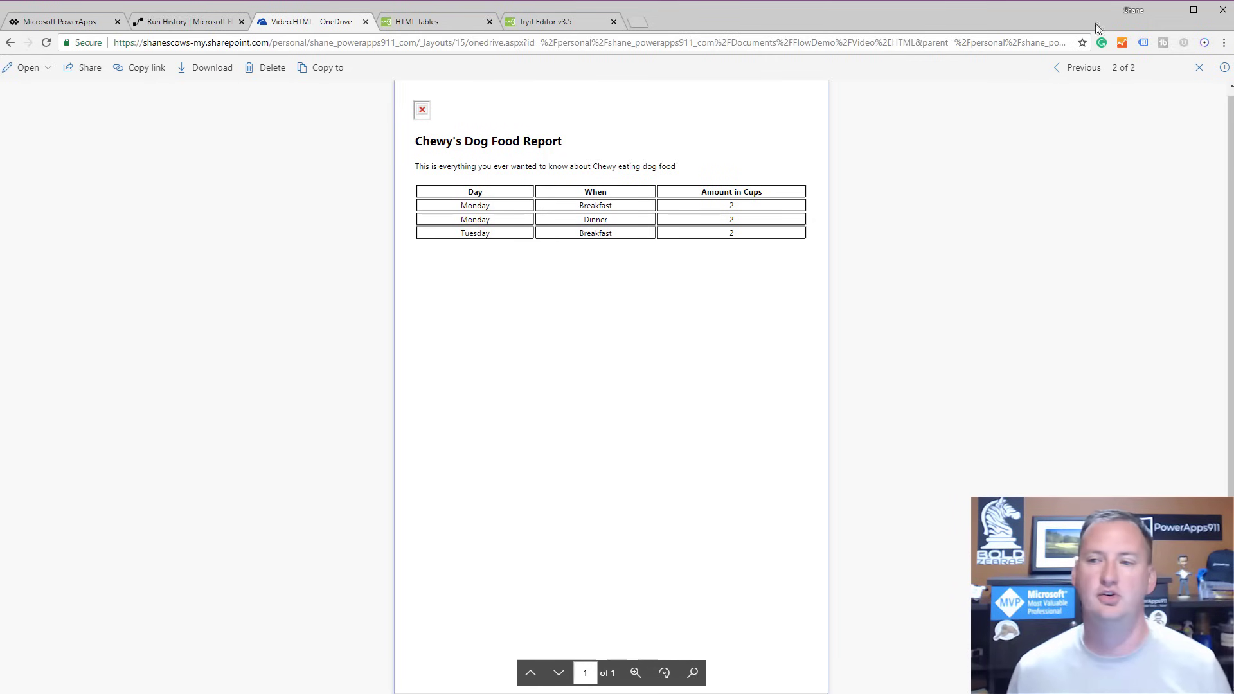
click(1200, 69)
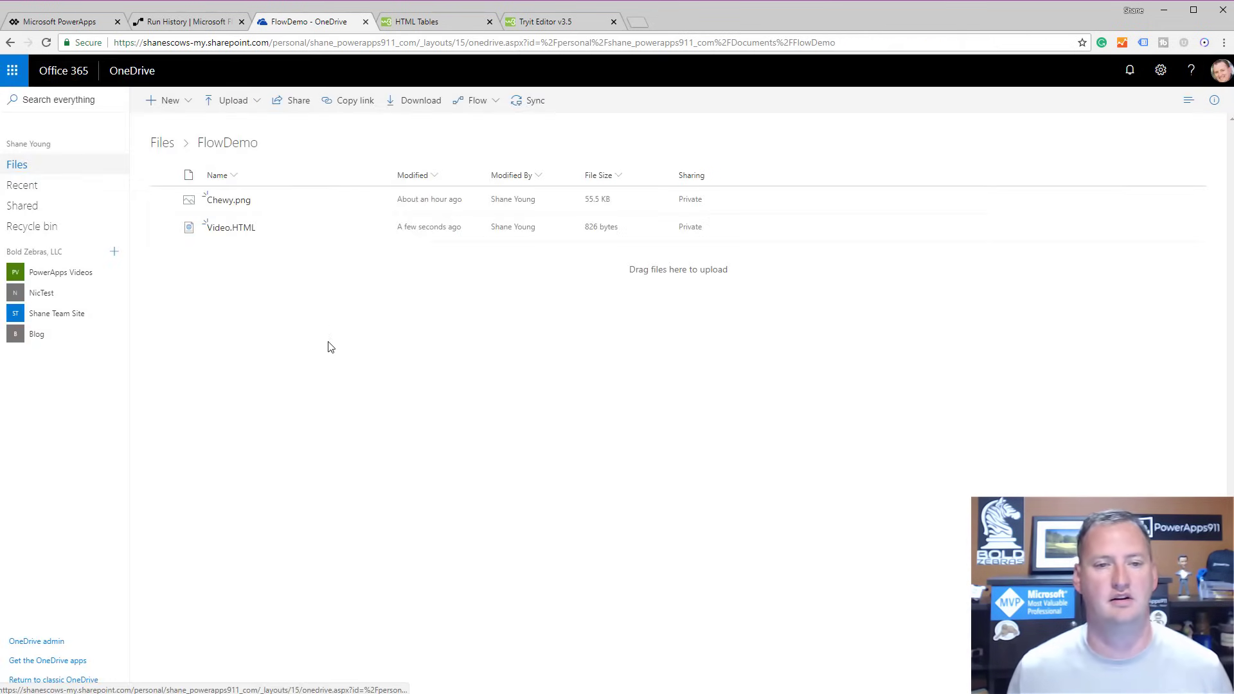
Return to Microsoft Flow, edit the flow and insert the OneDrive for Business "Get file content" action between the trigger and Create file.
click(191, 26)
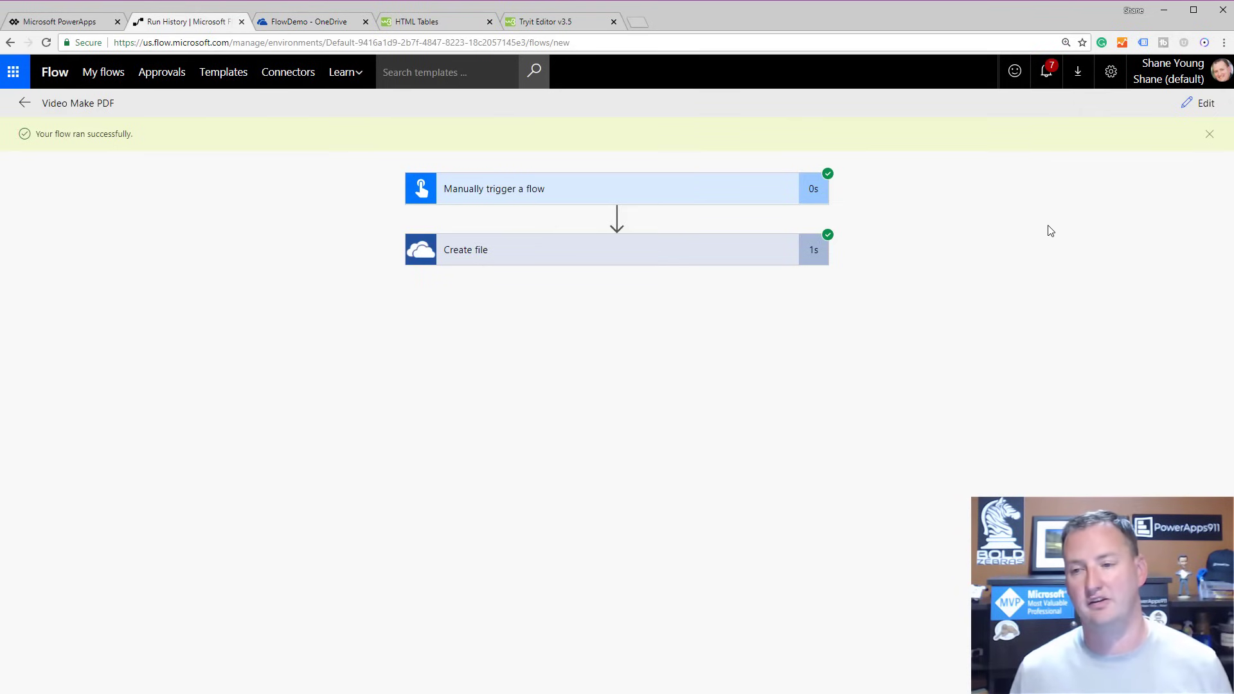
click(1206, 104)
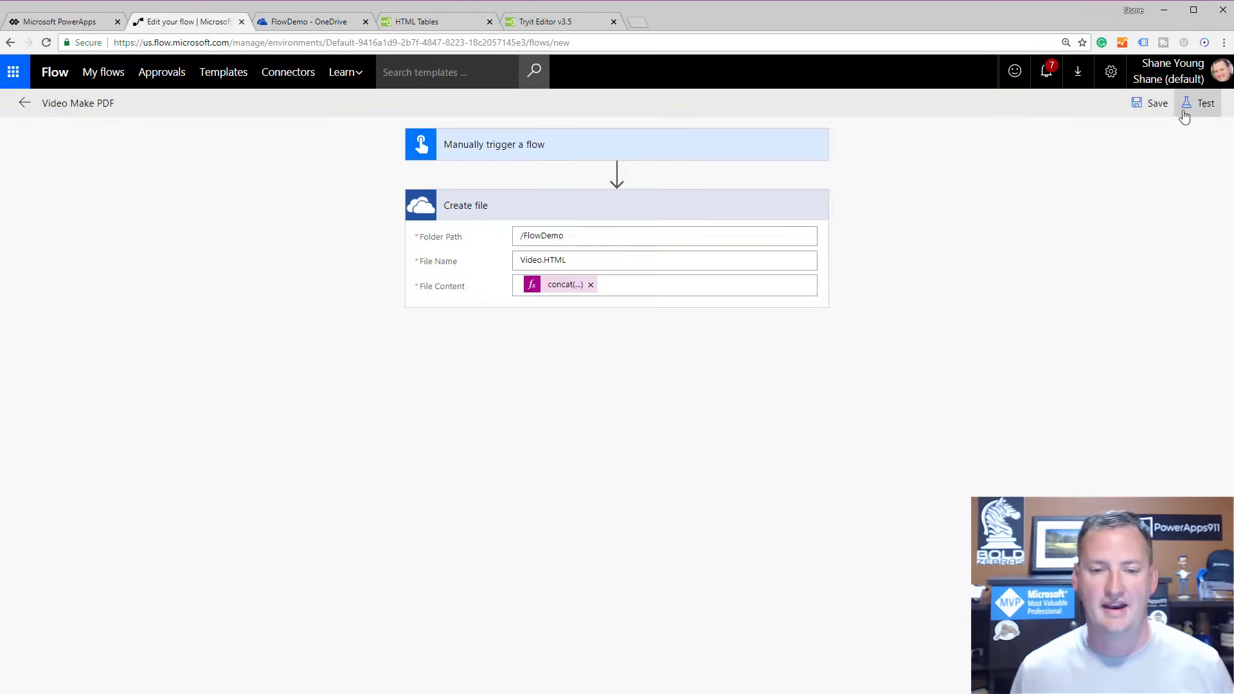
click(617, 173)
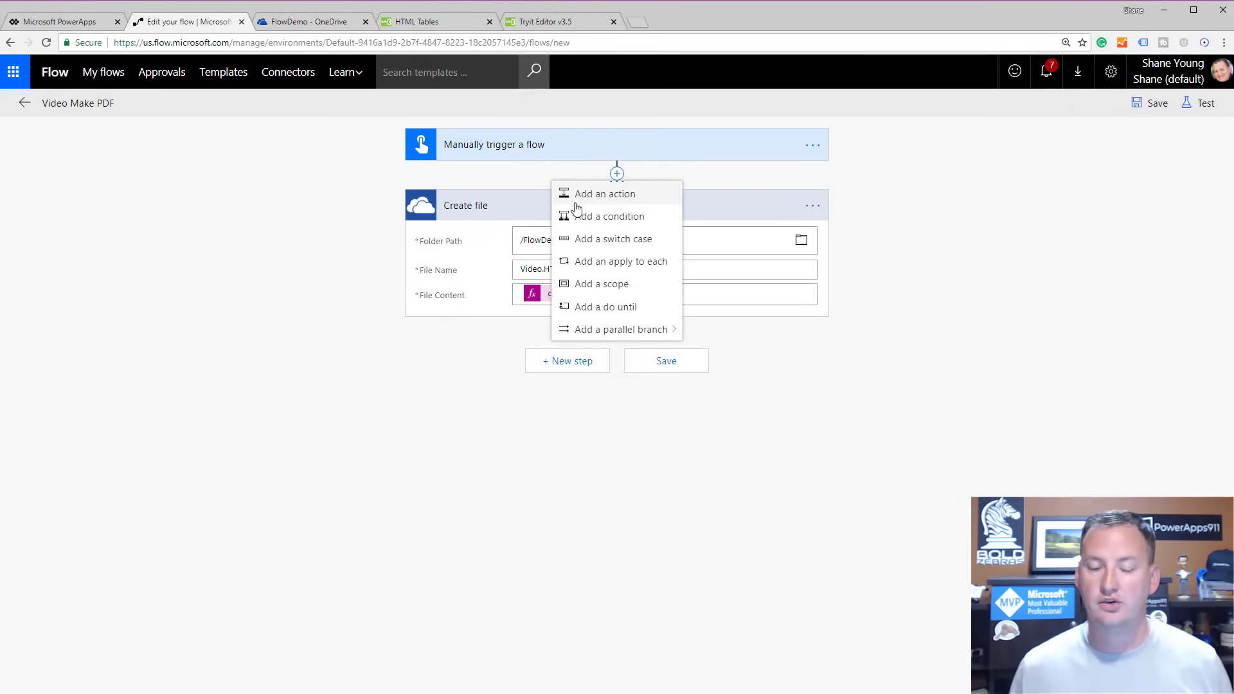
click(611, 194)
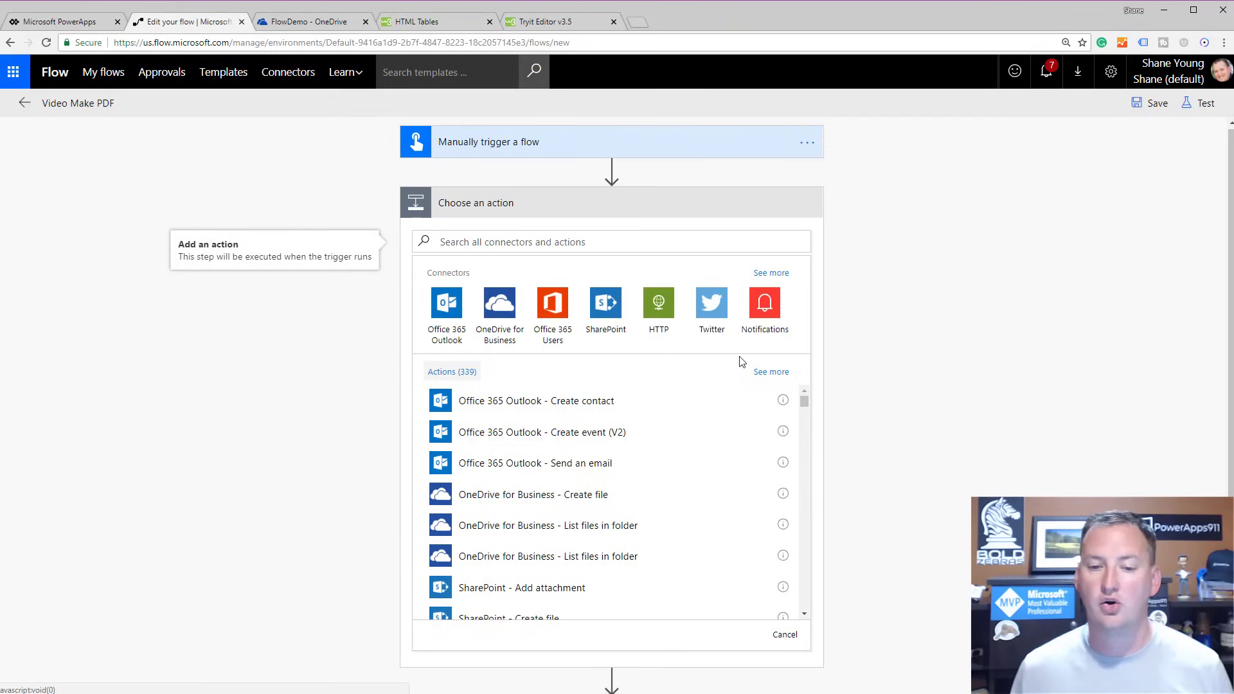
scroll(653, 467, down, 2)
scroll(653, 468, up, 2)
click(513, 313)
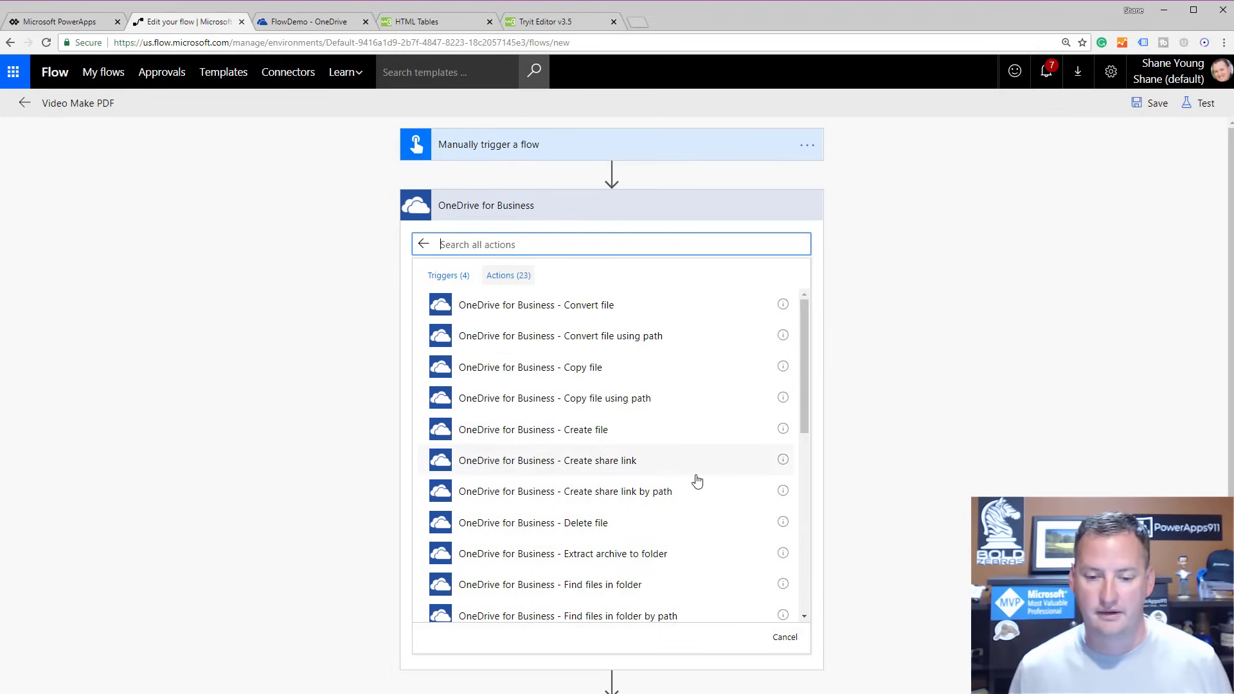
scroll(691, 482, down, 3)
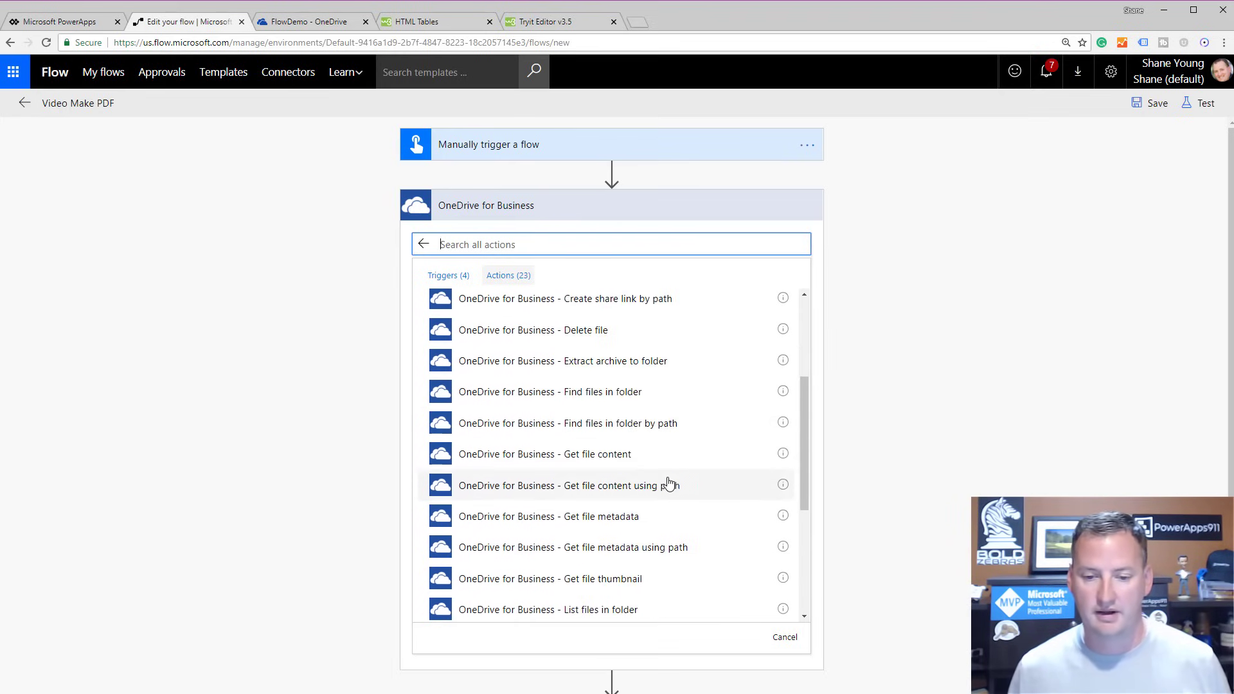
click(612, 458)
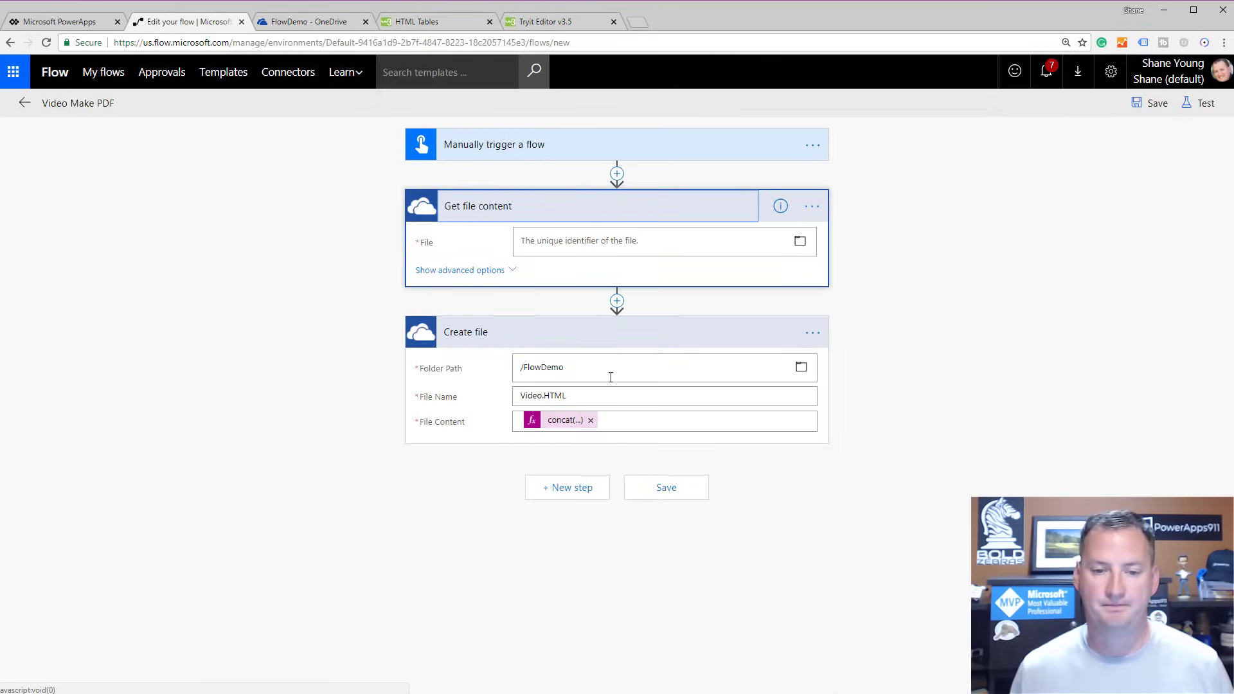
Set the Get file content action's file to Chewy.png in the FlowDemo folder.
click(802, 243)
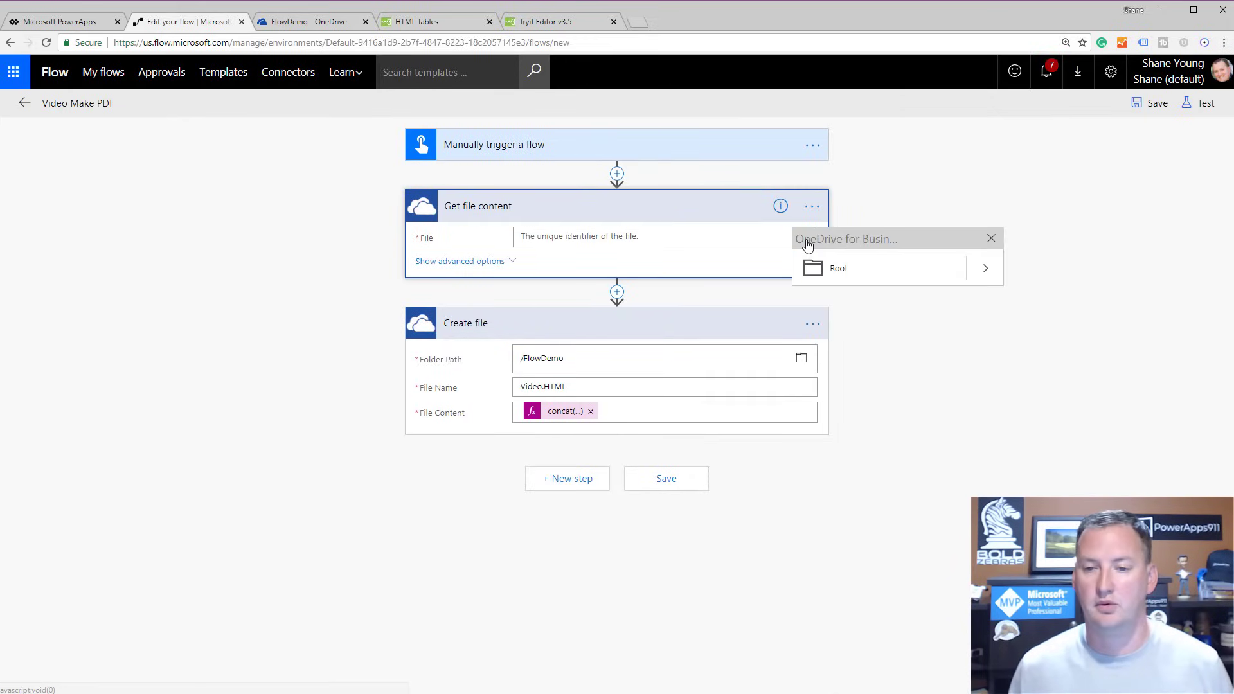
click(985, 270)
scroll(903, 376, down, 2)
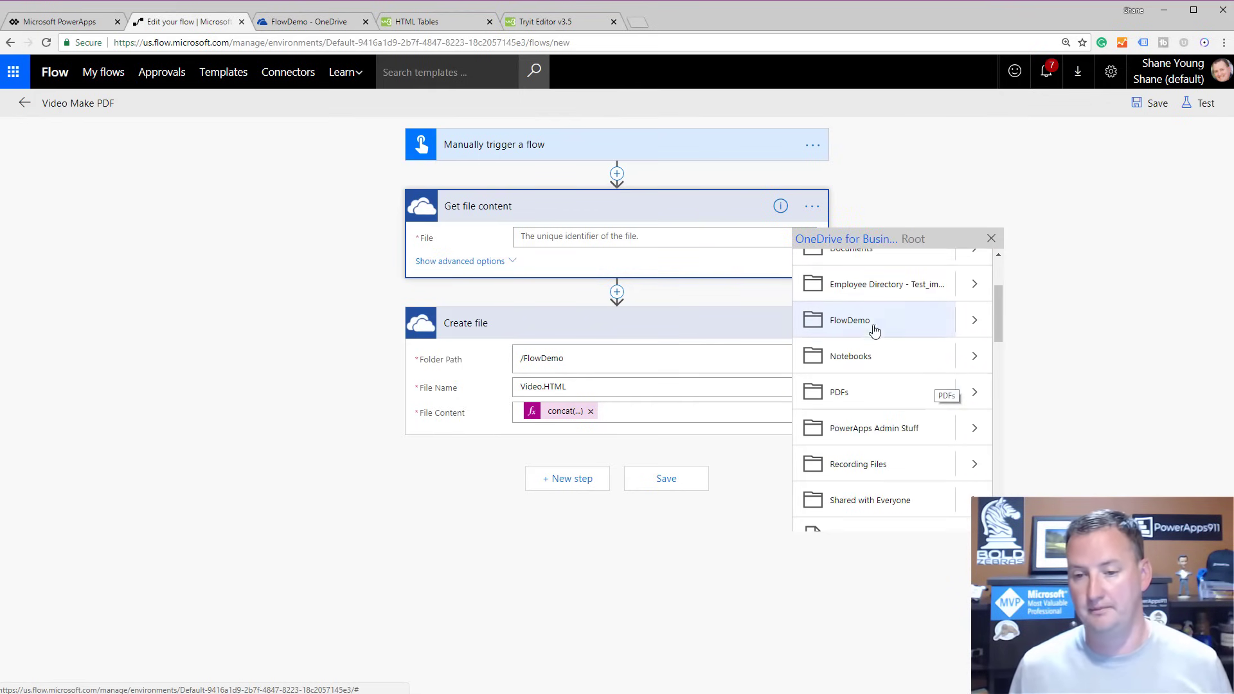
click(977, 325)
click(852, 270)
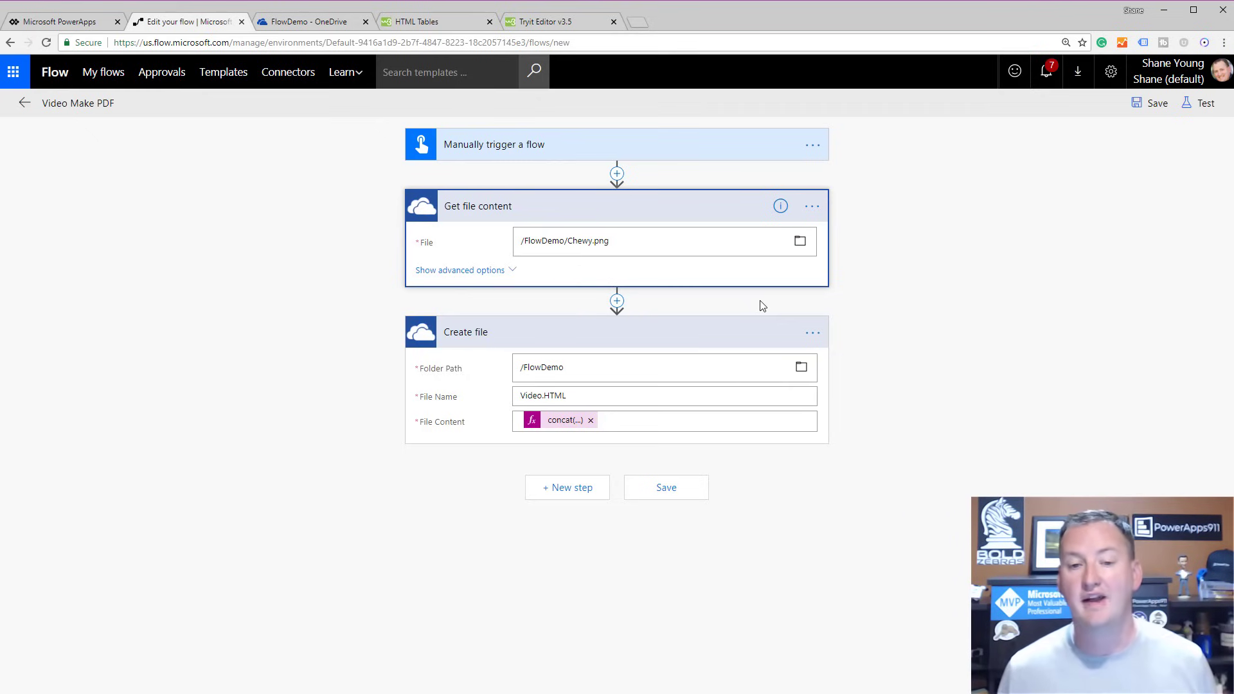
Insert the Variables "Initialize variable" action between Get file content and Create file.
click(617, 301)
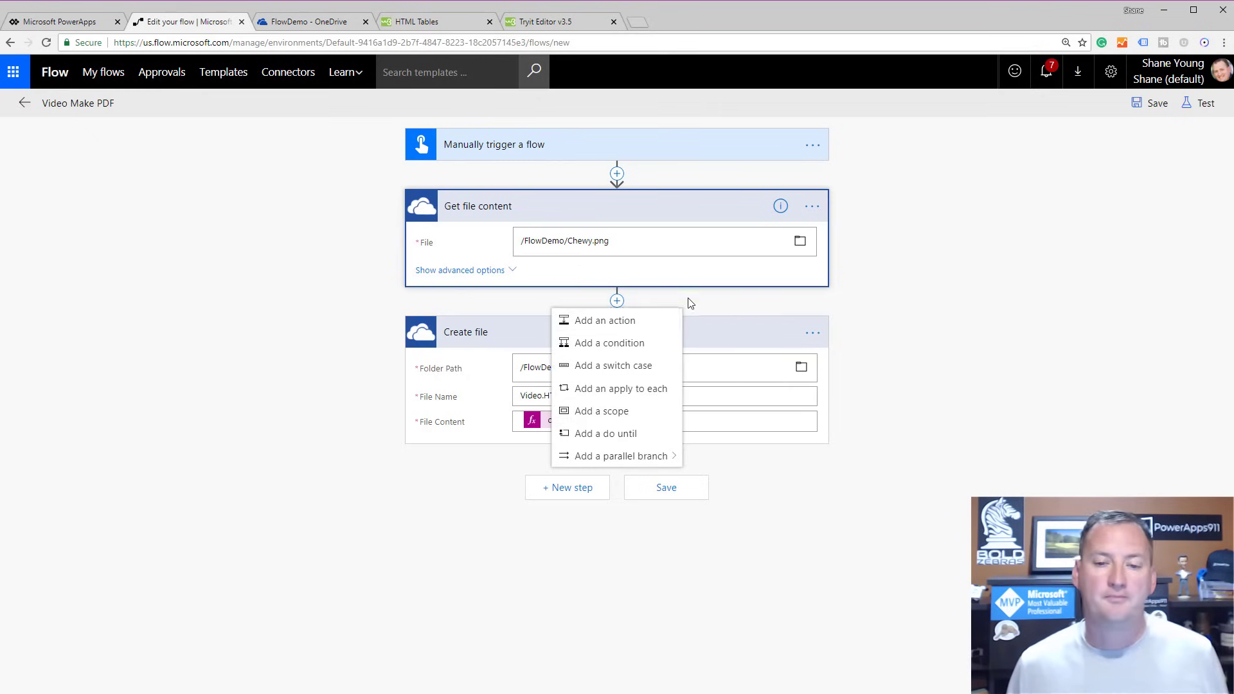
click(624, 320)
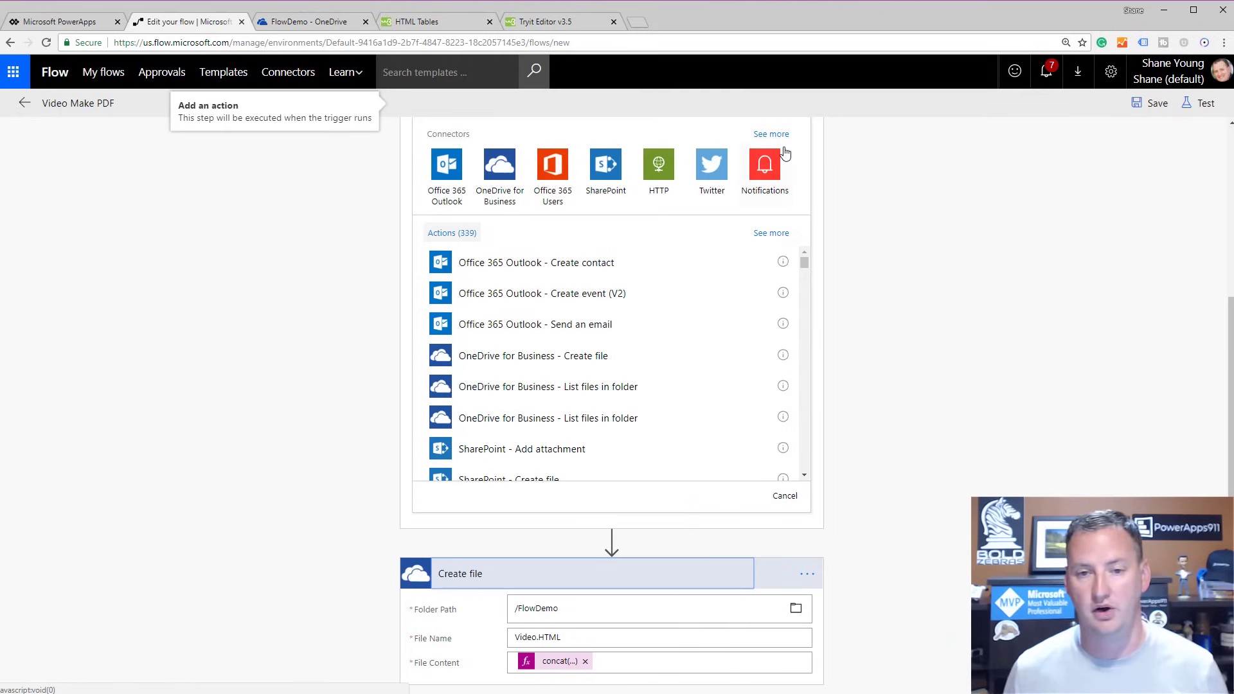
scroll(701, 432, up, 1)
scroll(701, 433, up, 3)
click(561, 294)
text(variable)
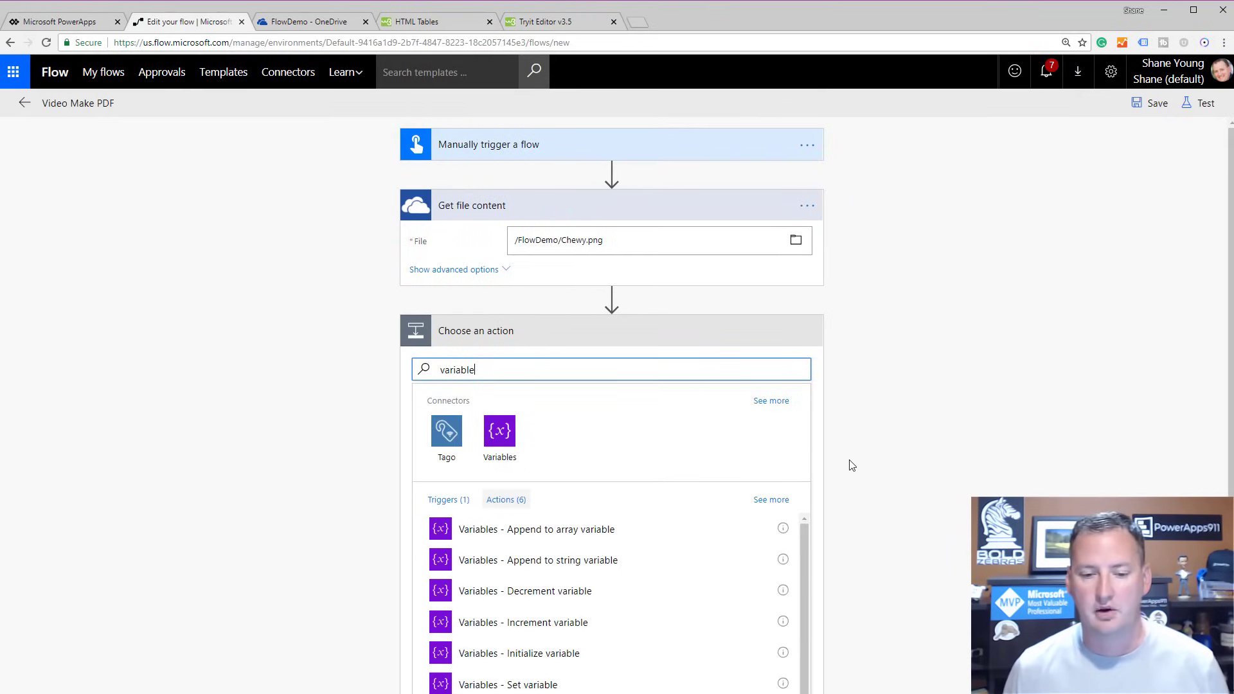
scroll(836, 466, down, 2)
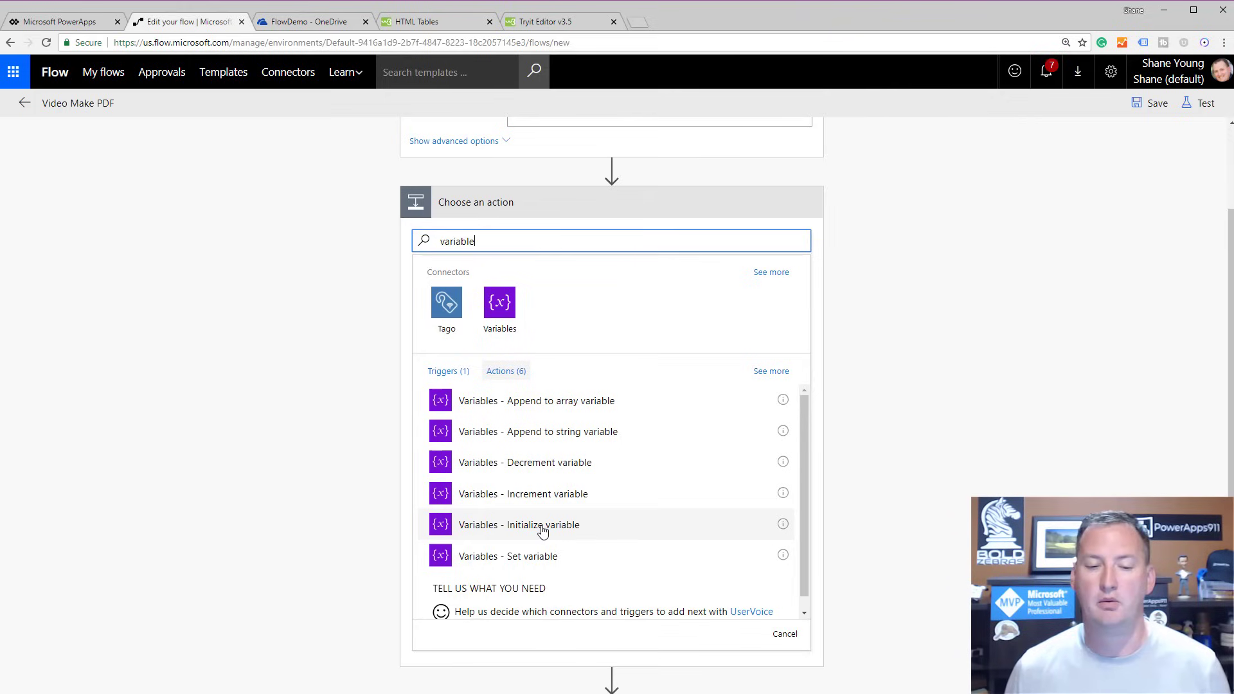
click(542, 527)
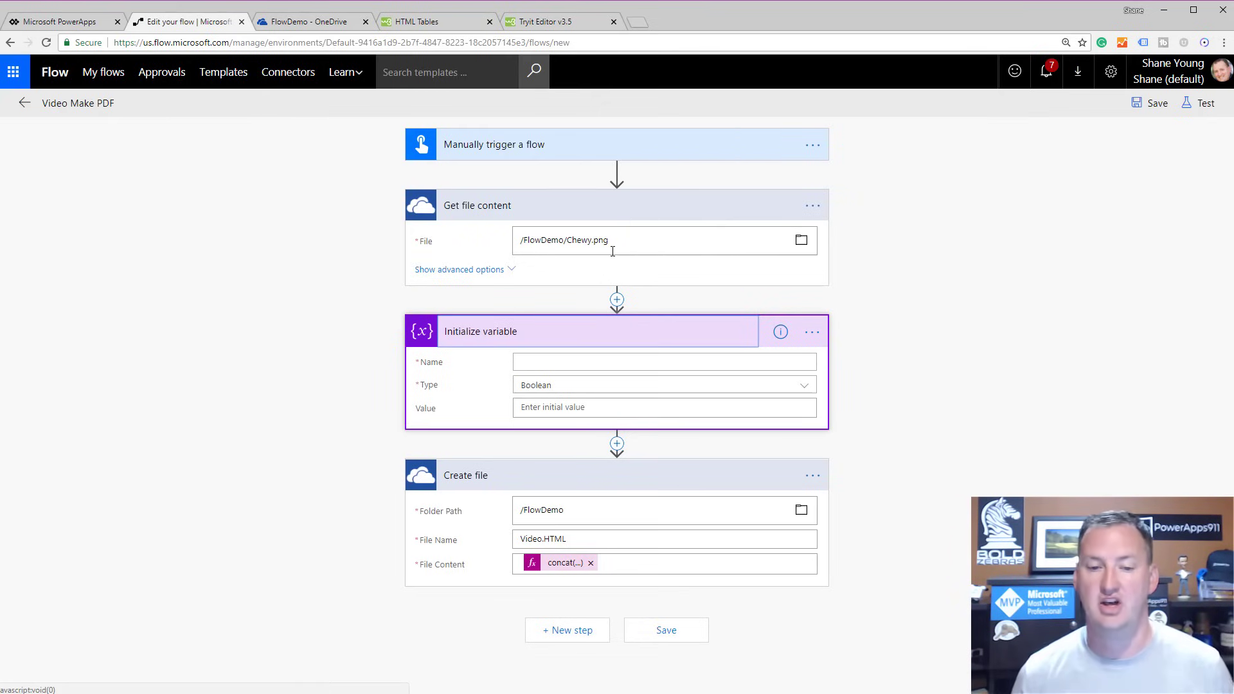
Name the variable logo and set its type to String.
click(563, 360)
text(logo)
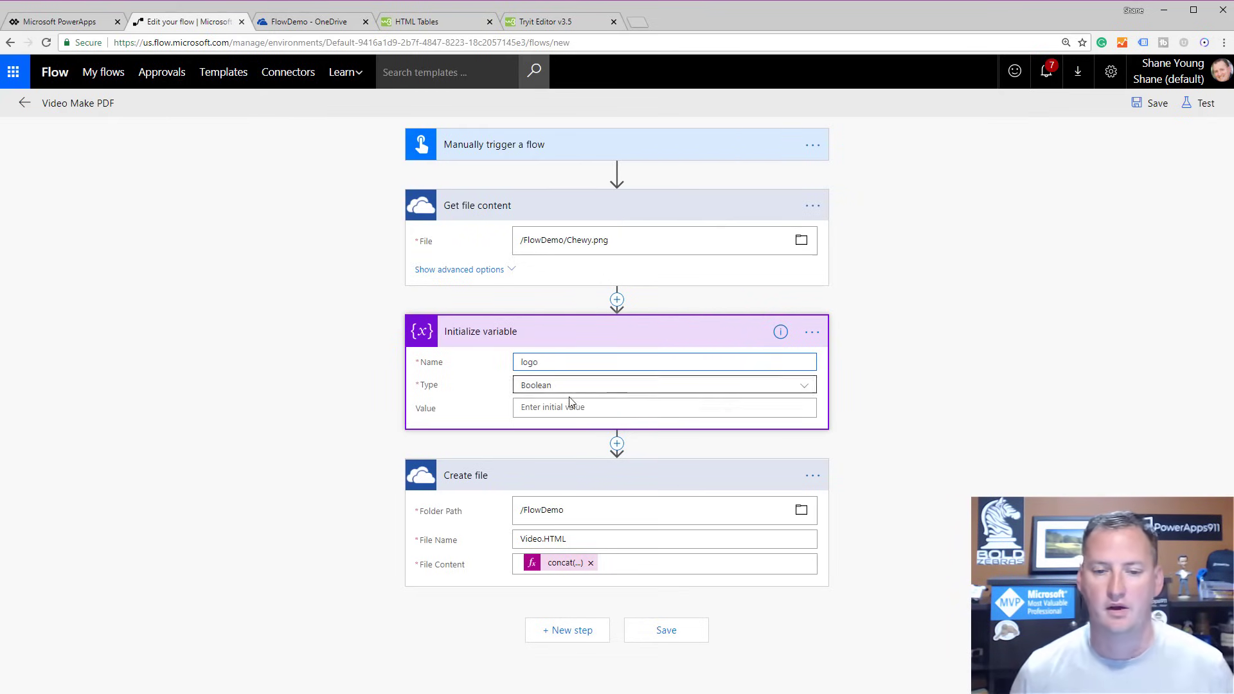
click(573, 386)
click(573, 483)
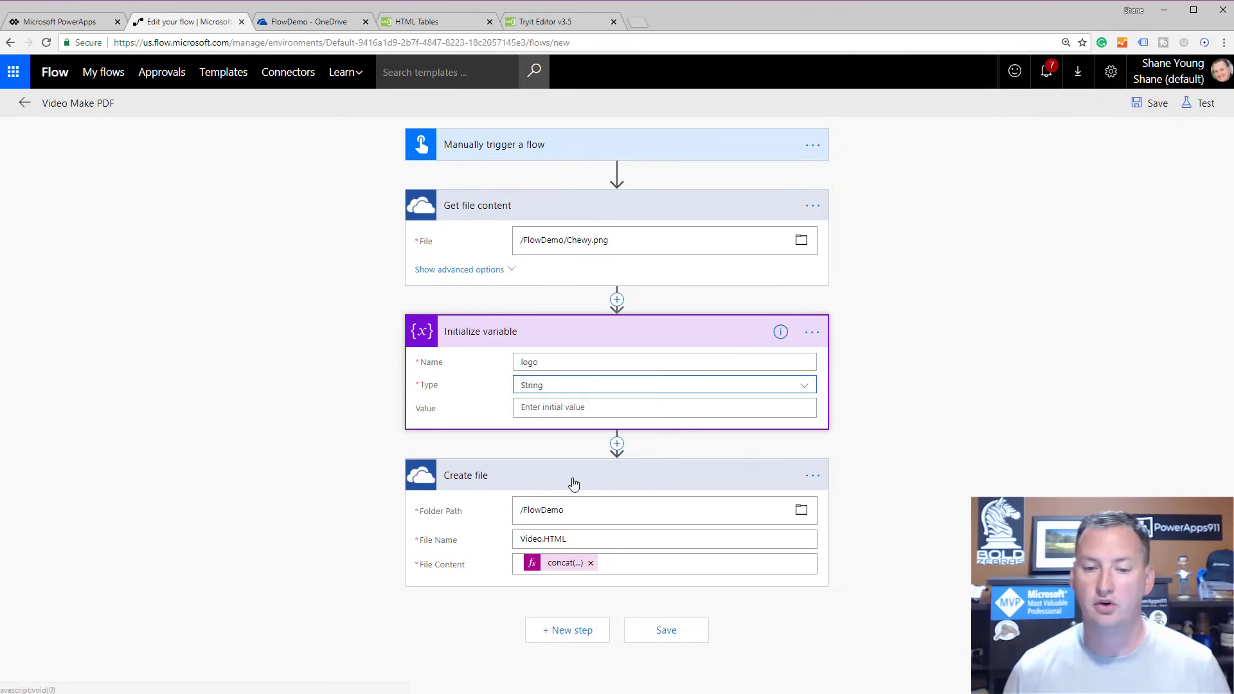
Try to set the logo variable's value to the expression dataUri('body('Get_file_content')'), using the file content from Get file content.
click(610, 406)
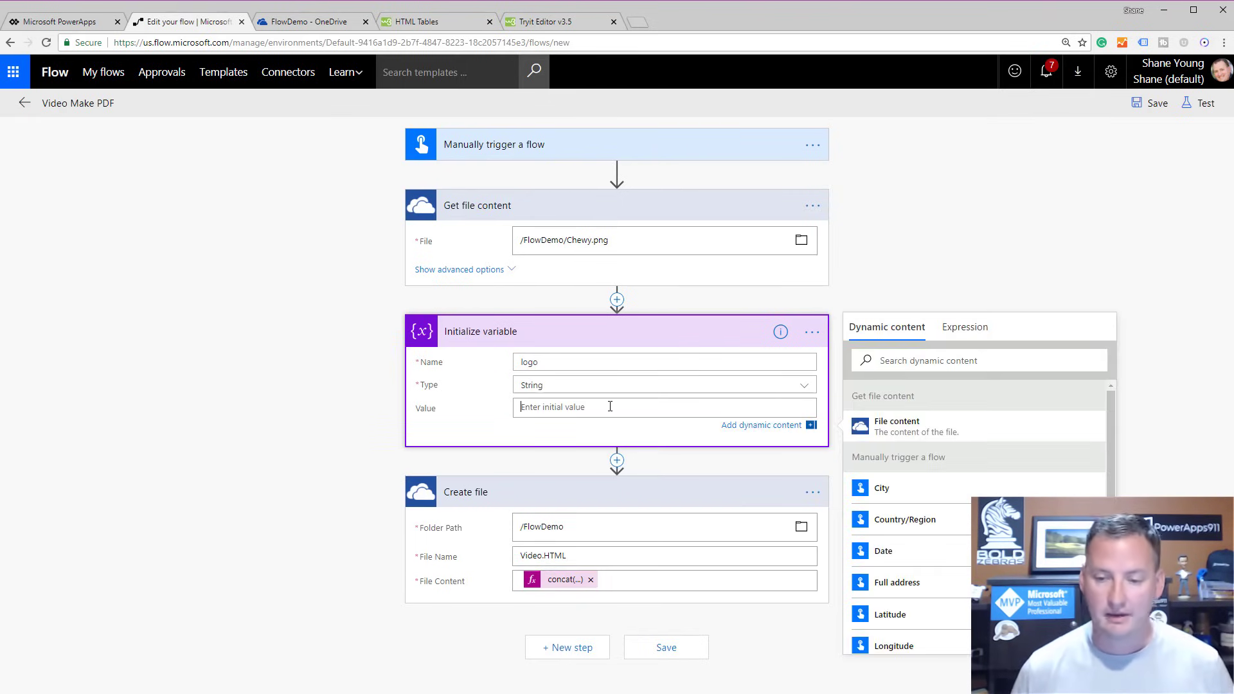
click(966, 332)
text(data)
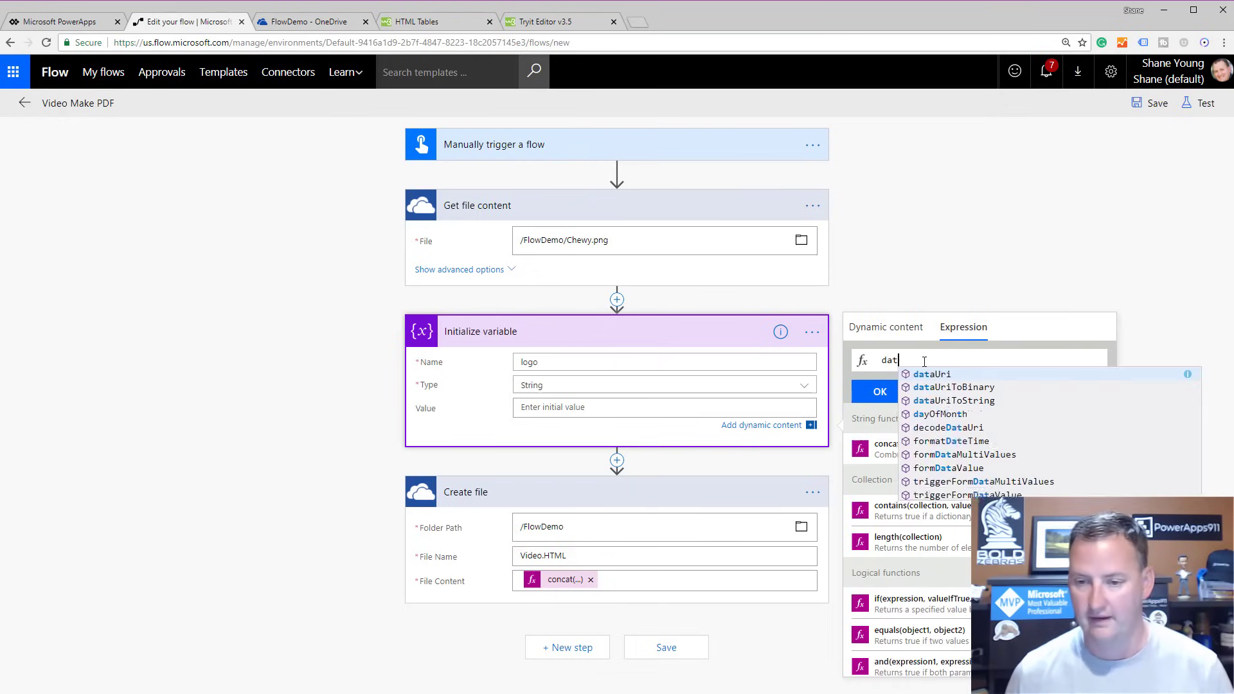
click(938, 378)
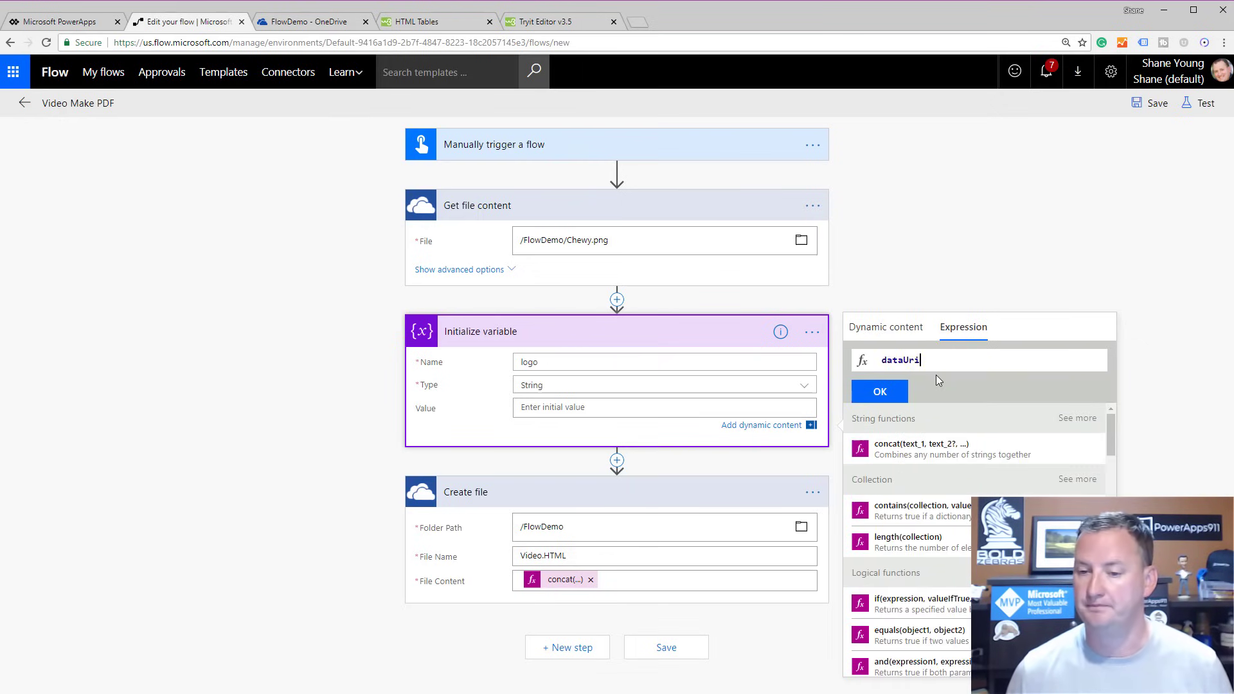
text(()
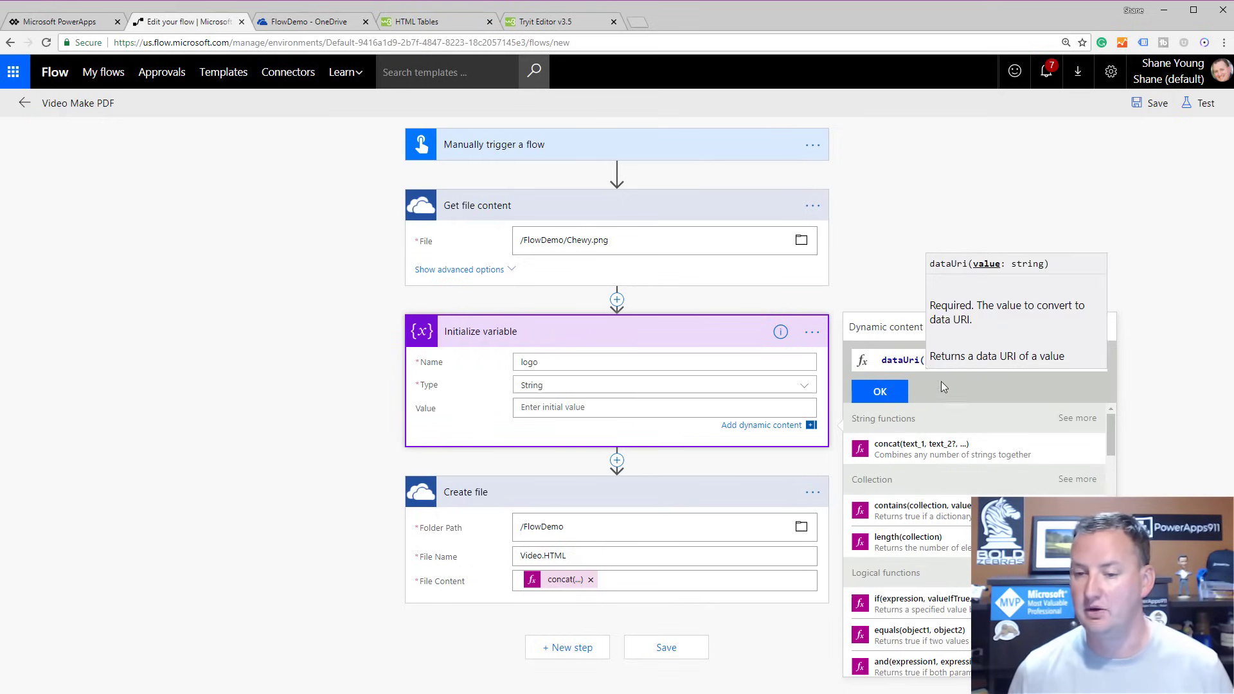
text(')
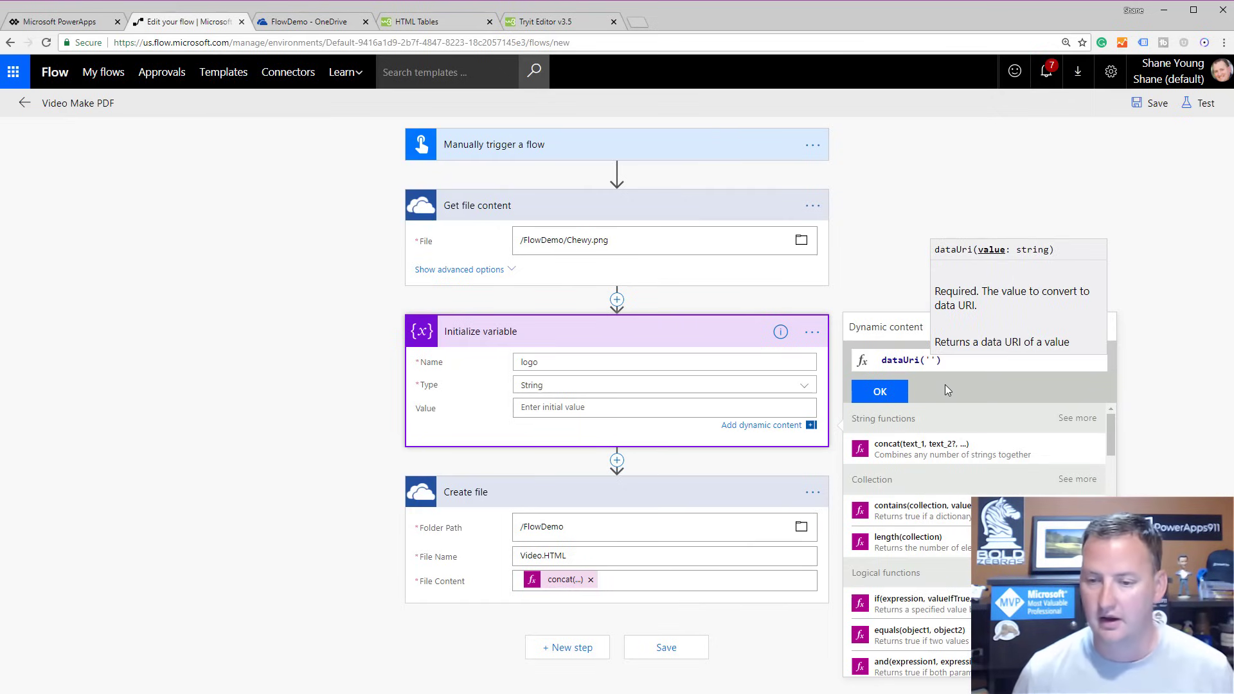
click(881, 333)
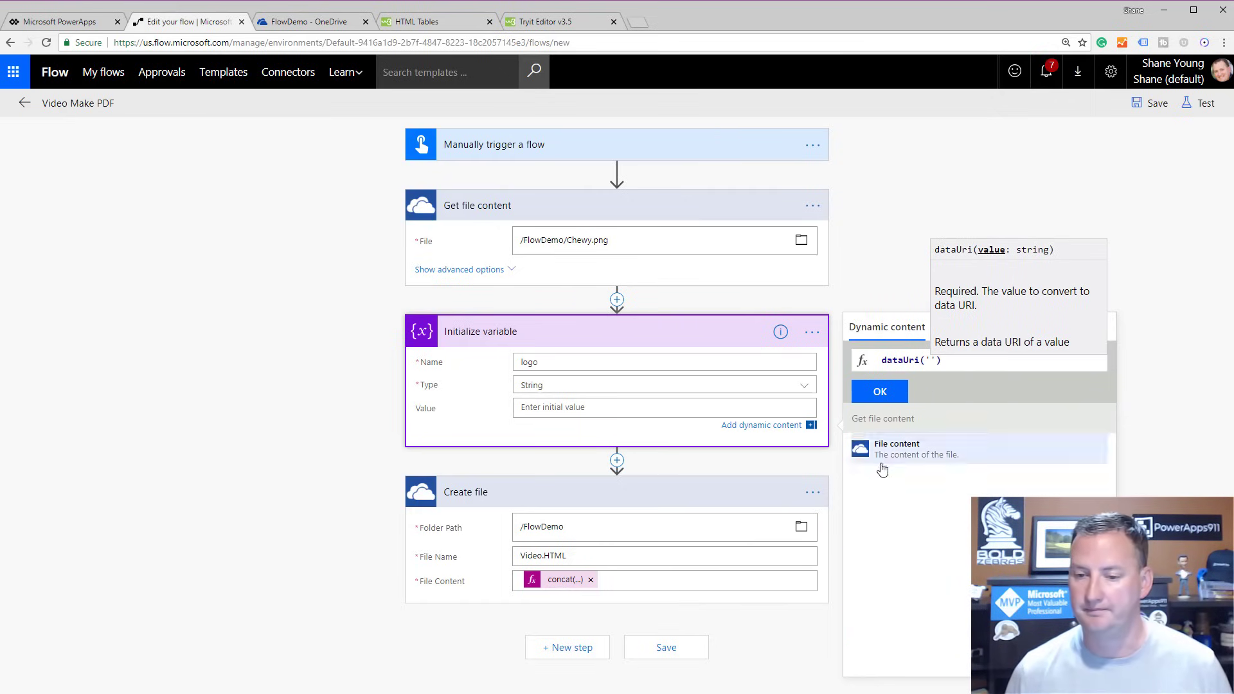
click(899, 450)
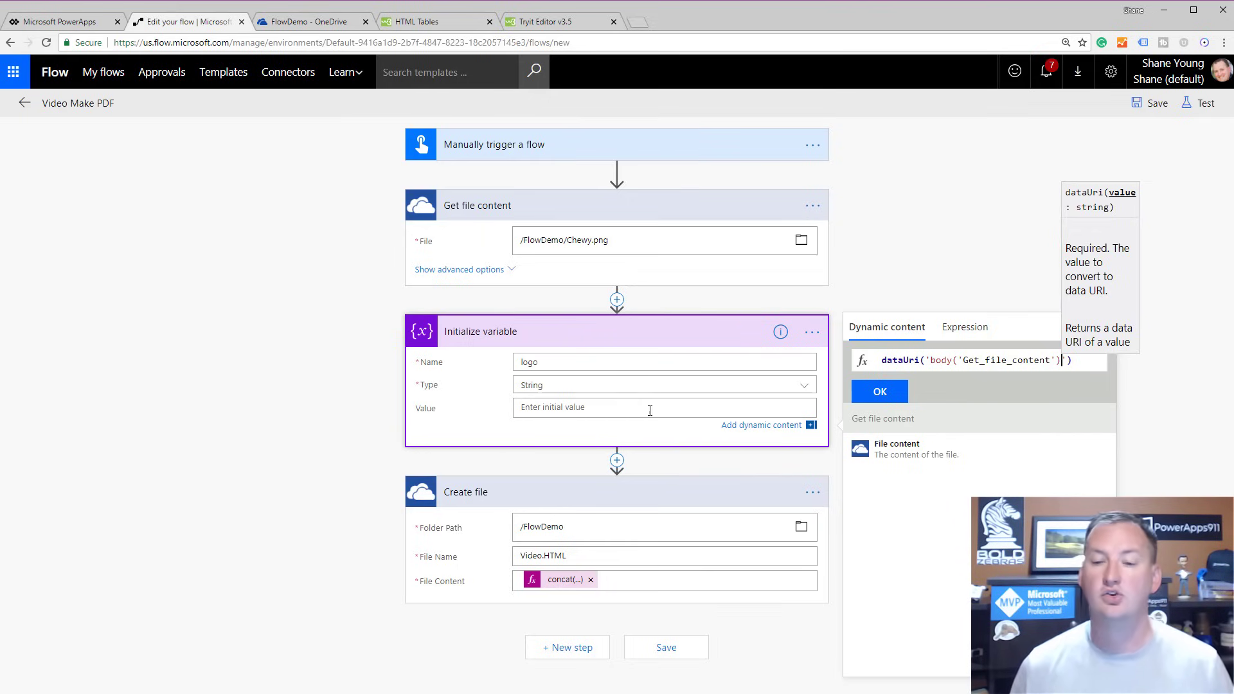
click(880, 393)
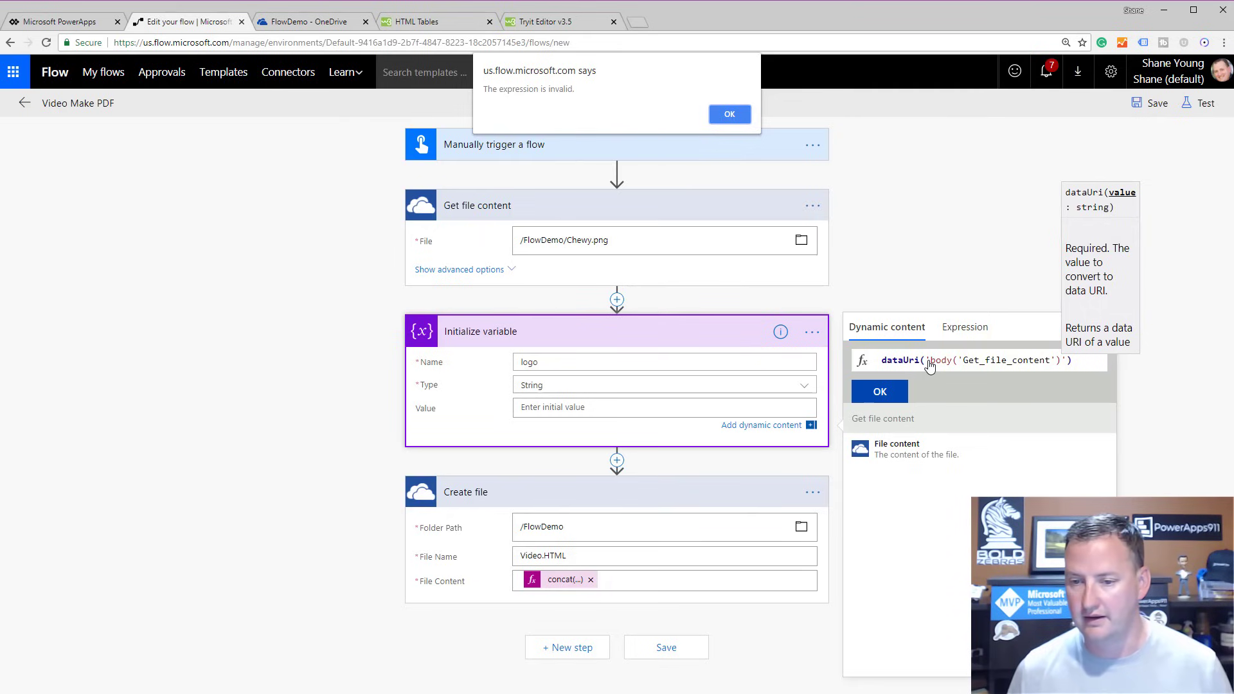
click(736, 117)
Remove the outer single quotes so the expression reads dataUri(body('Get_file_content')) and apply it as the logo variable's value.
click(926, 362)
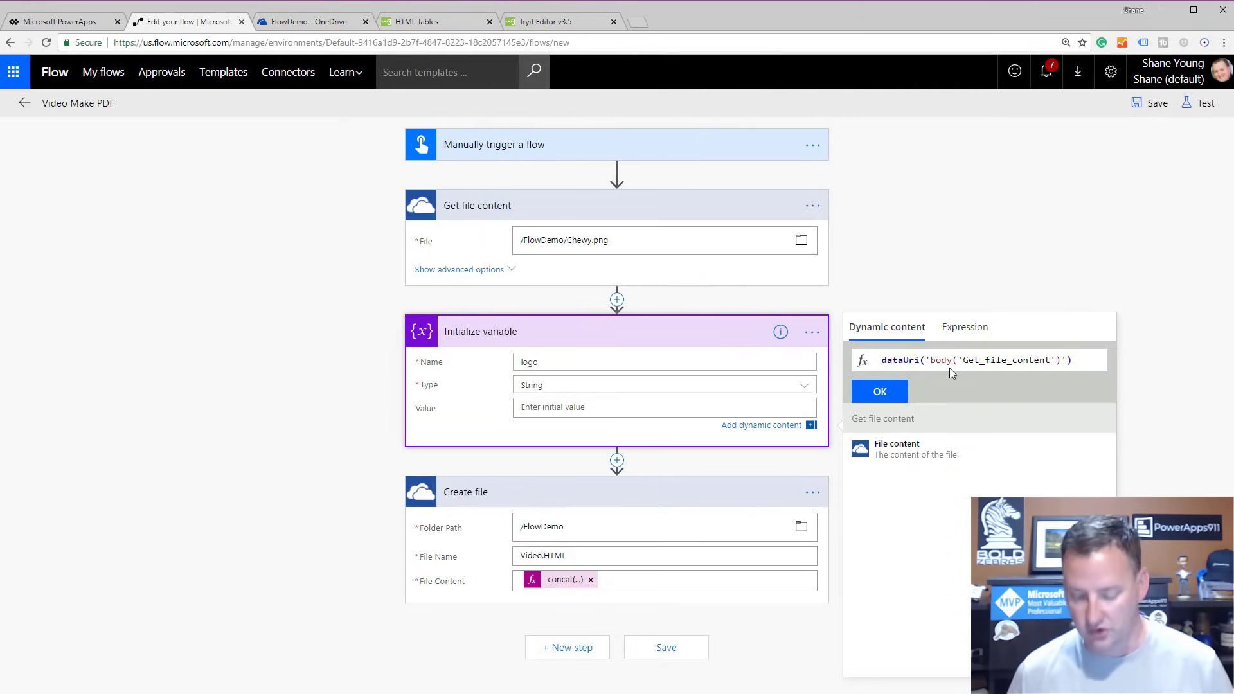
key(Delete)
key(Right)
key(Right)
key(Right)
key(Right)
key(Right)
key(Delete)
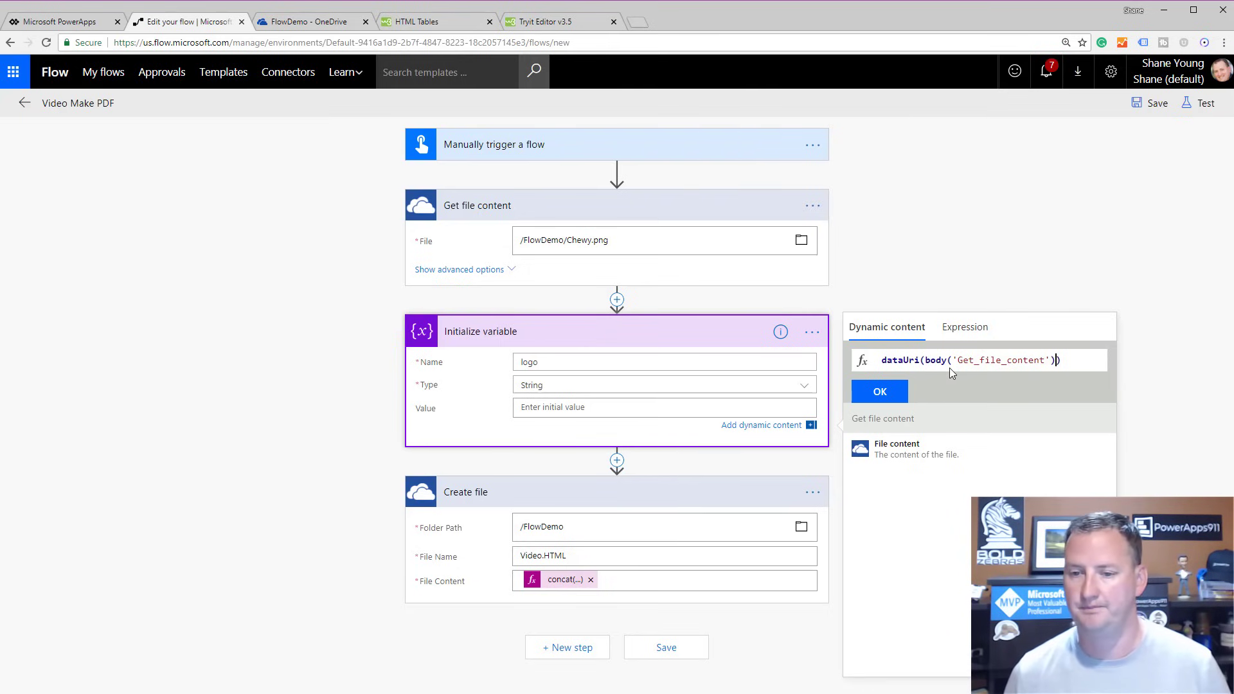
click(875, 391)
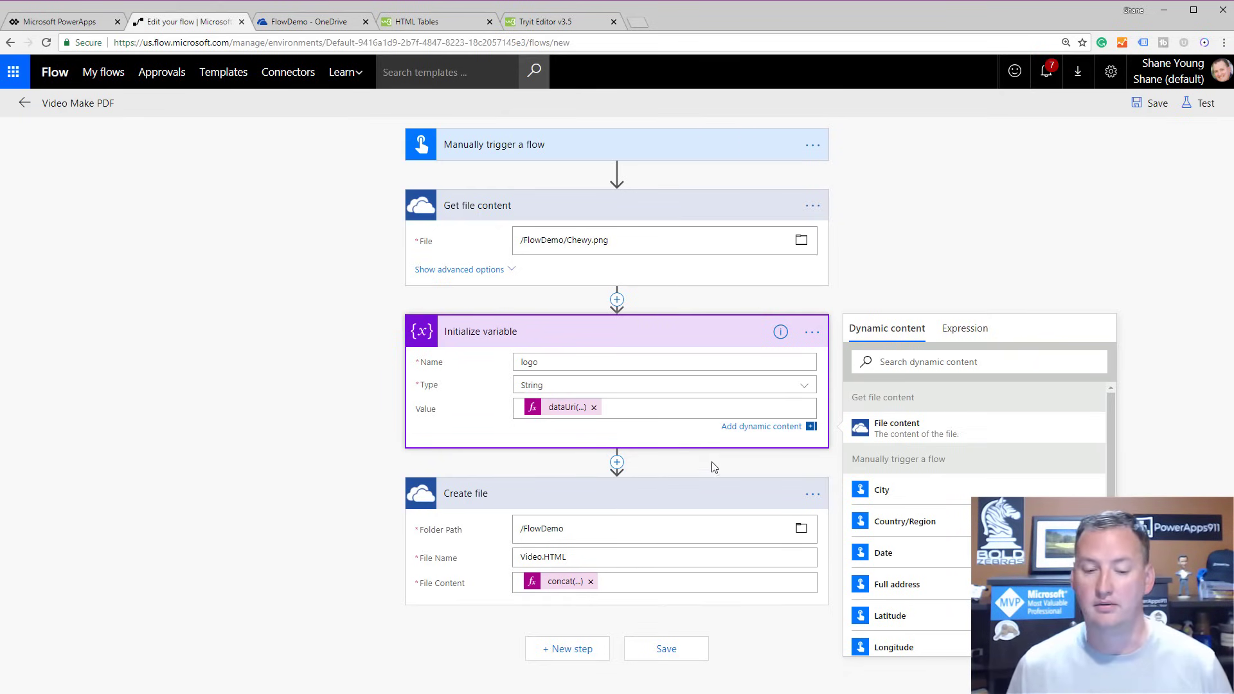
click(559, 581)
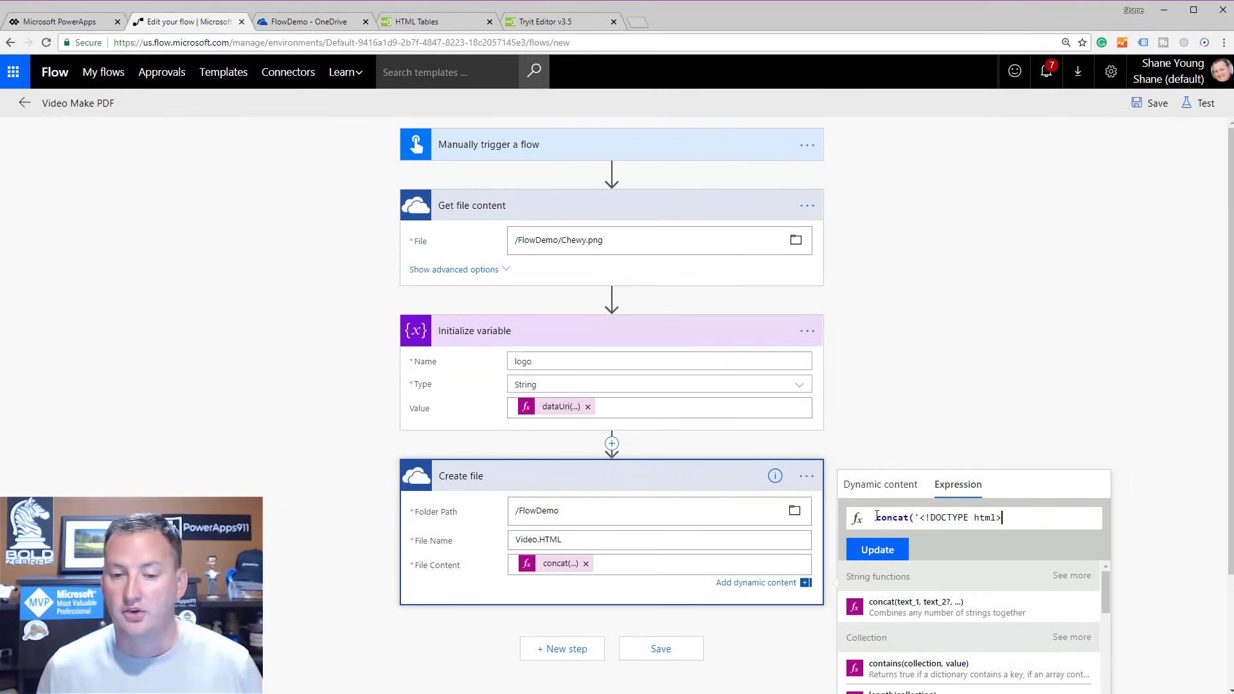
click(602, 541)
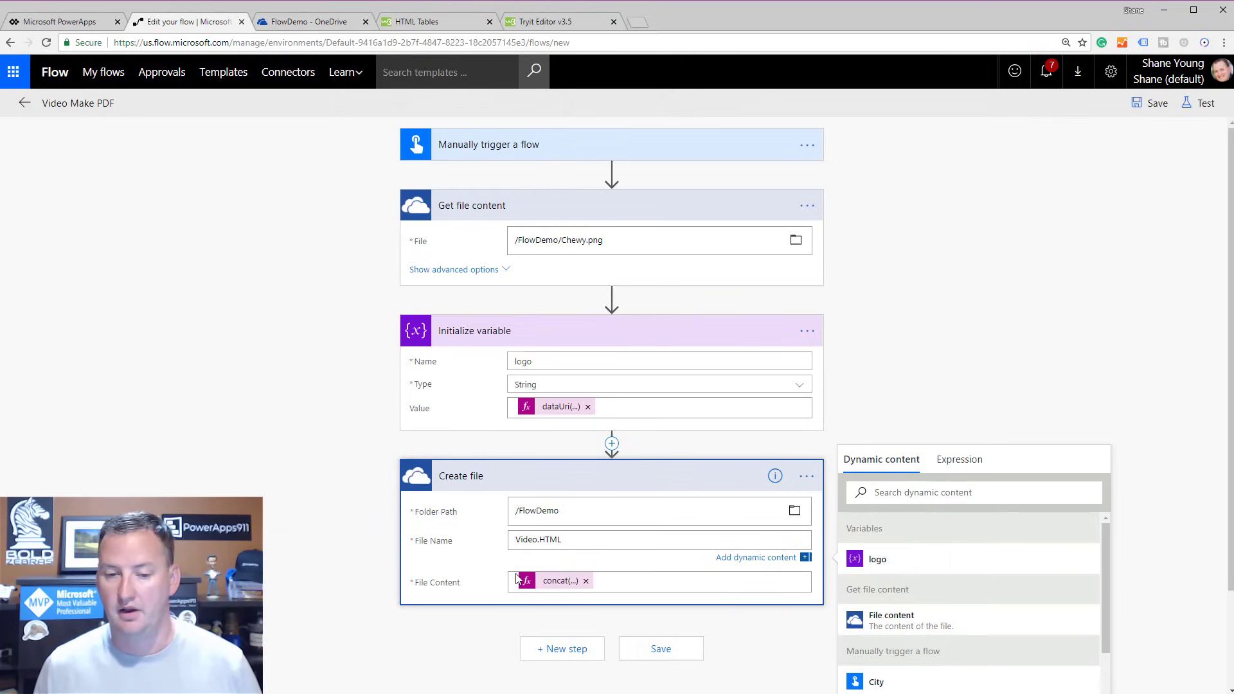
click(874, 561)
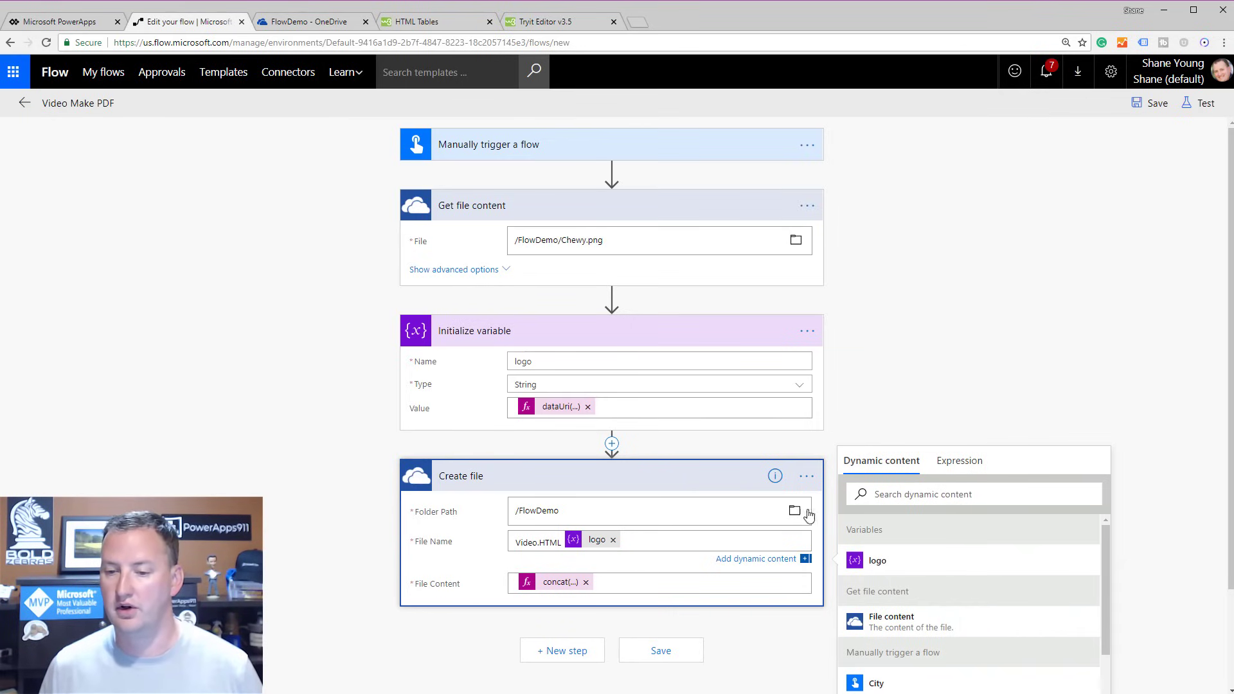
click(964, 468)
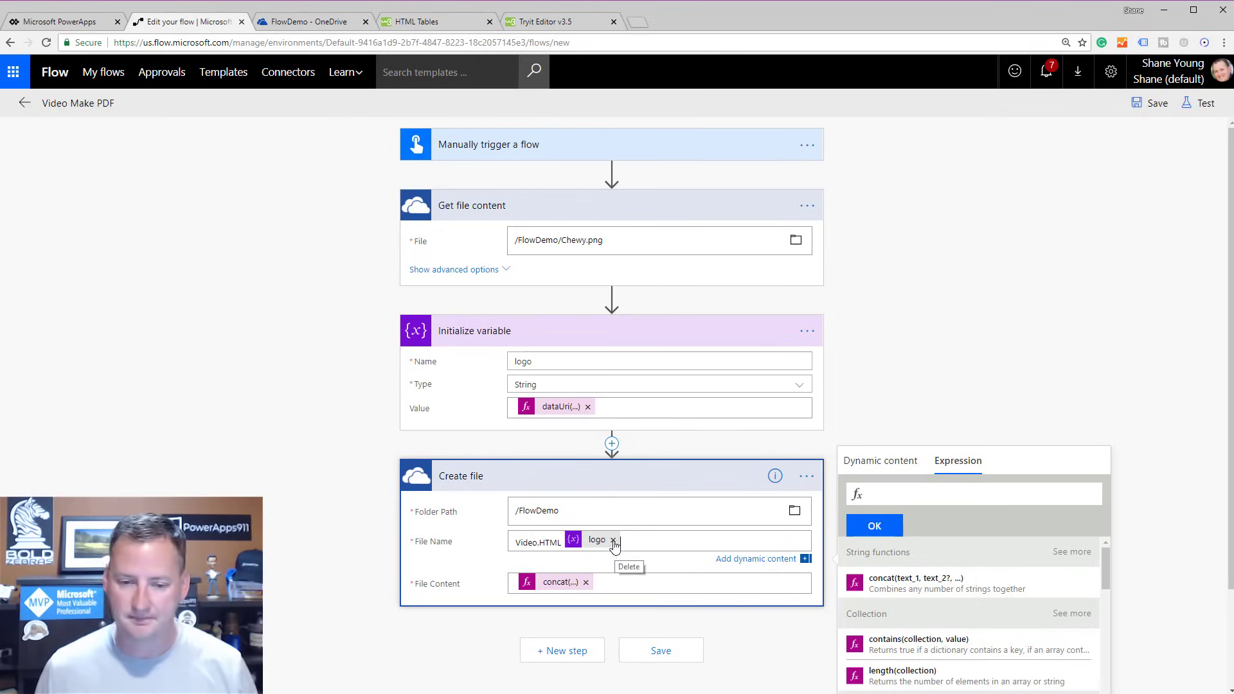
click(613, 540)
Delete the image URL between the img src double quotes in the Create file action's File Content concat expression.
click(558, 582)
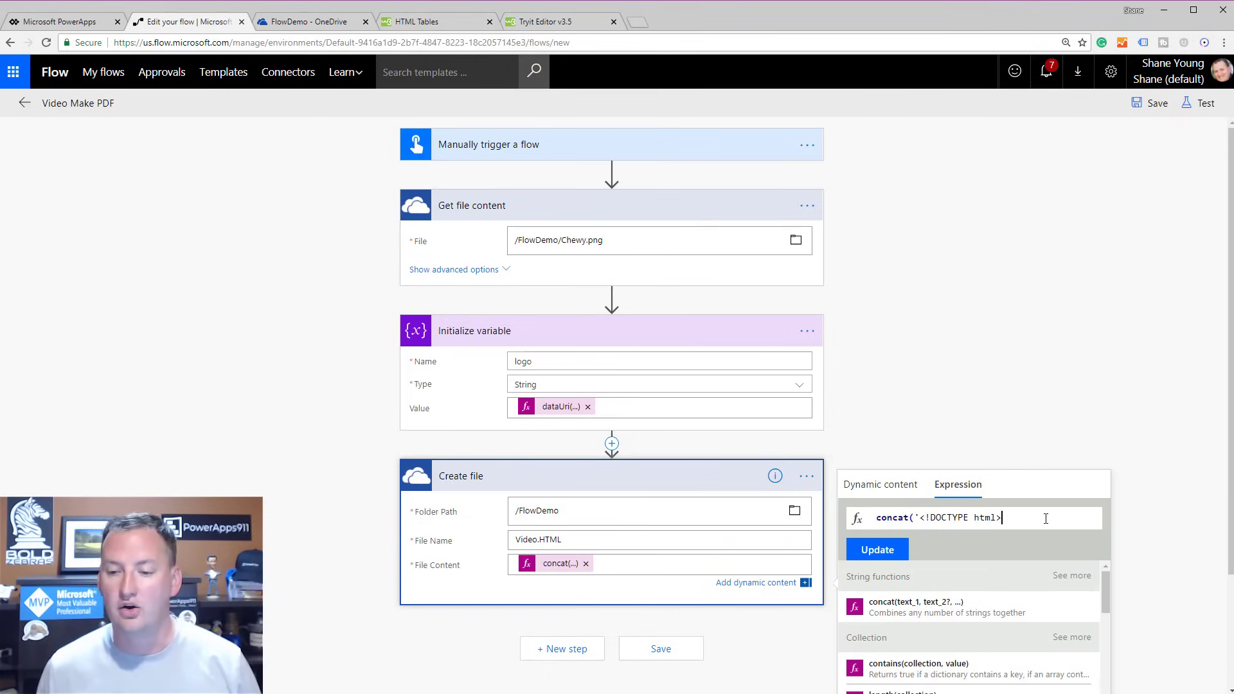
key(Down)
key(Down)
key(Down)
key(Down)
key(Down)
key(Down)
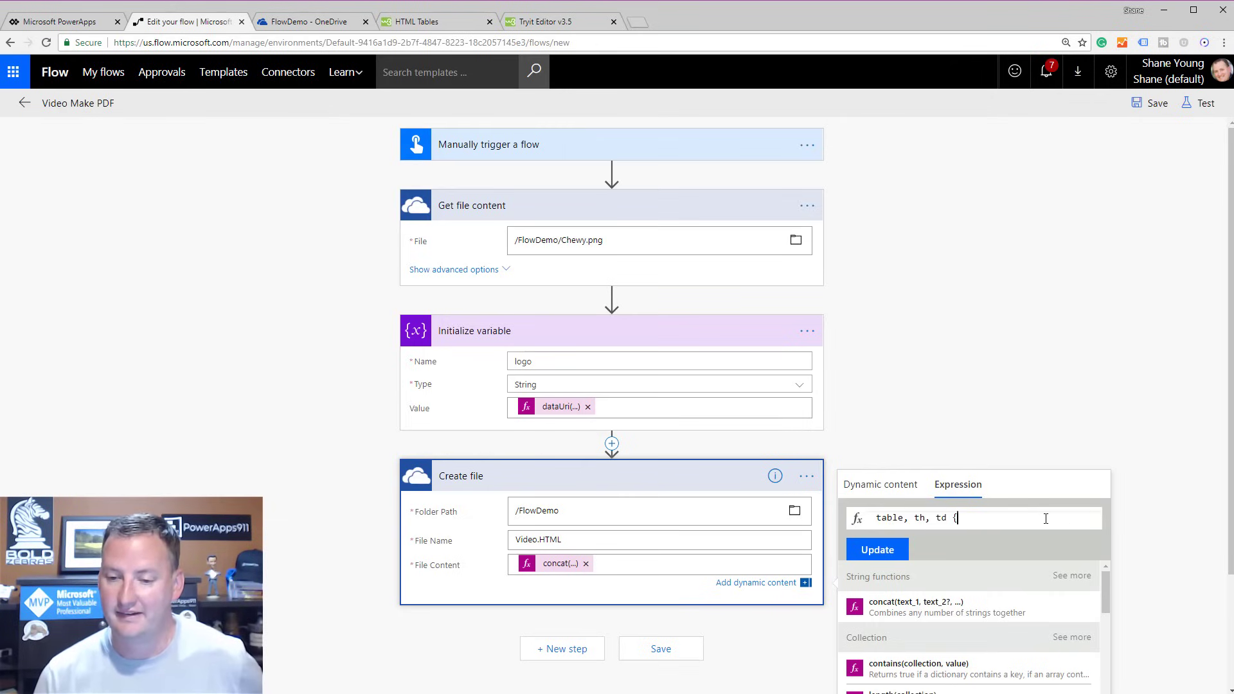
key(Down)
key(Down)
key(Down)
key(Down)
key(Down)
key(Down)
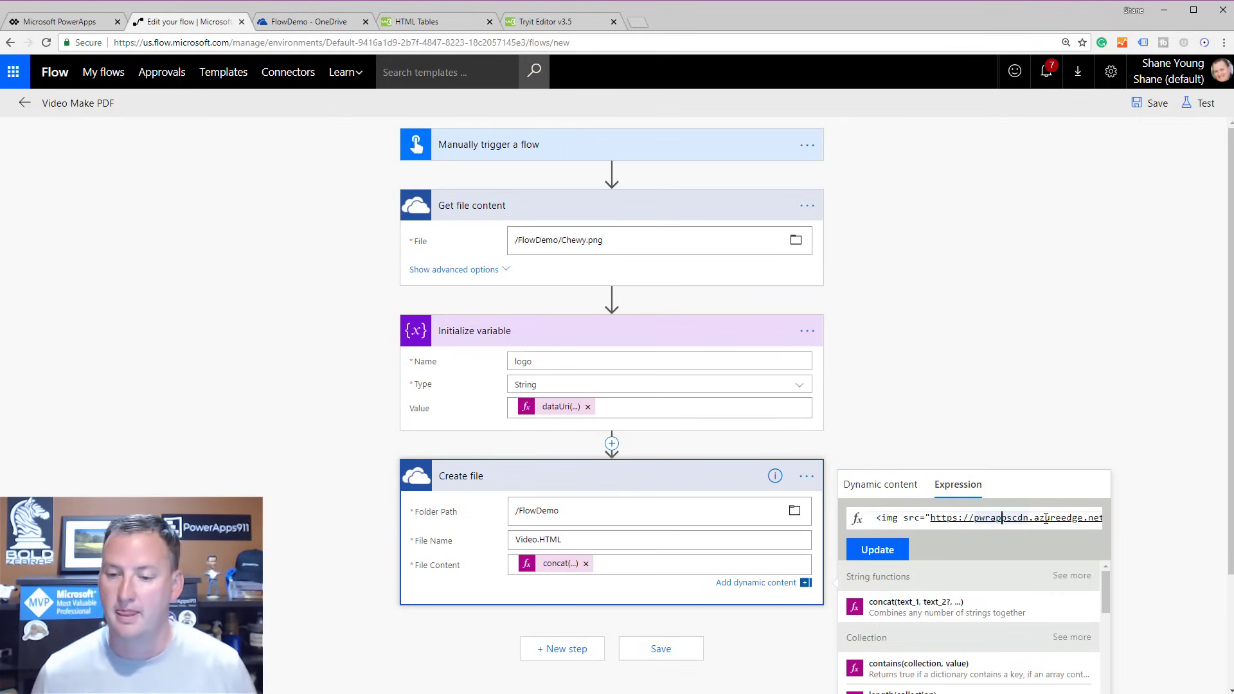
key(Left)
key(Left)
key(Left)
key(Left)
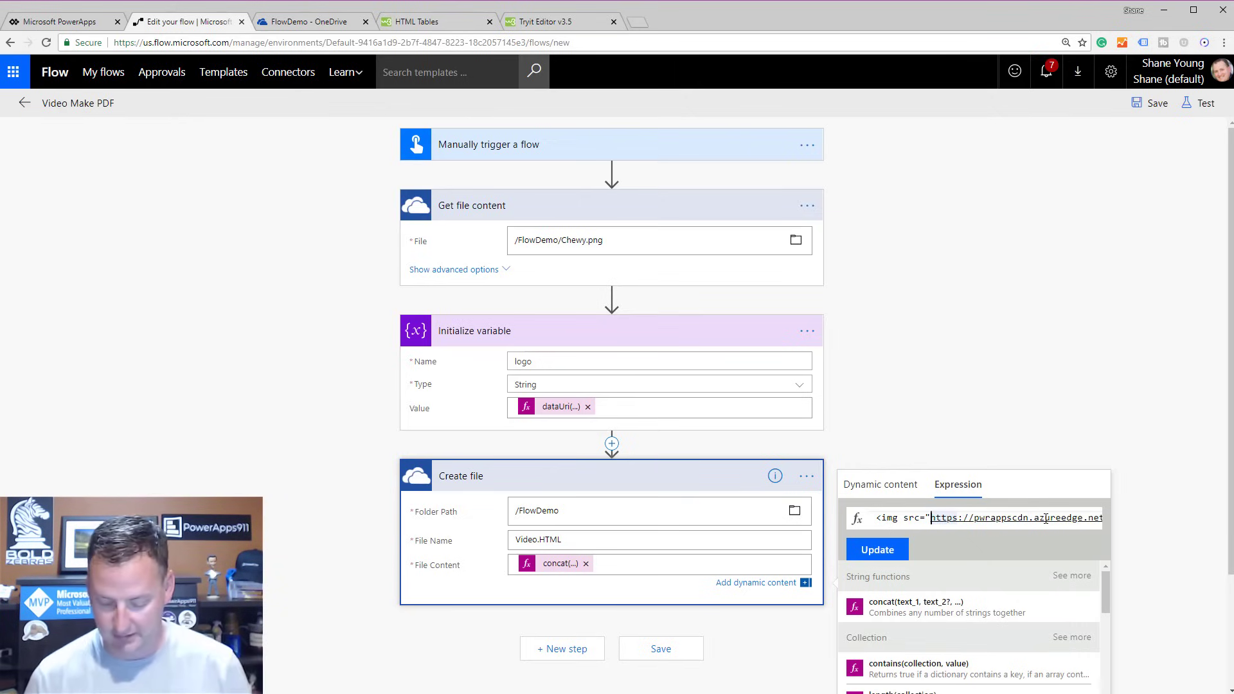
key(shift+Right)
key(shift+Right)
key(shift+Right)
key(shift+Right)
key(shift+Right)
key(shift+Right)
key(shift+Right)
key(shift+Right)
key(shift+Right)
key(shift+Right)
key(shift+Right)
key(shift+Right)
key(shift+Right)
key(shift+Right)
key(shift+Right)
key(shift+Right)
key(shift+Right)
key(shift+Right)
key(shift+Right)
key(shift+Right)
key(shift+Right)
key(shift+Right)
key(shift+Right)
key(shift+Right)
key(shift+Right)
key(shift+Right)
key(shift+Right)
key(shift+Right)
key(shift+Right)
key(shift+Right)
key(shift+Right)
key(shift+Right)
key(shift+Right)
key(shift+Right)
key(shift+Right)
key(shift+Right)
key(shift+Right)
key(shift+Right)
key(shift+Right)
key(shift+Right)
key(shift+Right)
key(shift+Right)
key(shift+Right)
key(shift+Right)
key(shift+Right)
key(shift+Right)
key(shift+Right)
key(shift+Right)
key(shift+Right)
key(shift+Right)
key(shift+Right)
key(shift+Right)
key(shift+Right)
key(shift+Right)
key(shift+Right)
key(shift+Right)
key(shift+Right)
key(shift+Right)
key(shift+Right)
key(shift+Right)
key(shift+Right)
key(shift+Right)
key(shift+Right)
key(shift+Right)
key(shift+Right)
key(shift+Right)
key(shift+Right)
key(shift+Right)
key(shift+Right)
key(shift+Right)
key(shift+Right)
key(shift+Right)
key(shift+Right)
key(shift+Right)
key(shift+Right)
key(shift+Right)
key(shift+Right)
key(shift+Right)
key(shift+Right)
key(shift+Right)
key(shift+Right)
key(shift+Right)
key(shift+Right)
key(shift+Right)
key(shift+Right)
key(shift+Right)
key(shift+Right)
key(shift+Right)
key(shift+Right)
key(shift+Right)
key(shift+Right)
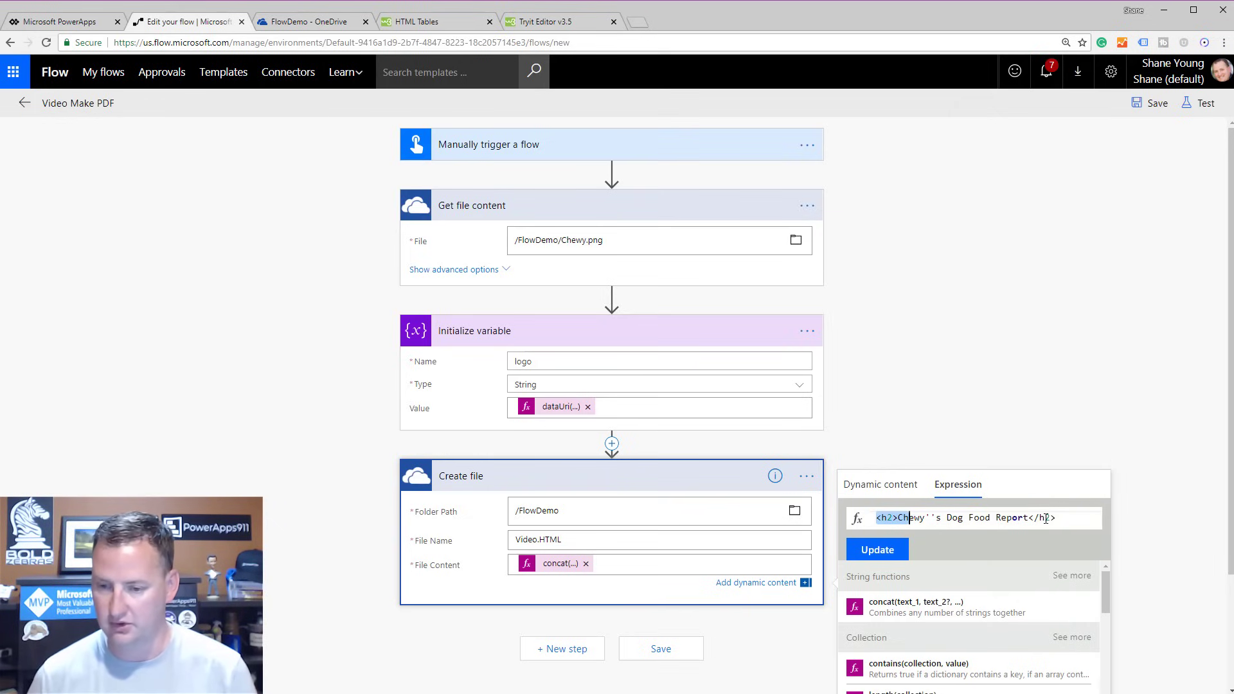
key(shift+Right)
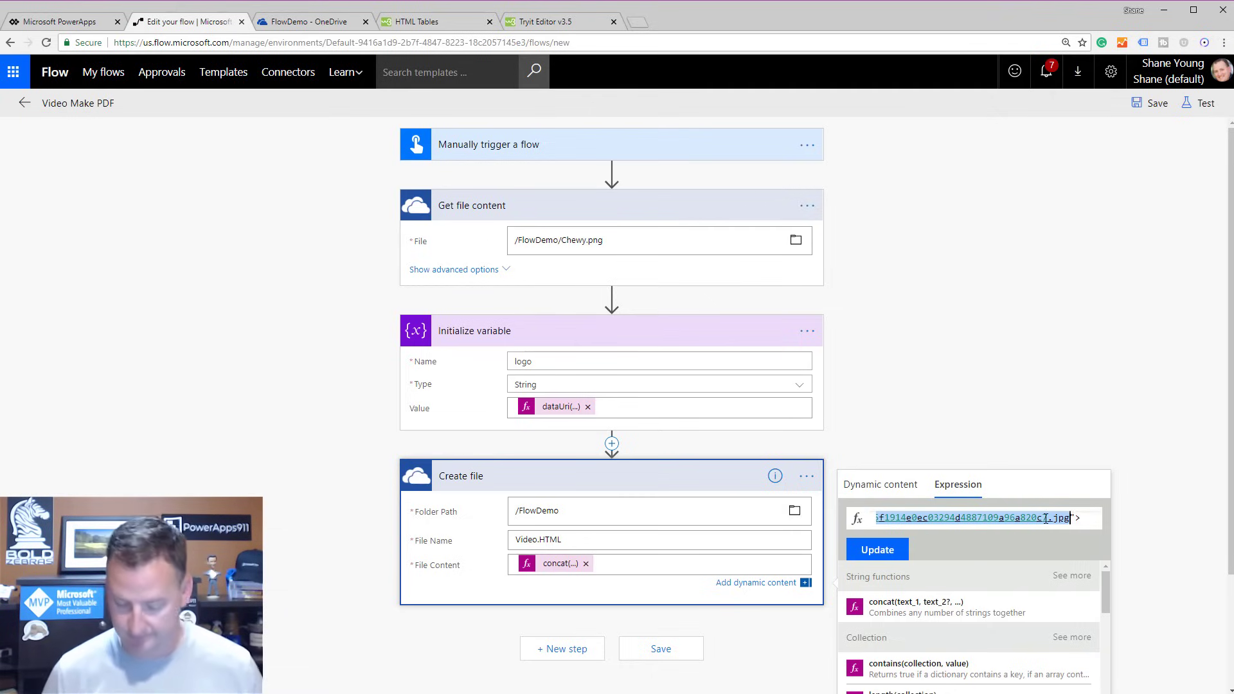
key(BackSpace)
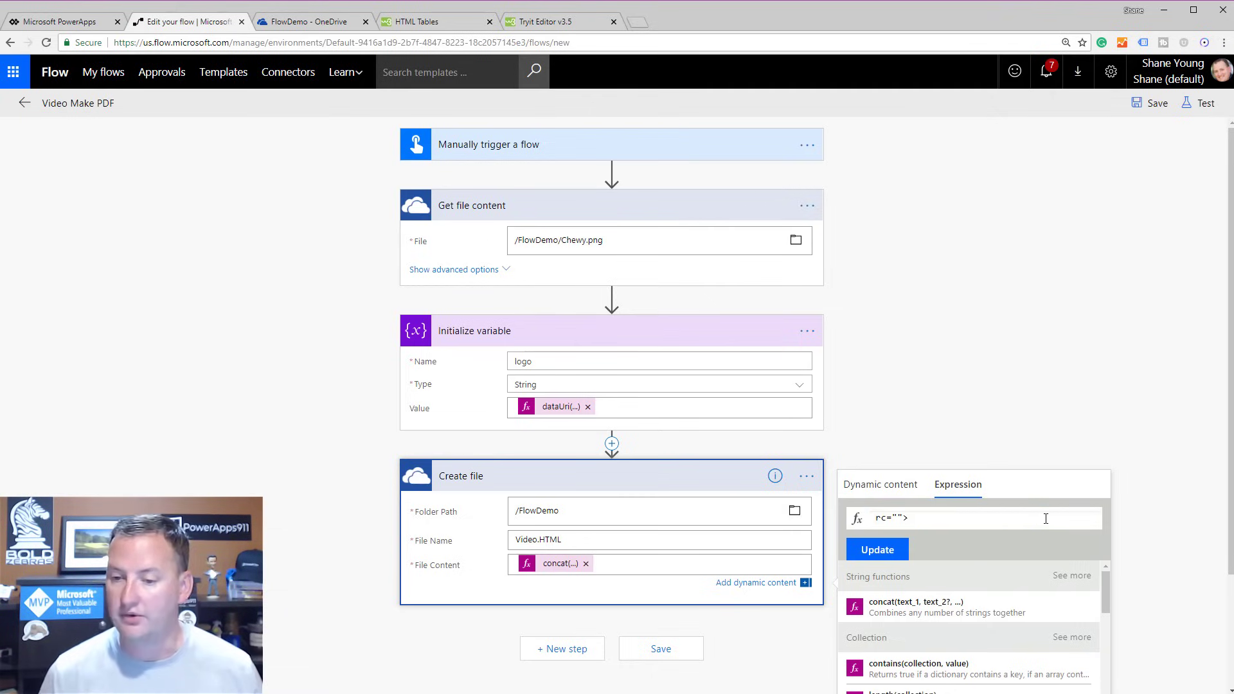
Split the File Content concat string between the img src double quotes so the tag reads <img src="', '">, and update the expression.
key(Left)
key(Left)
key(Left)
key(Left)
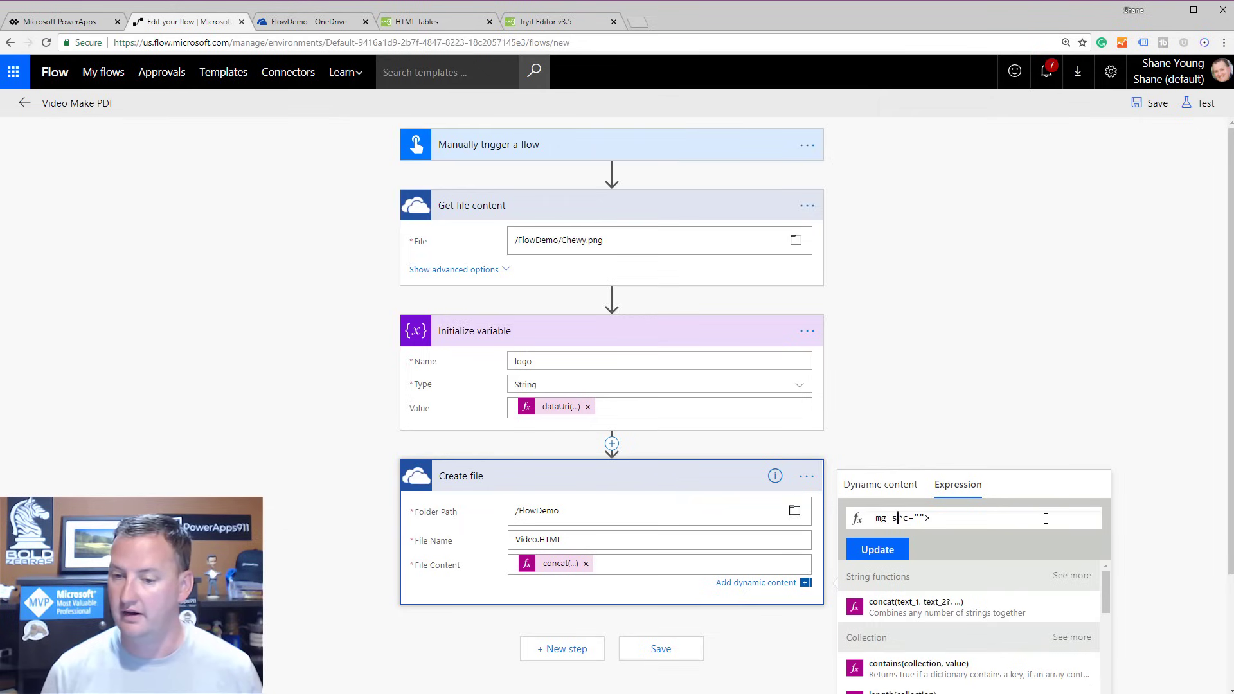
key(Right)
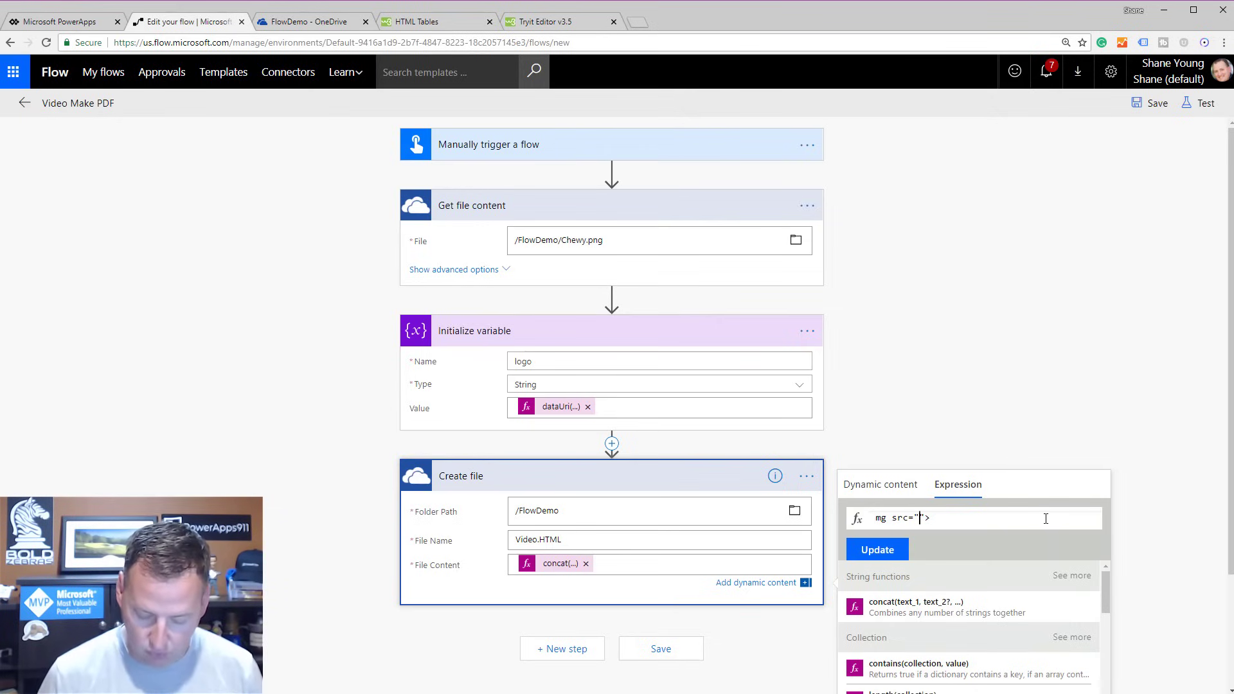
text('' )
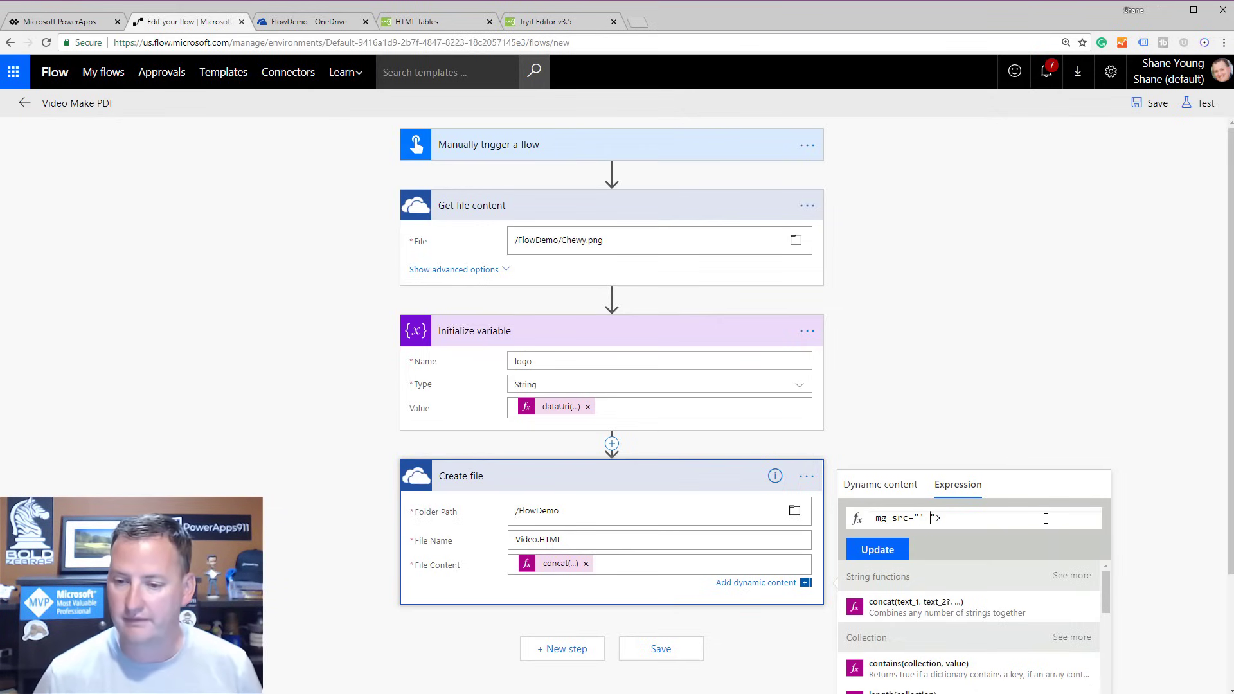
text(,)
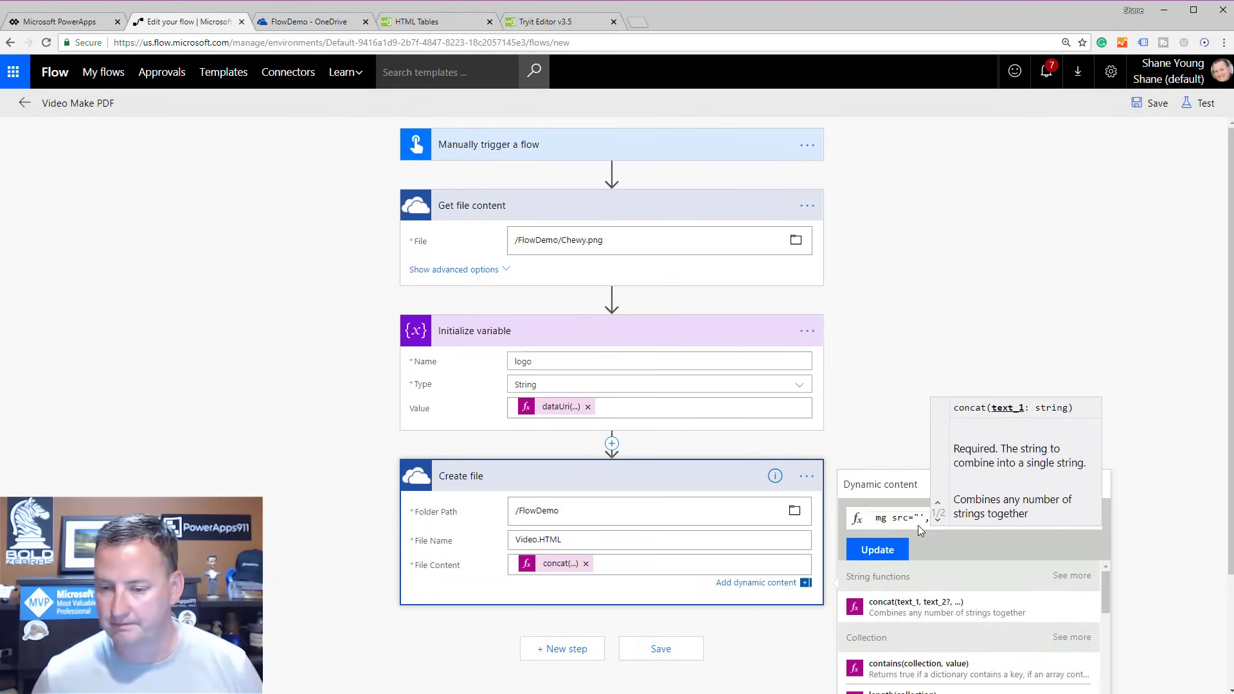
text(">)
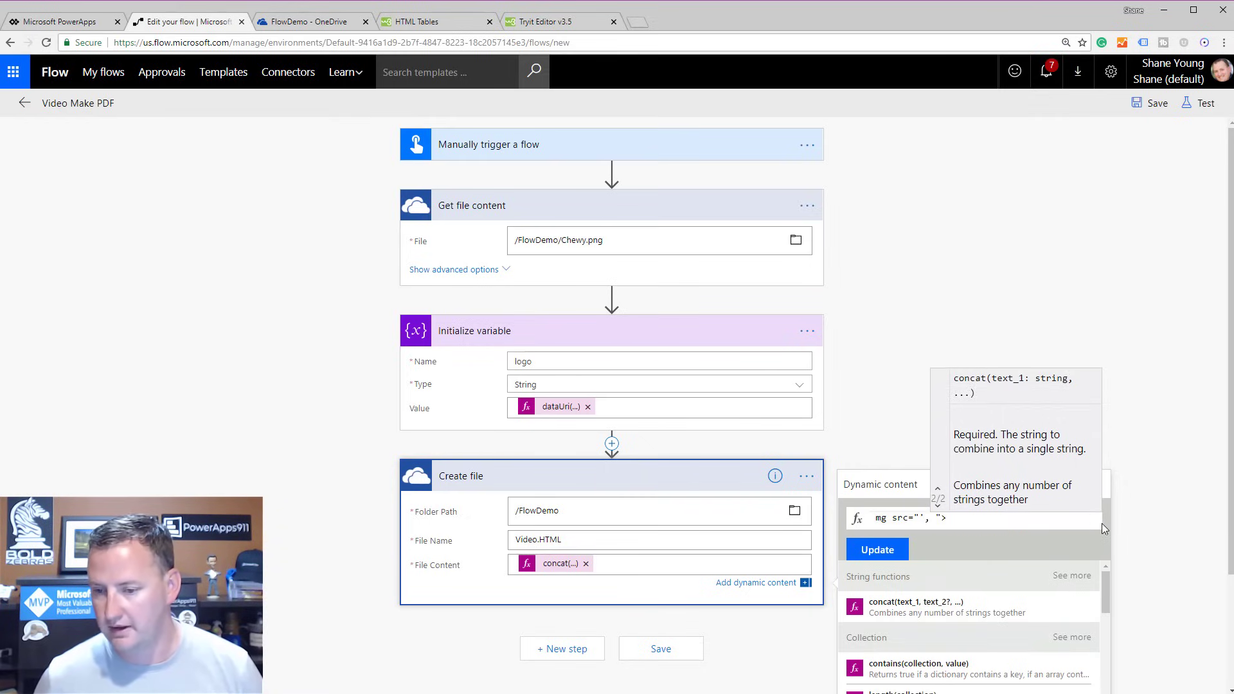
click(1077, 521)
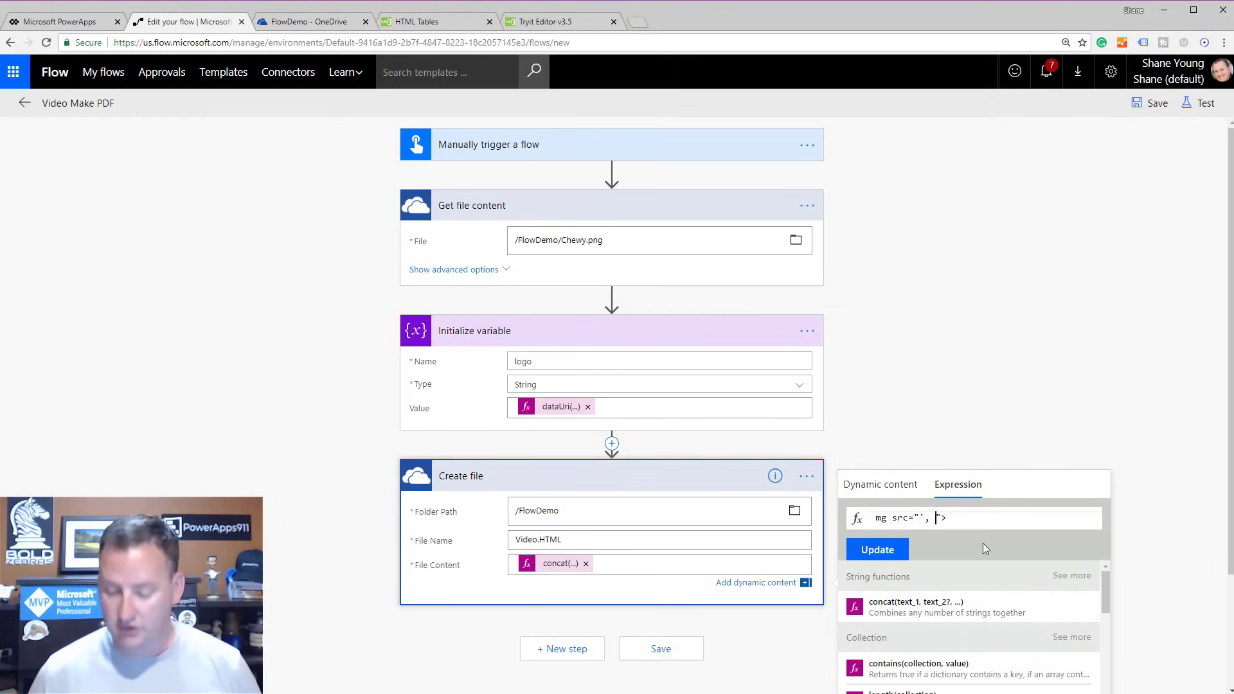
text(')
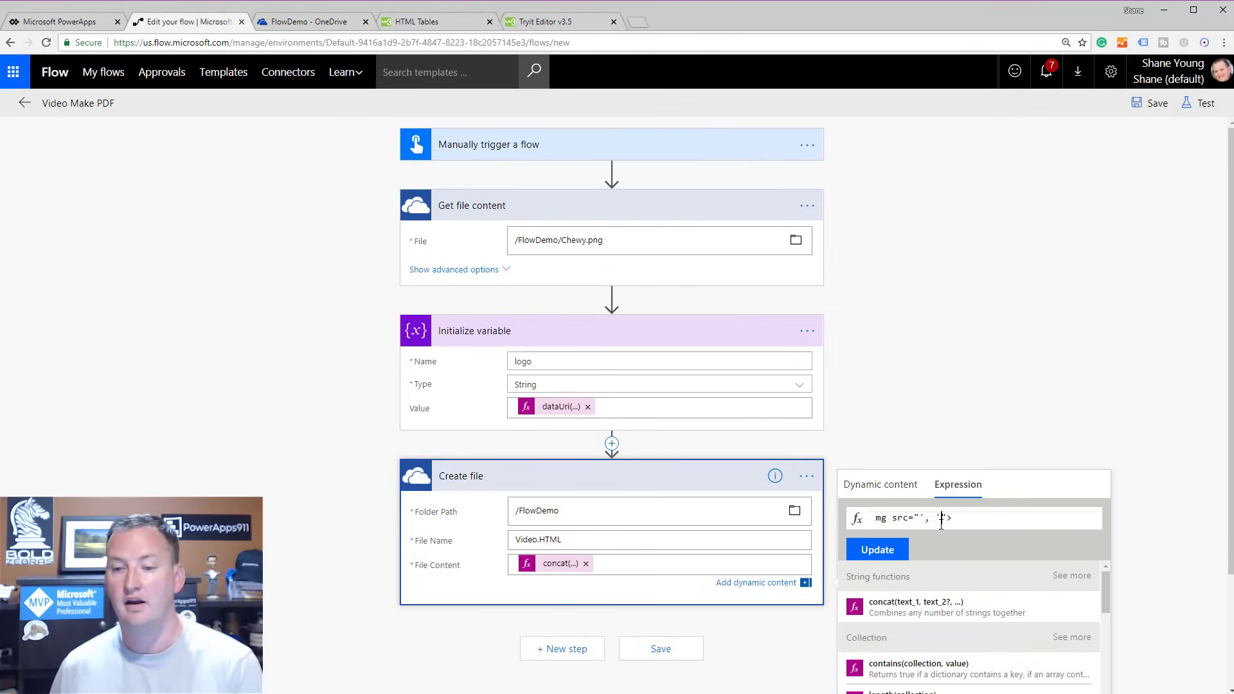
click(889, 556)
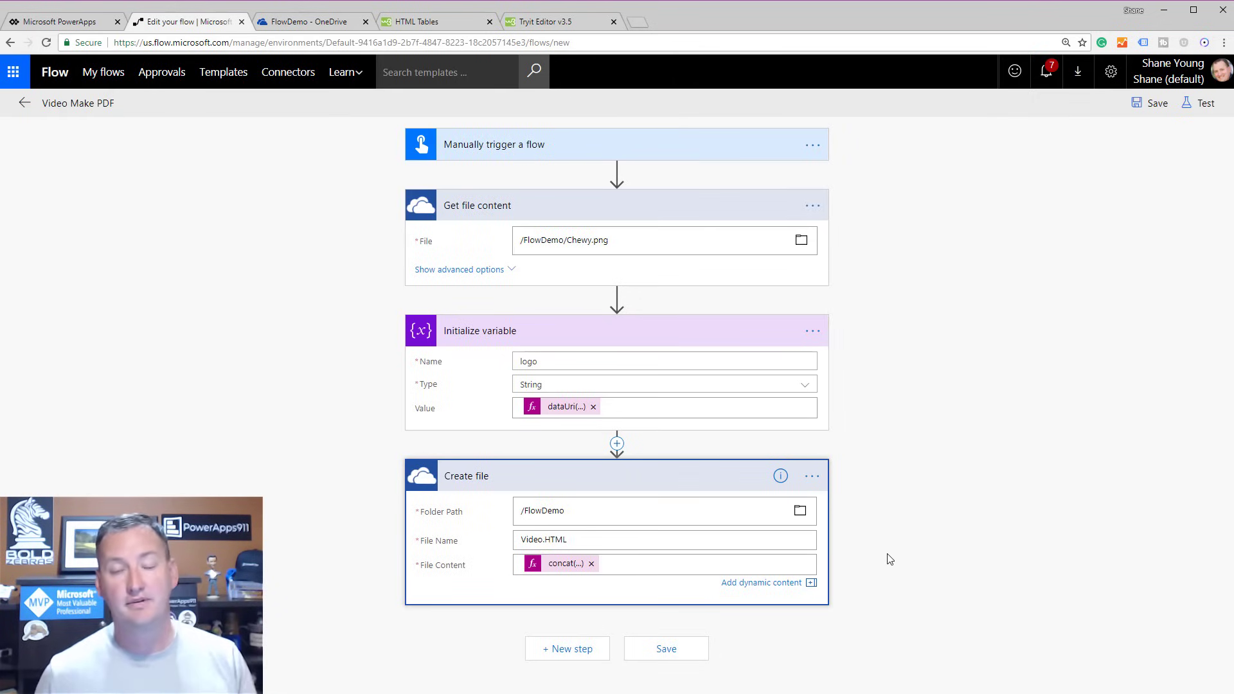
Reopen the File Content concat expression and add a second comma in the img tag, before the single quote that starts the closing string.
click(565, 569)
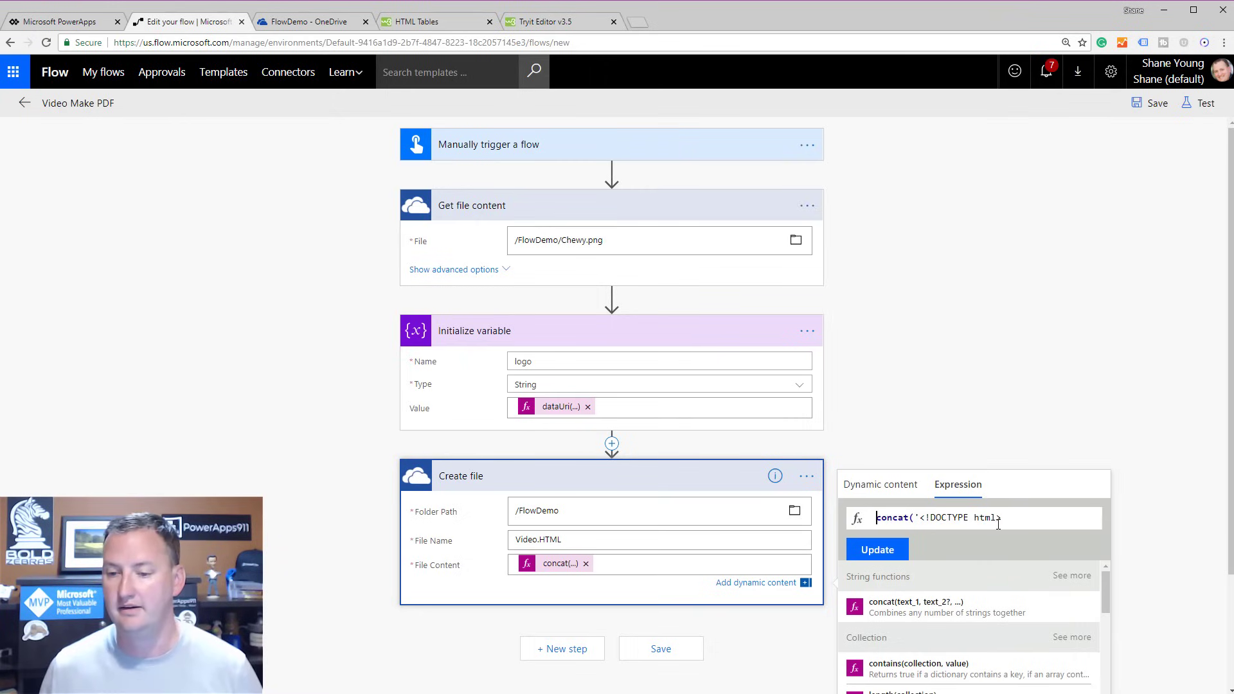
key(Down)
key(Down)
key(Down)
key(Down)
key(Down)
key(Down)
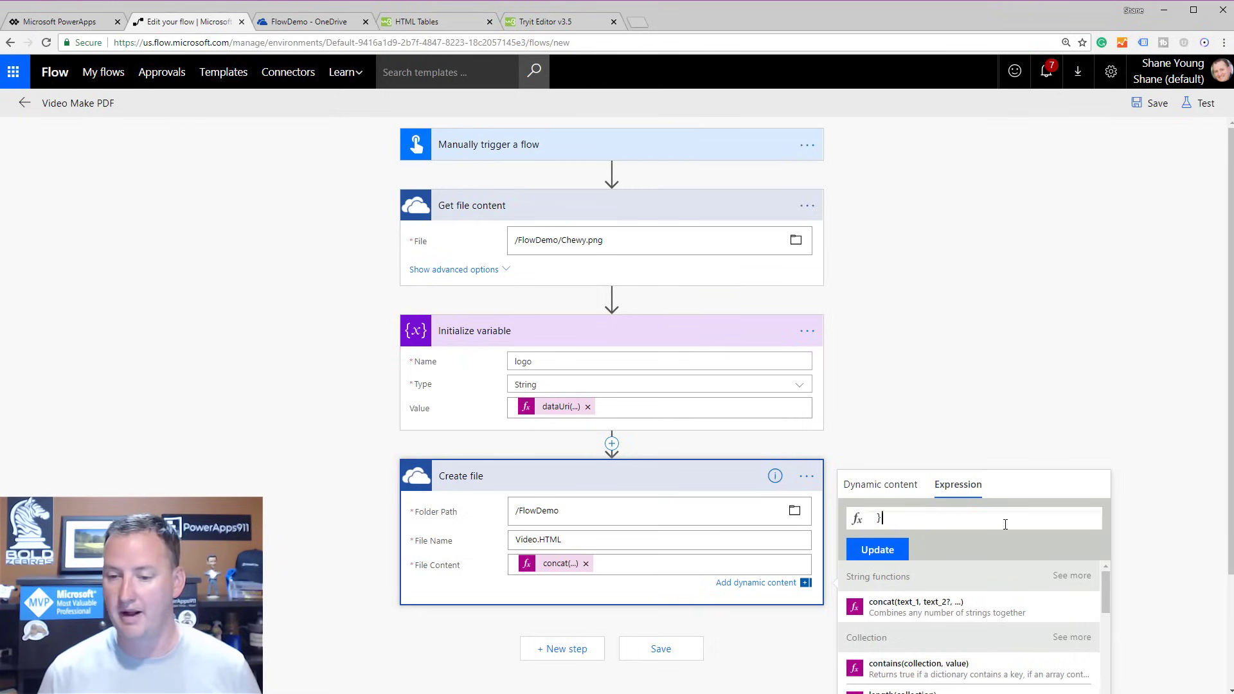
key(Down)
key(Up)
key(Up)
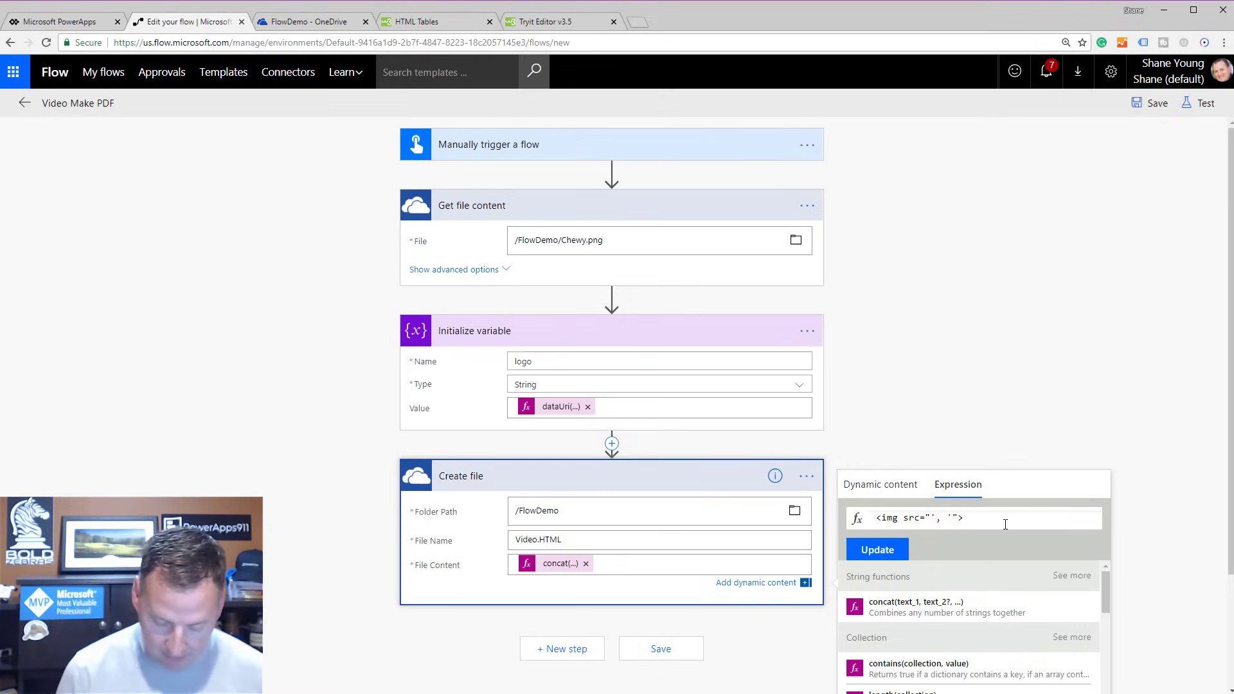
text(,)
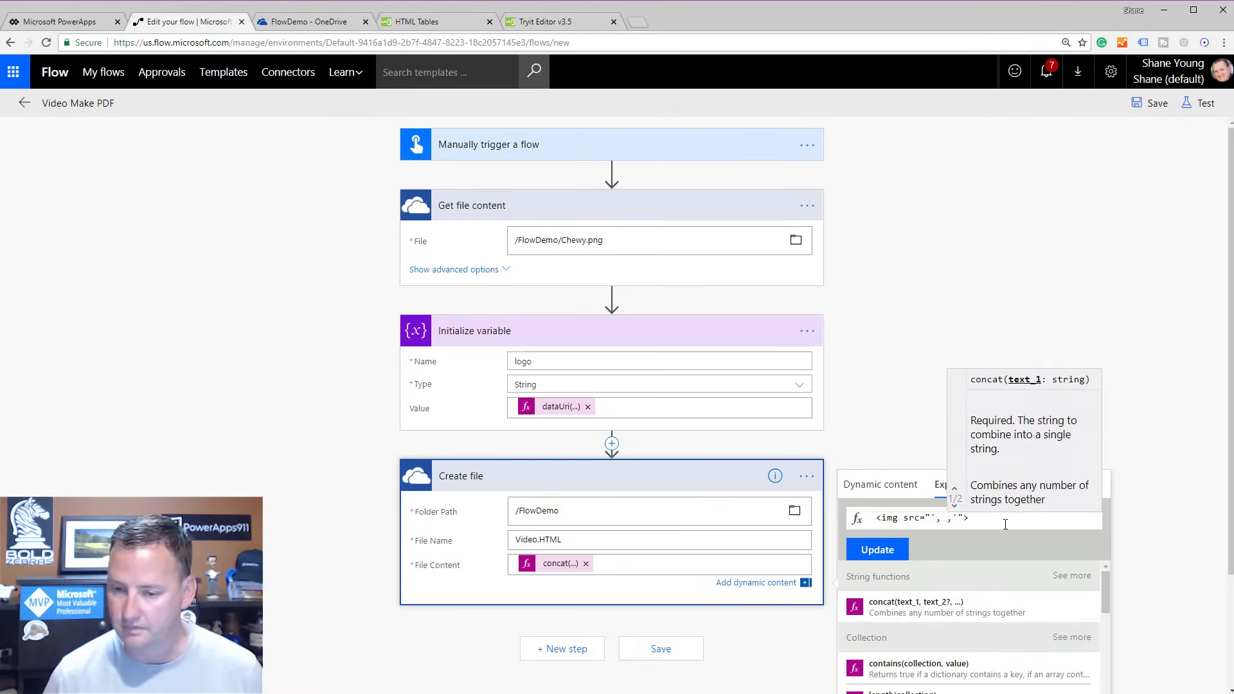
click(1005, 524)
click(940, 518)
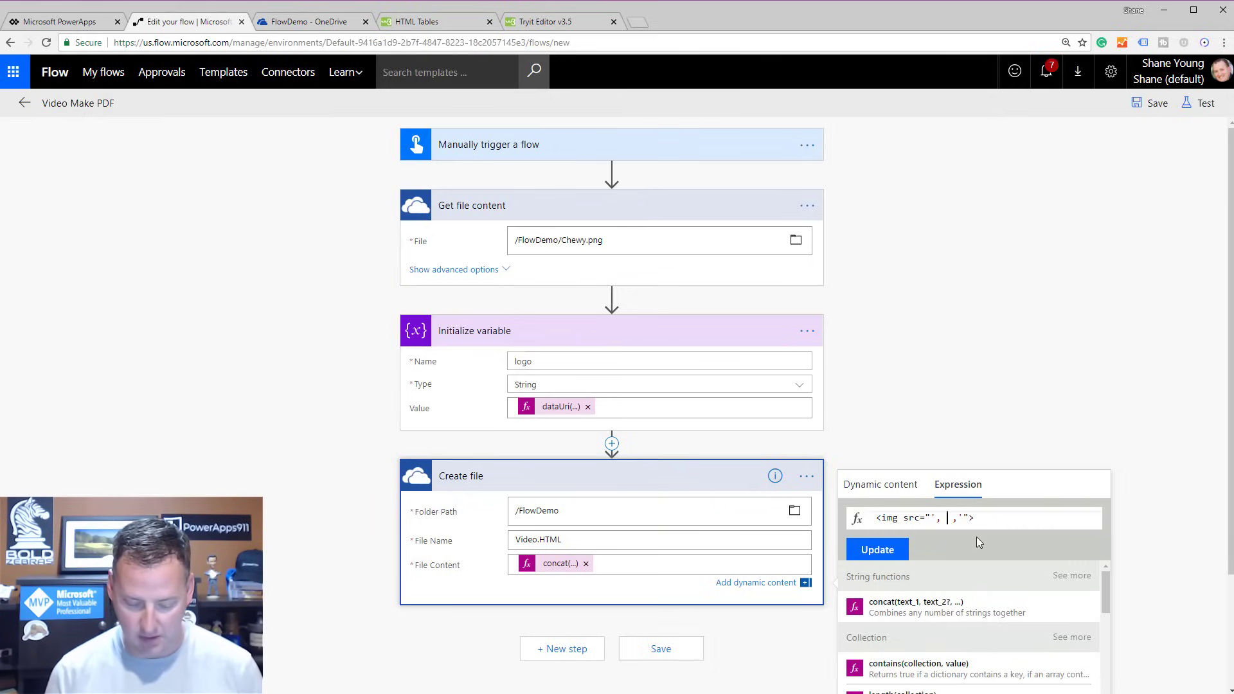
Insert variables('logo') between the two commas of the img src in the concat expression and update it.
text(variables()
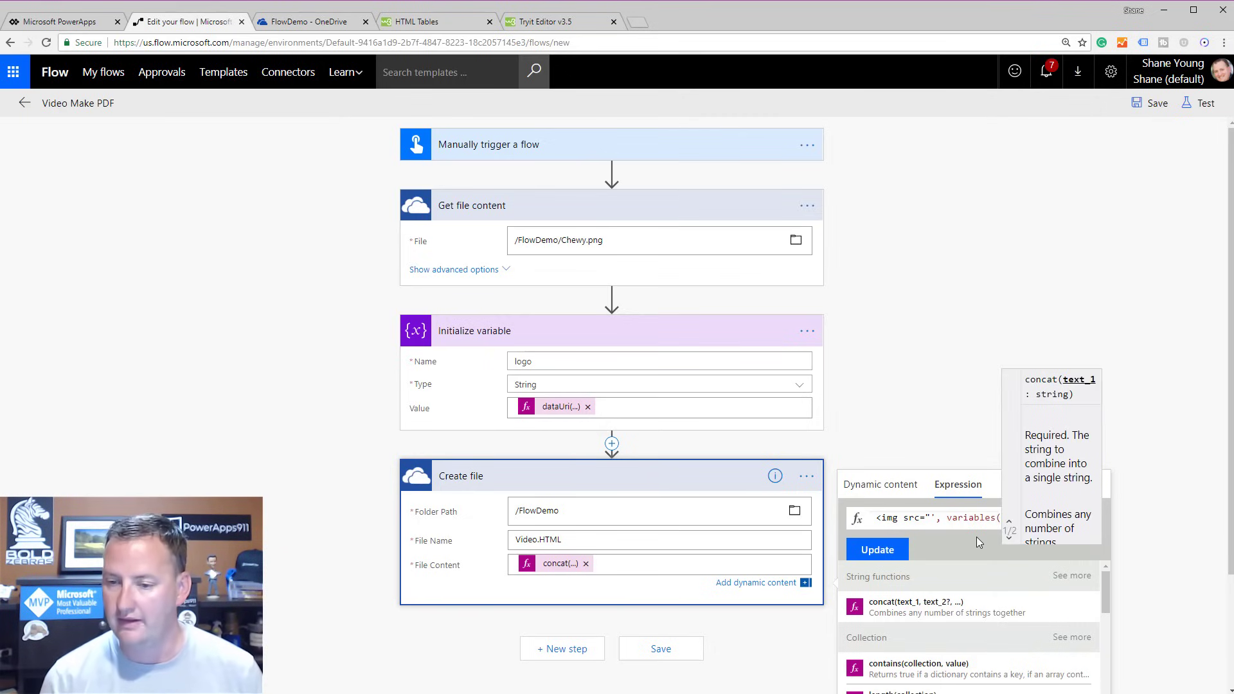
click(984, 519)
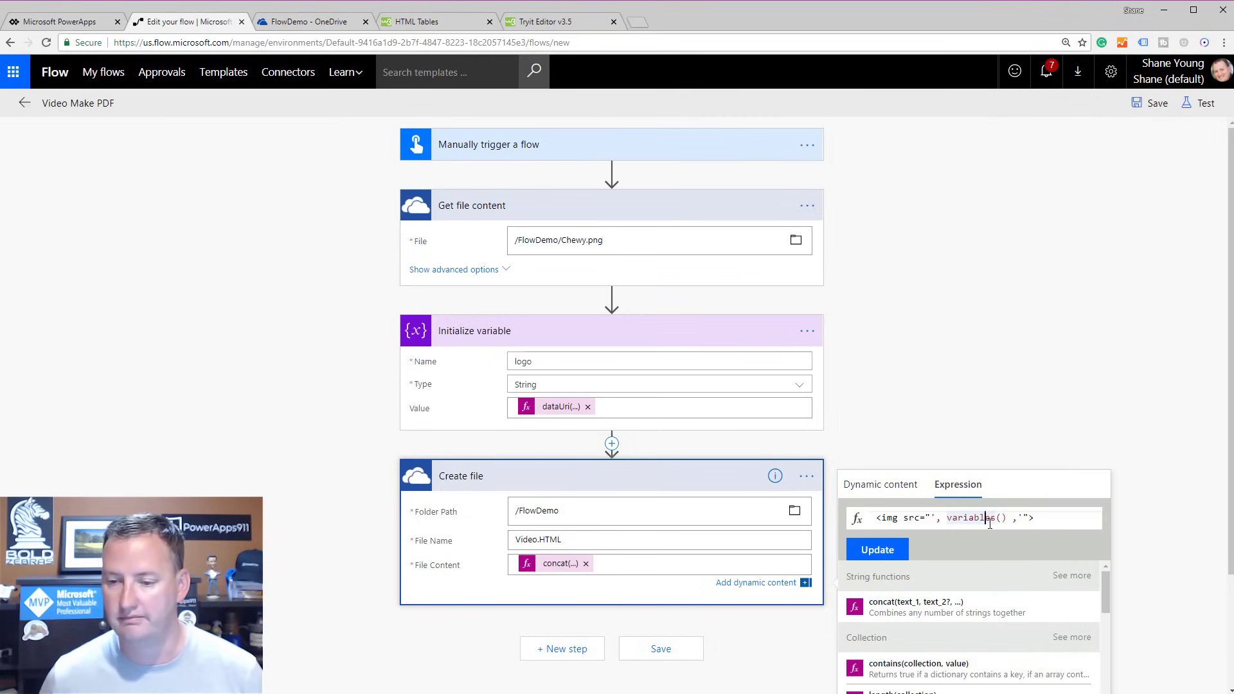
click(1003, 519)
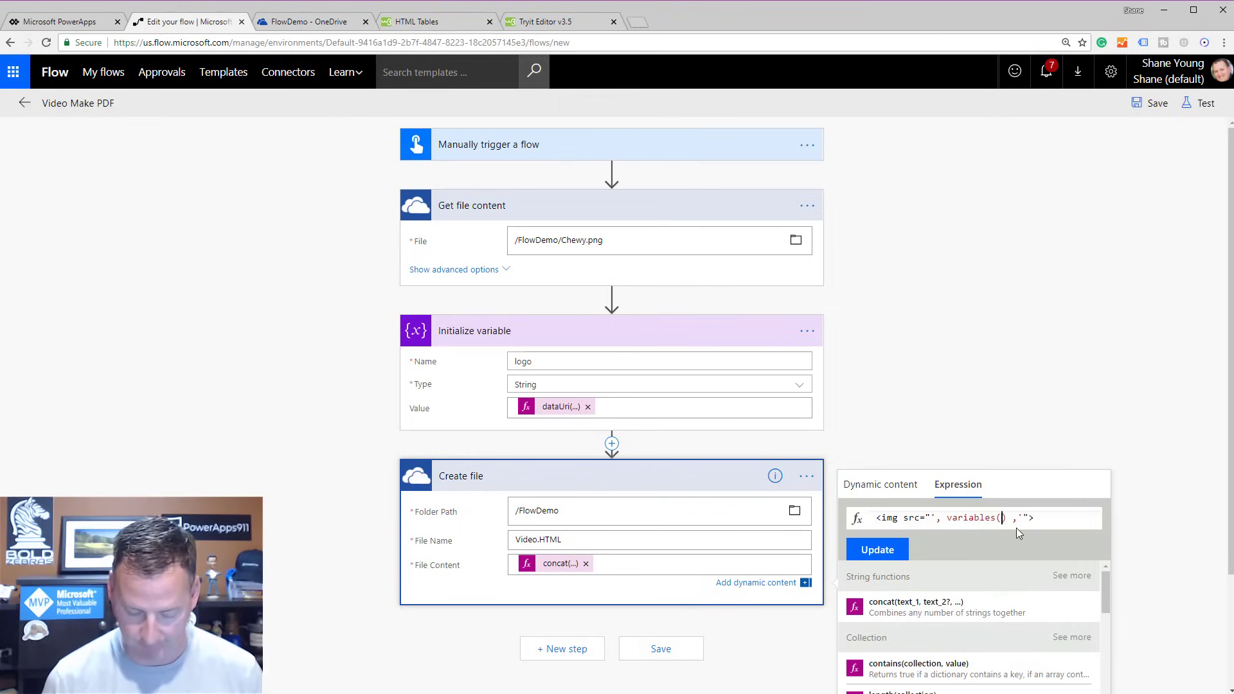
text('logo)
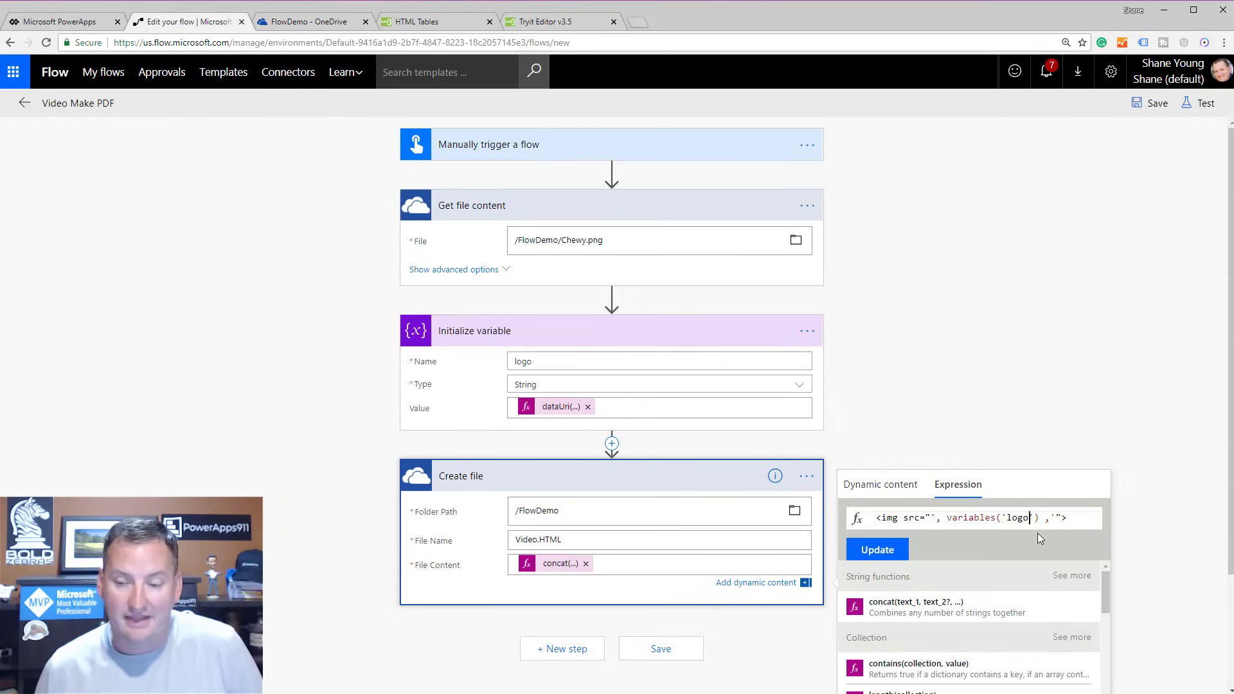
click(887, 550)
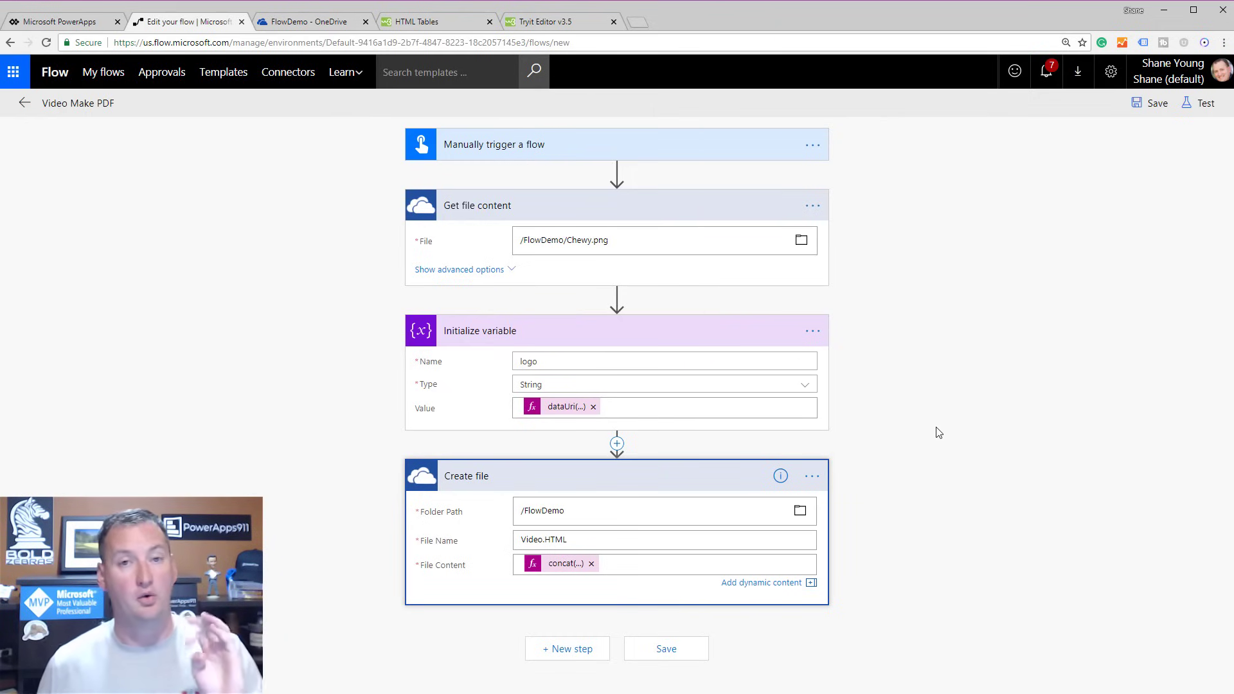
Save the flow and test it using data from the previous successful run.
click(669, 652)
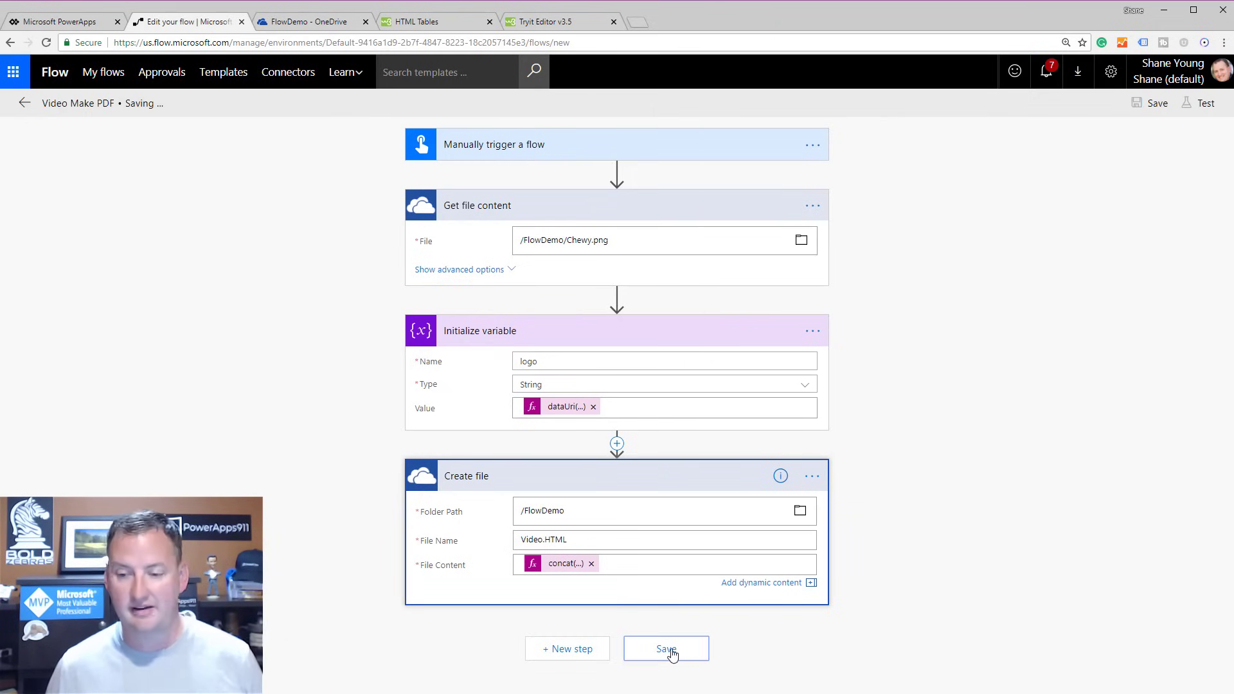
click(1205, 110)
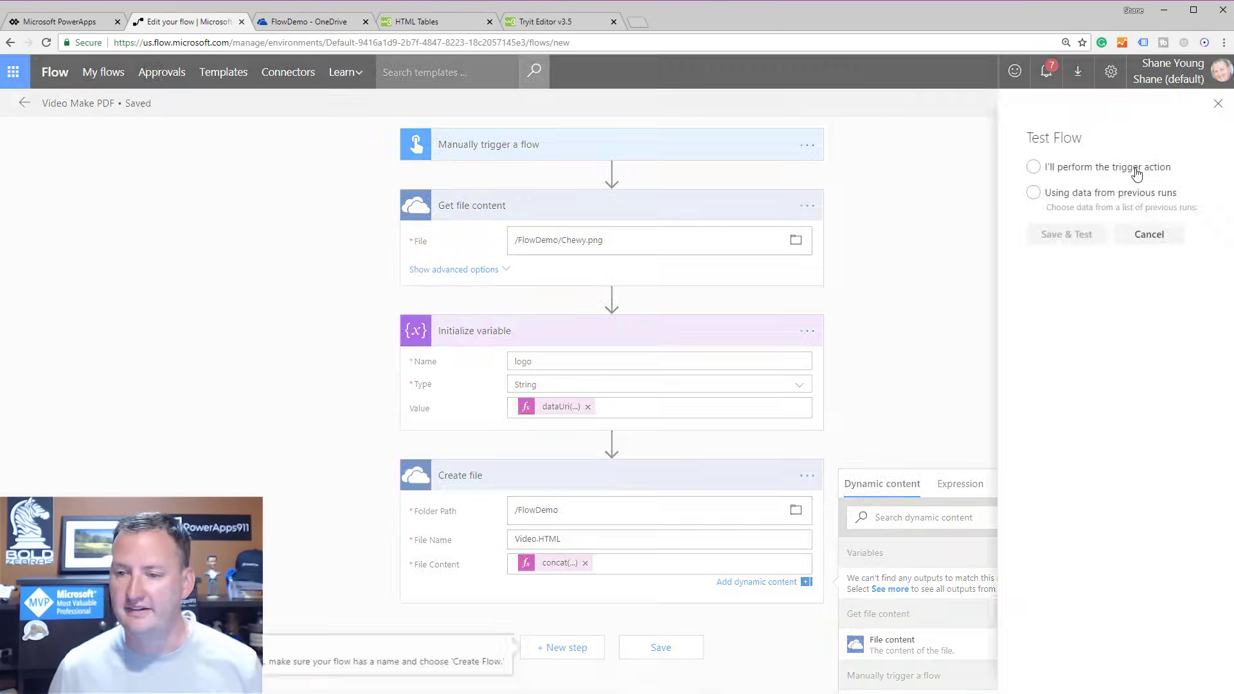
click(1033, 192)
click(1039, 235)
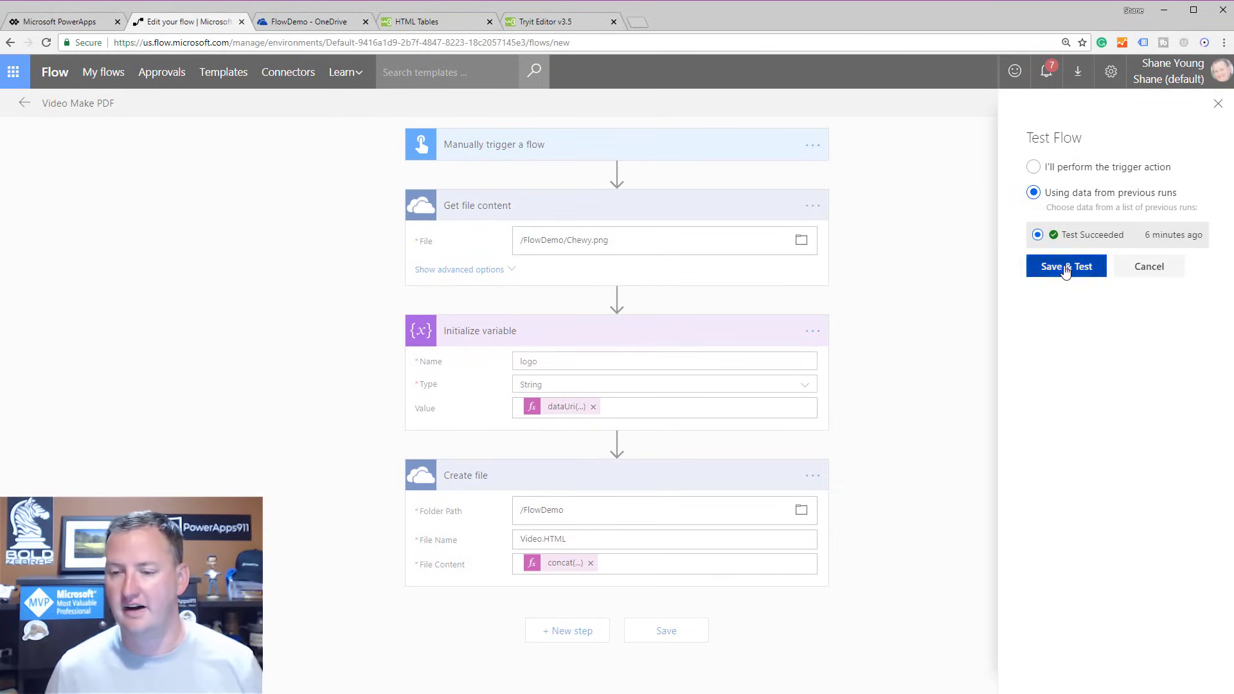
click(1065, 268)
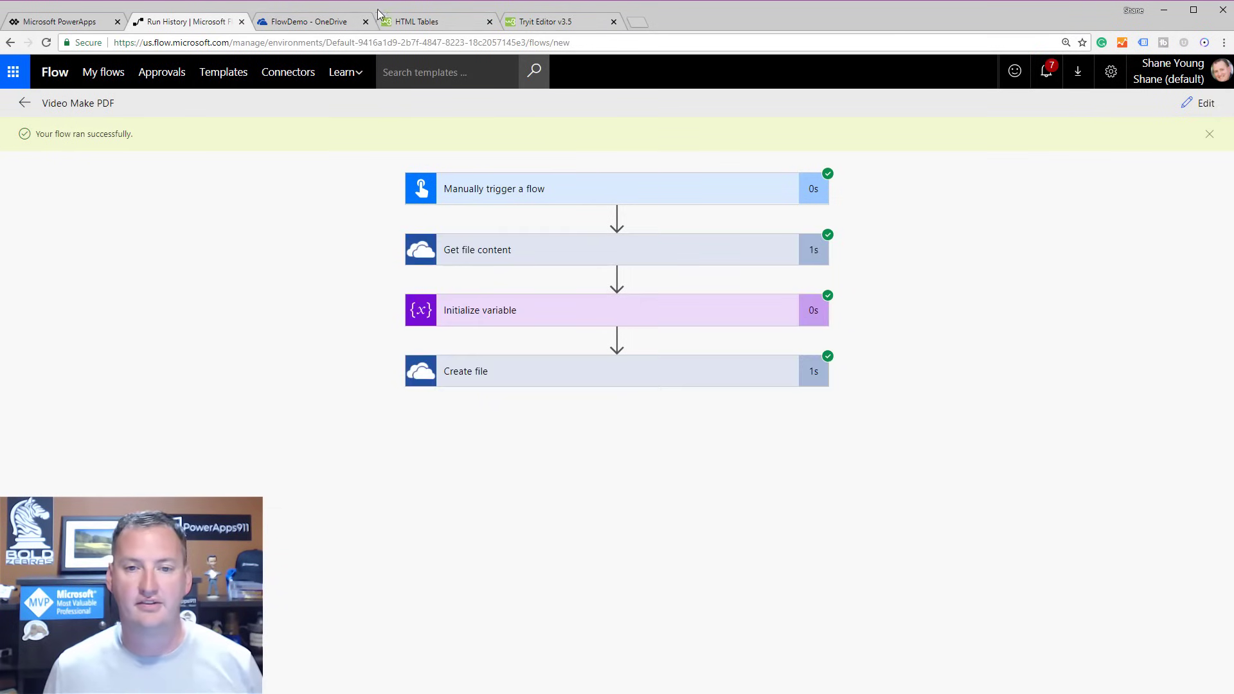
Switch to OneDrive, reload the FlowDemo folder, check the logo and table in Video.HTML, and close the preview.
click(314, 27)
click(46, 43)
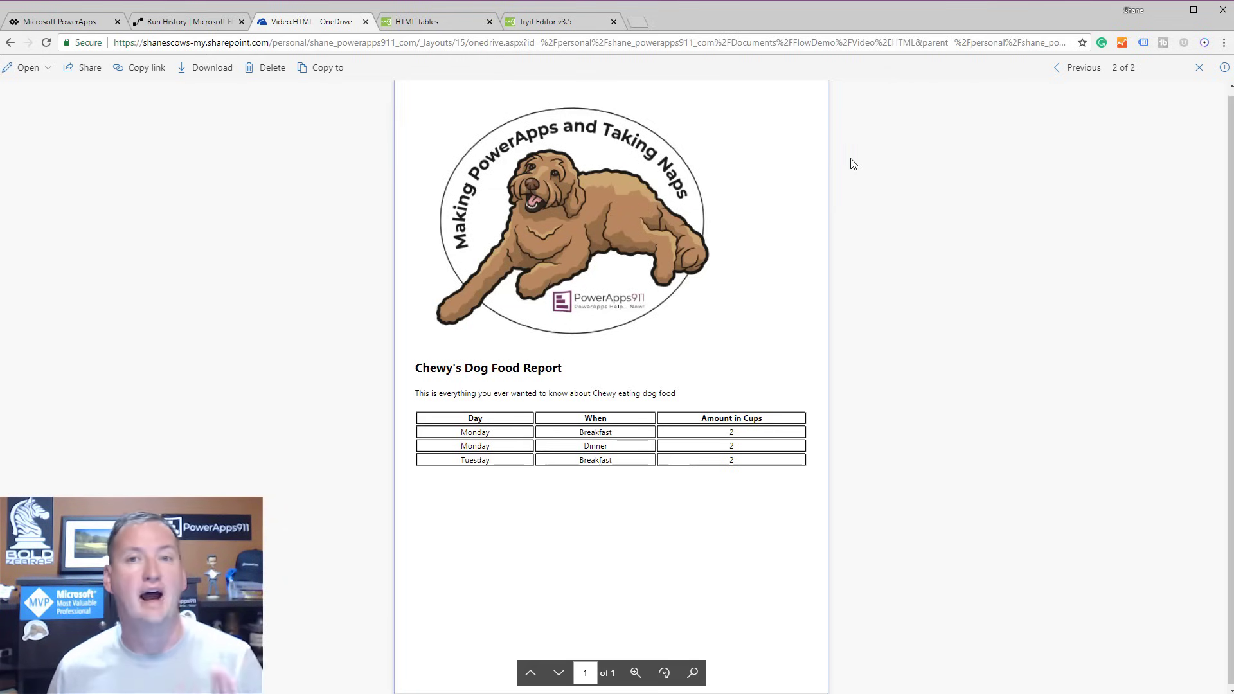
click(1200, 70)
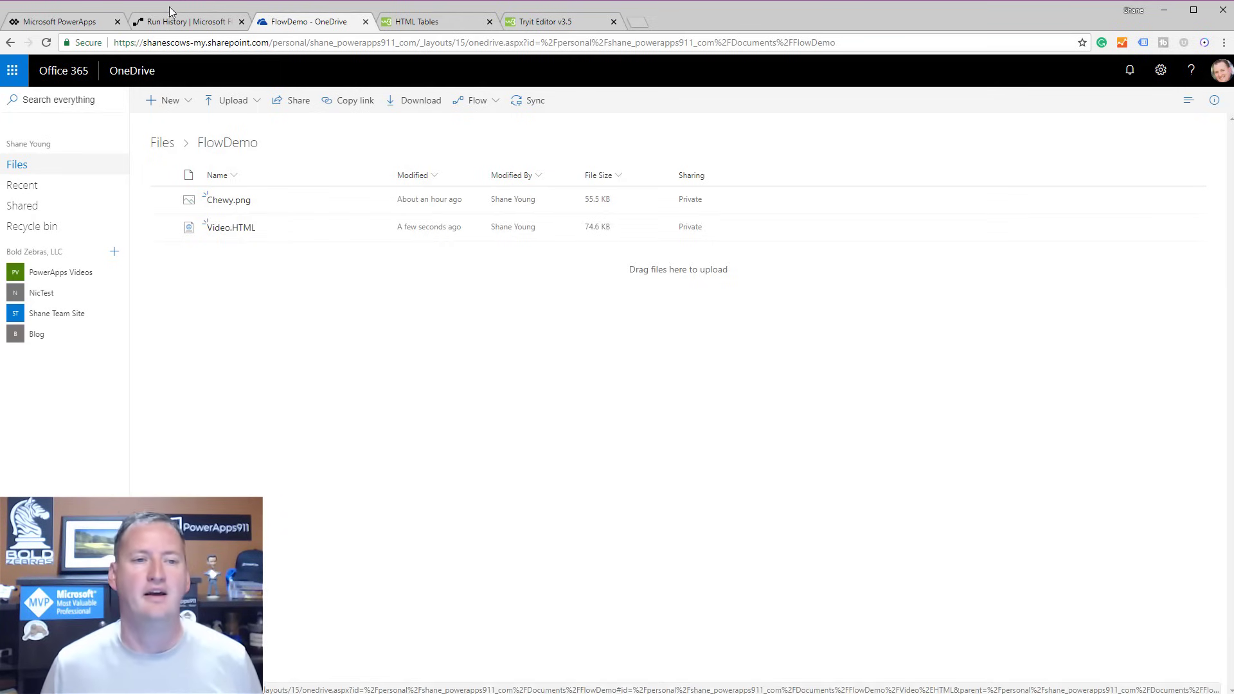
Return to editing the flow and add a OneDrive for Business "Convert file using path" action after Create file.
click(185, 22)
click(1199, 103)
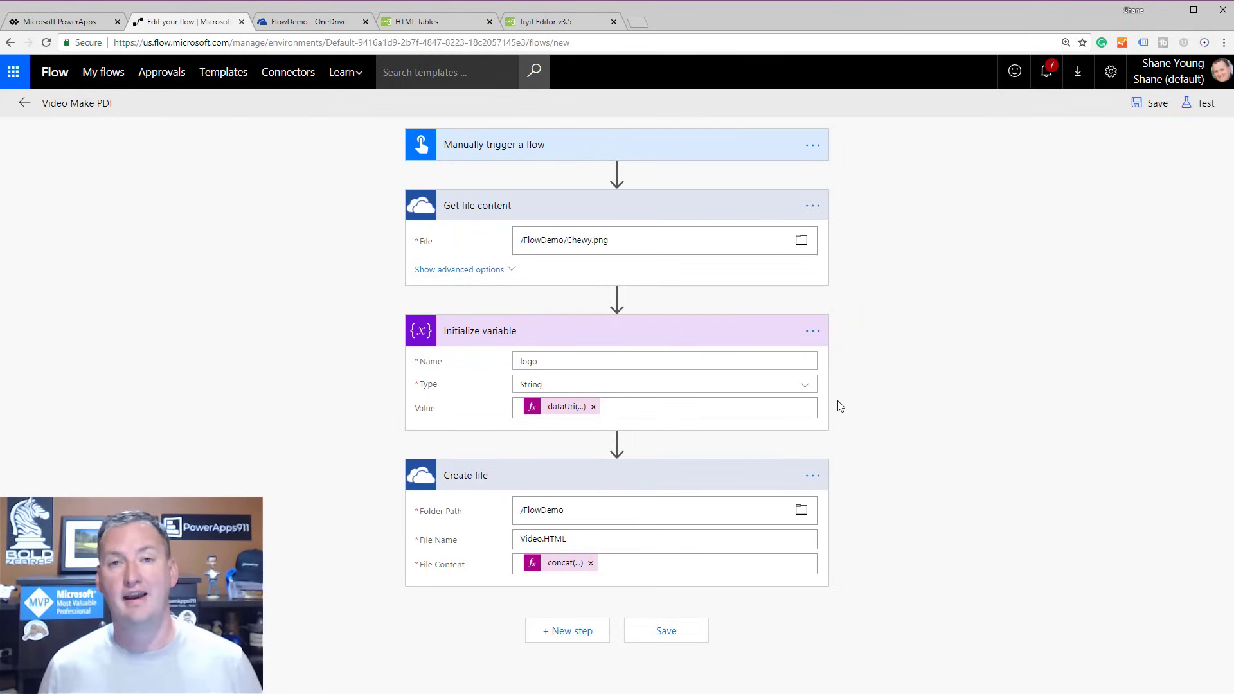
click(558, 635)
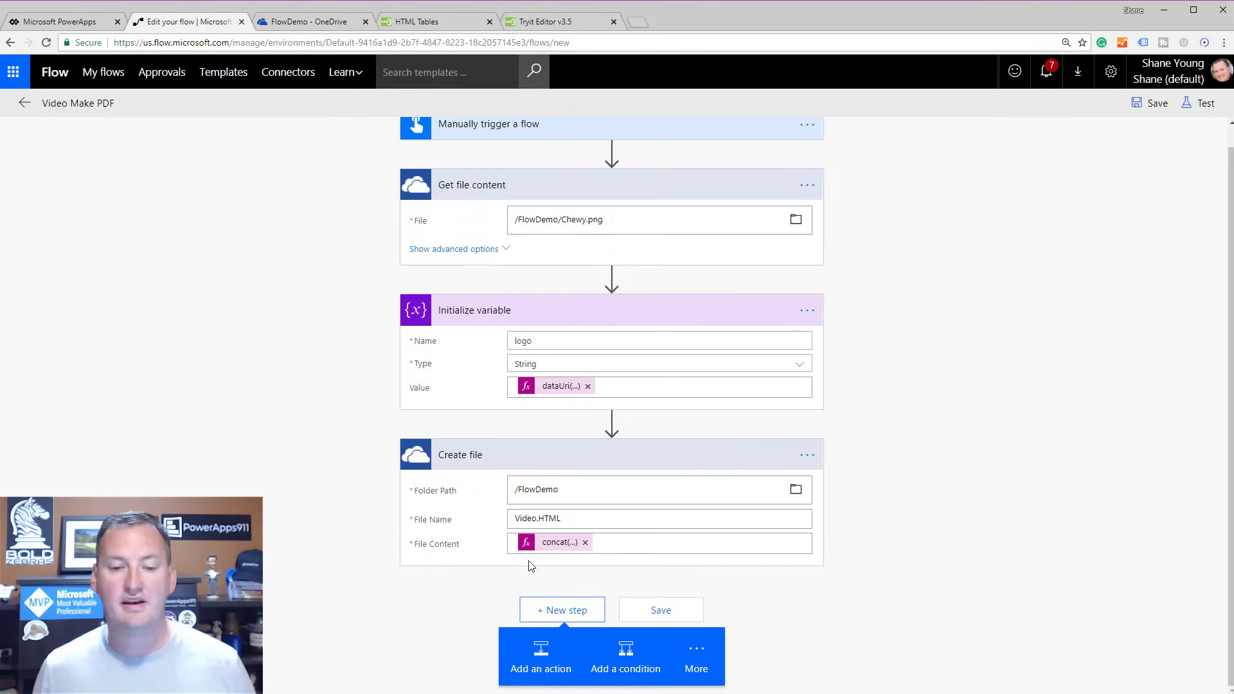
click(541, 652)
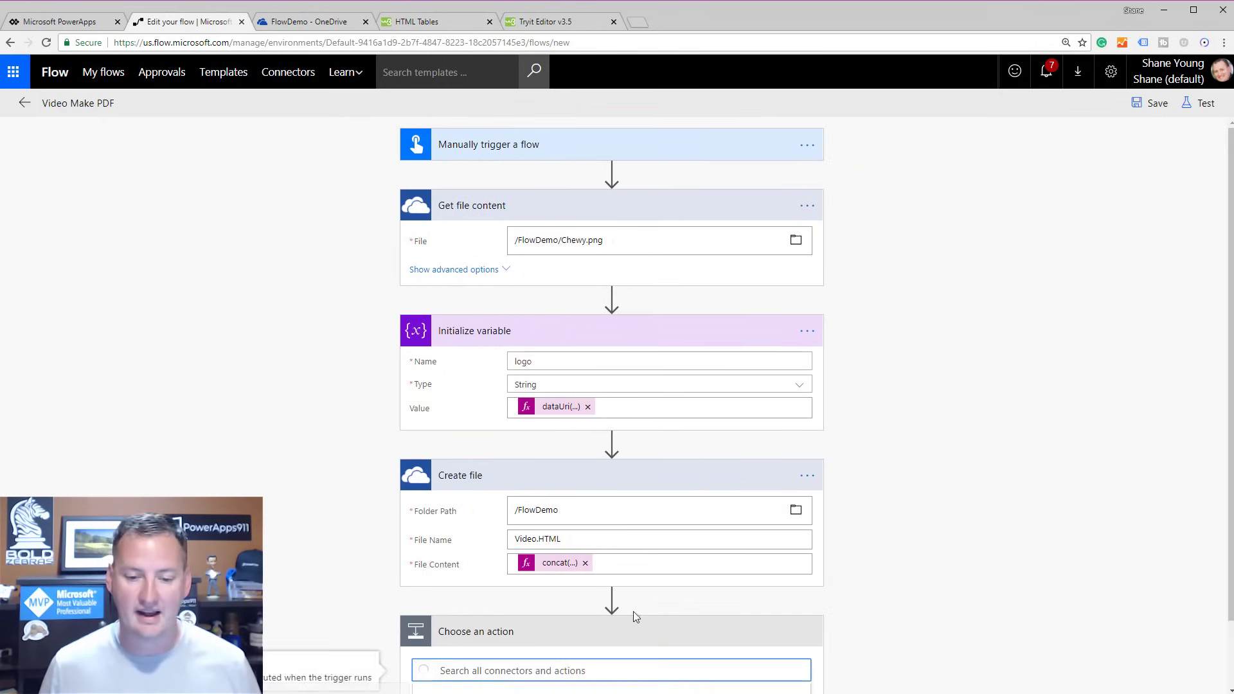
click(490, 655)
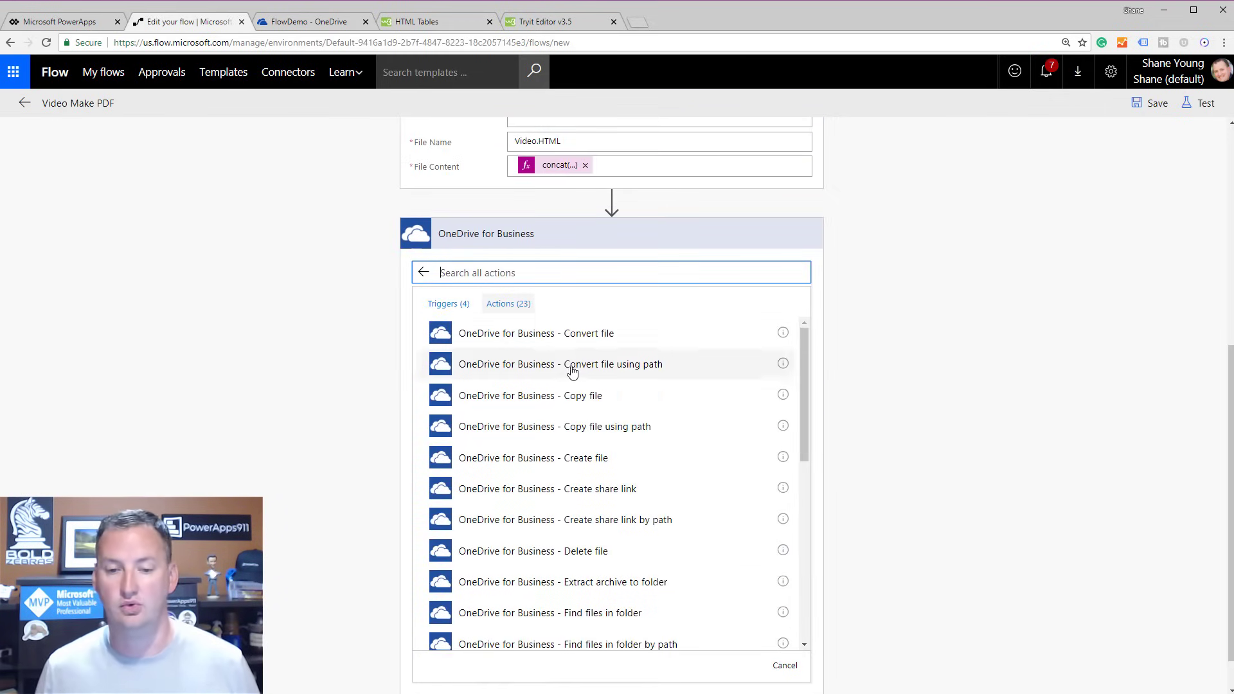
click(576, 366)
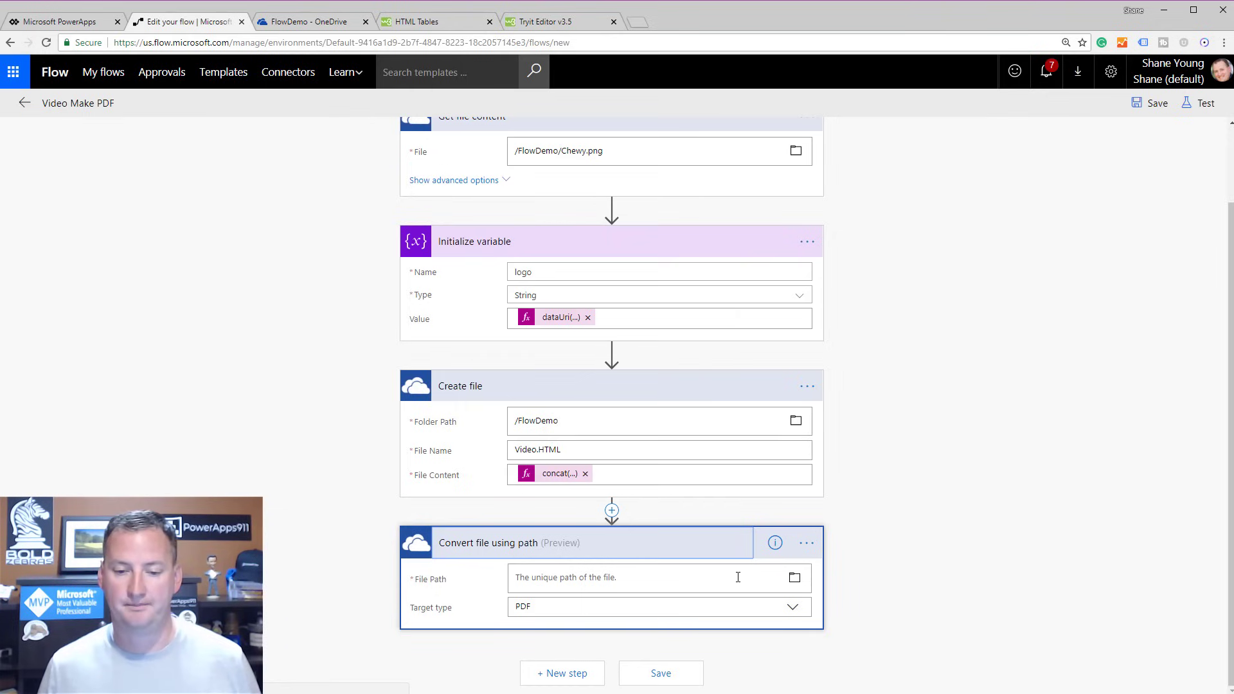
Set the convert action's File Path to the Path output of Create file and keep PDF as the target type.
click(795, 578)
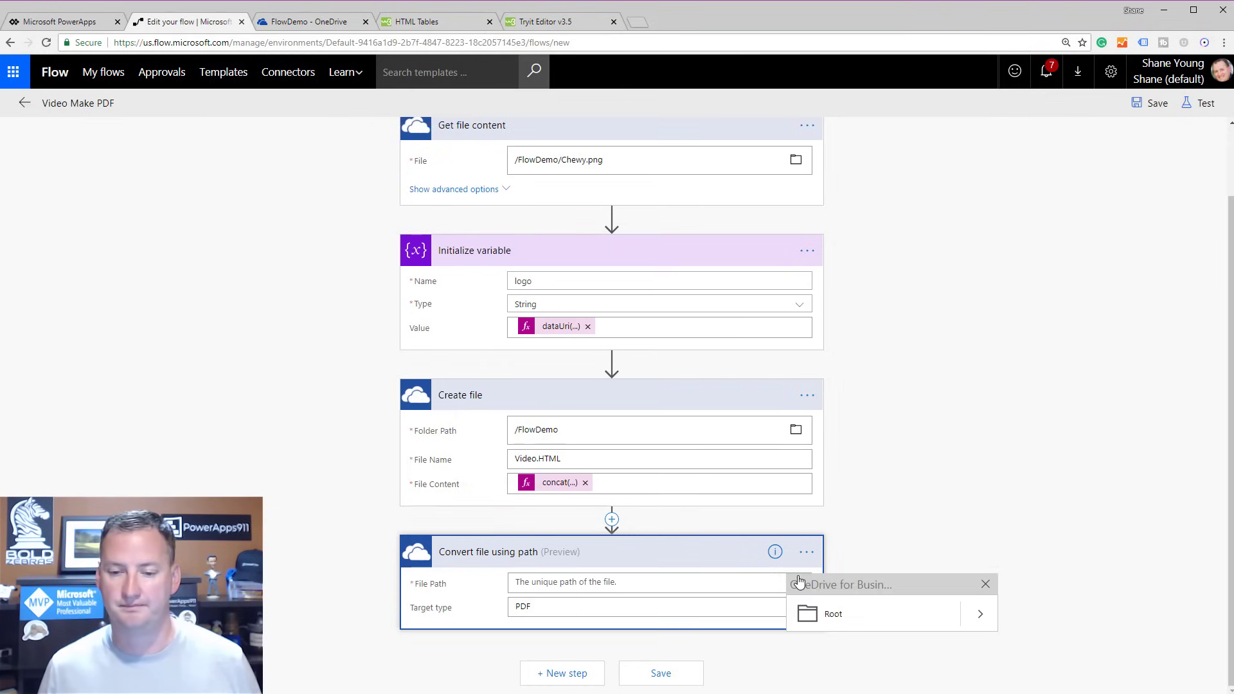
click(697, 584)
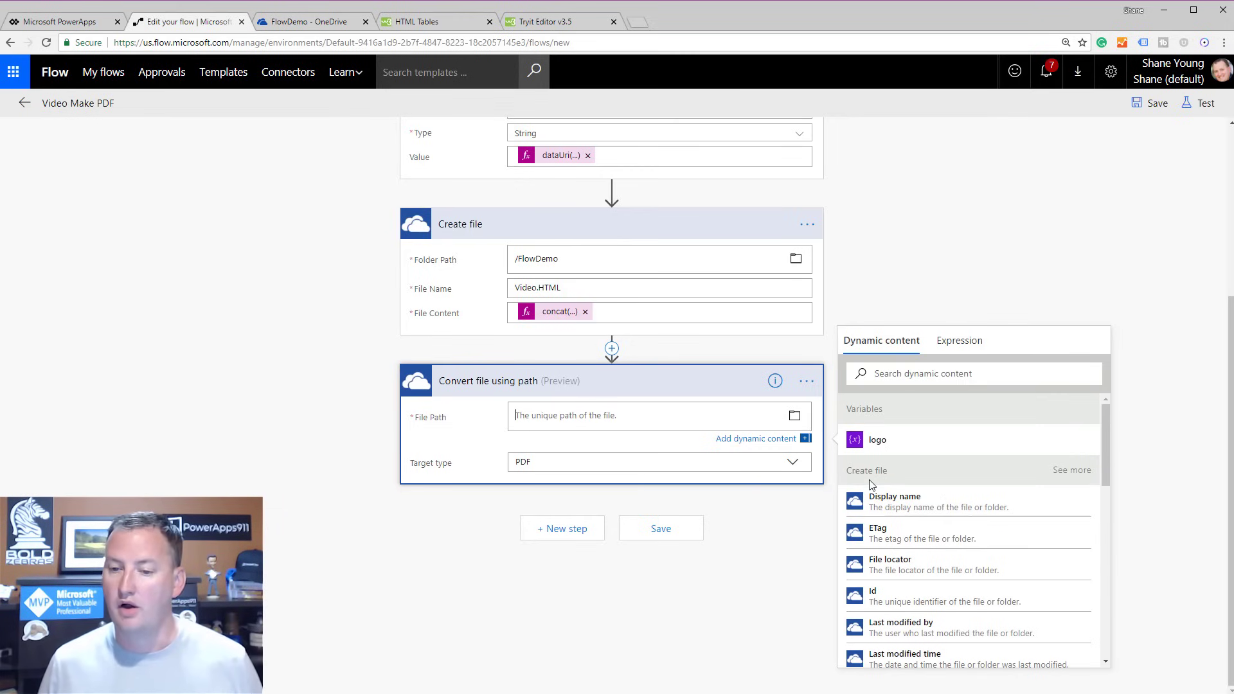
scroll(912, 565, down, 2)
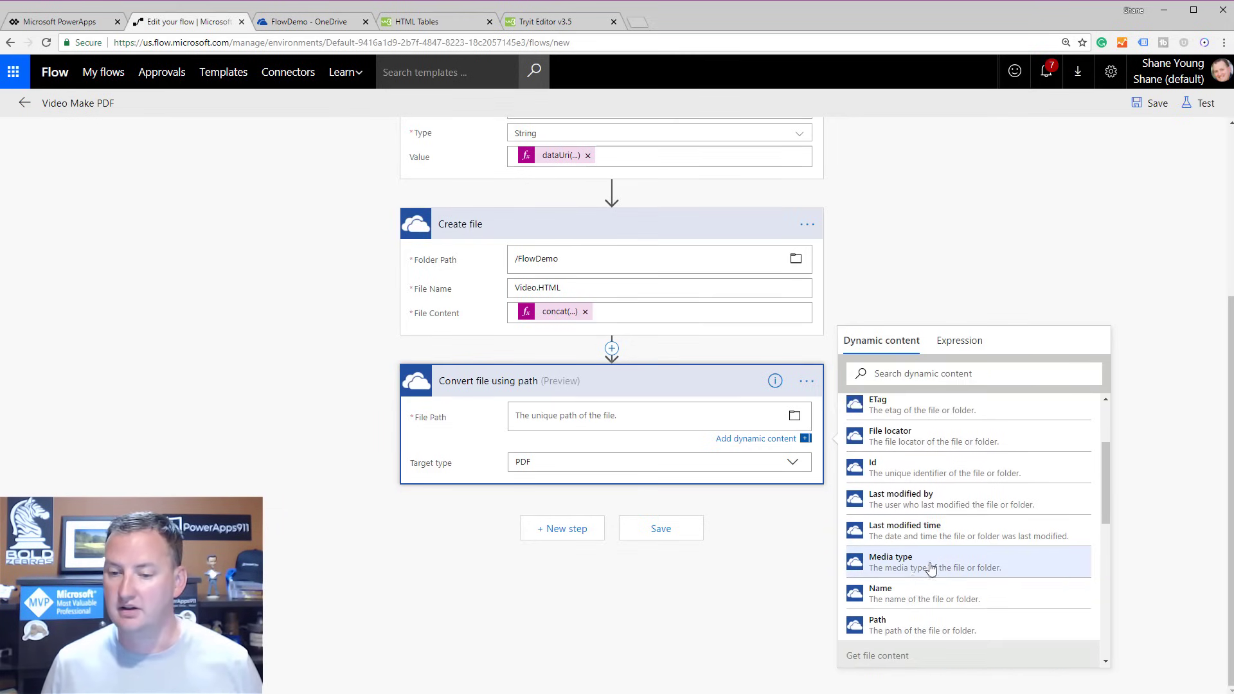
click(896, 629)
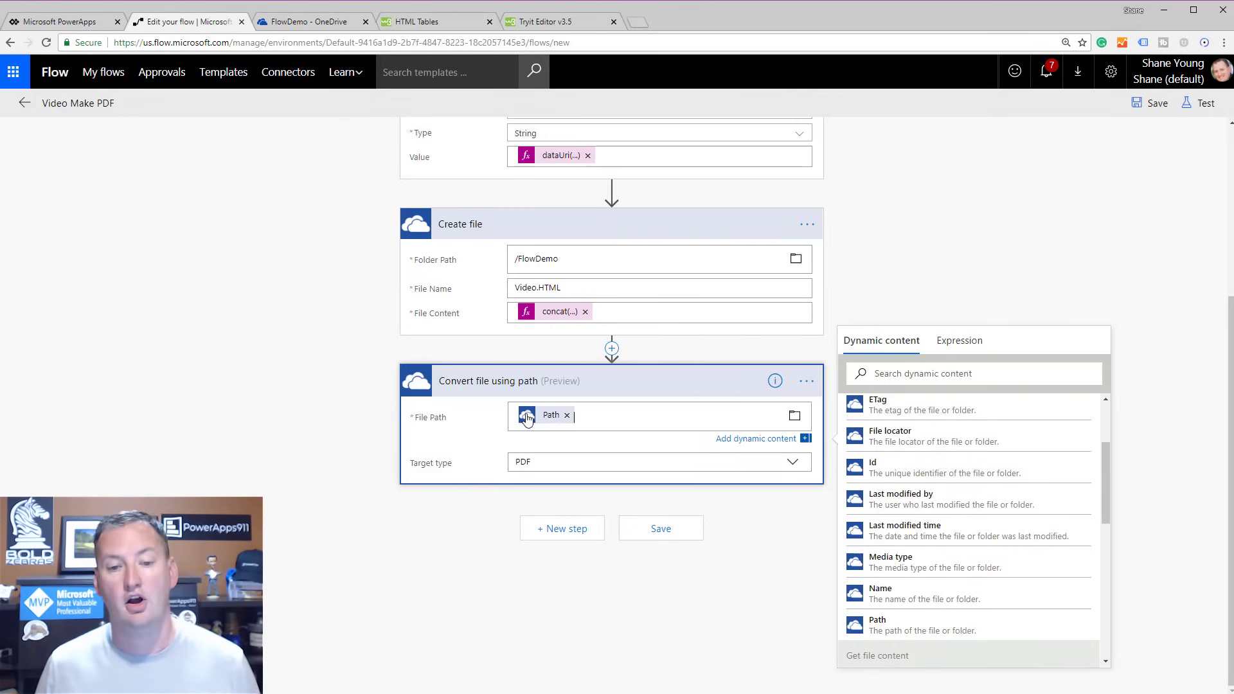
click(795, 467)
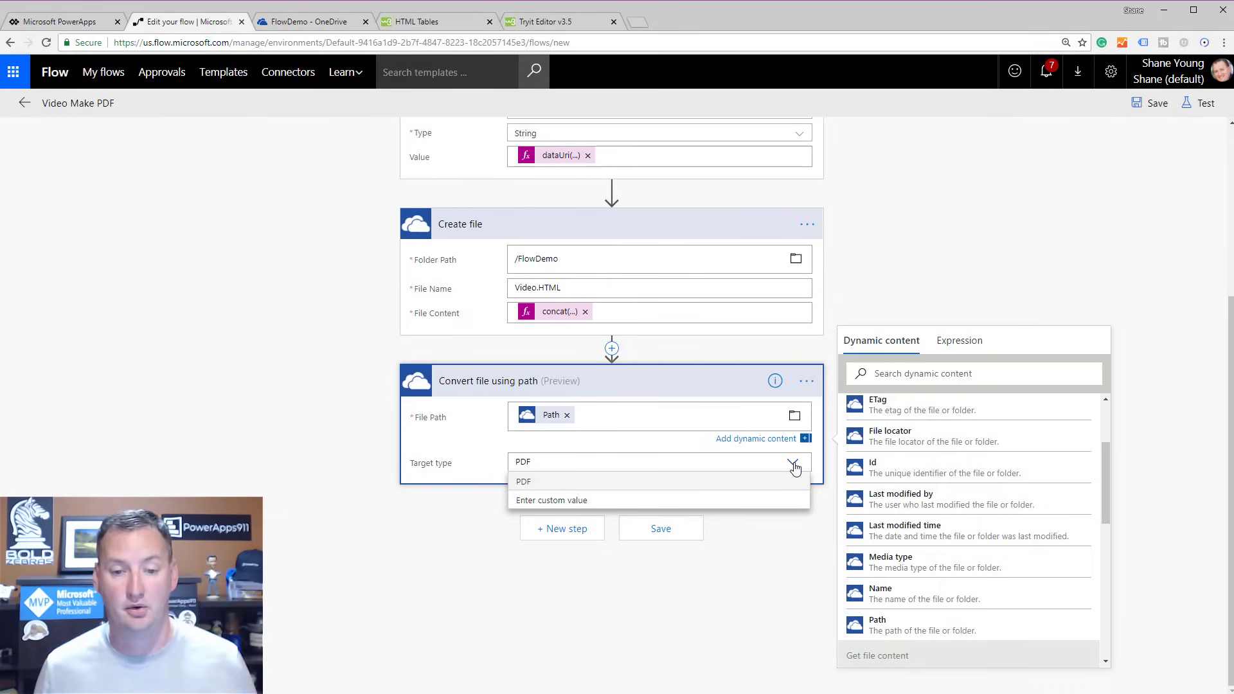
click(795, 470)
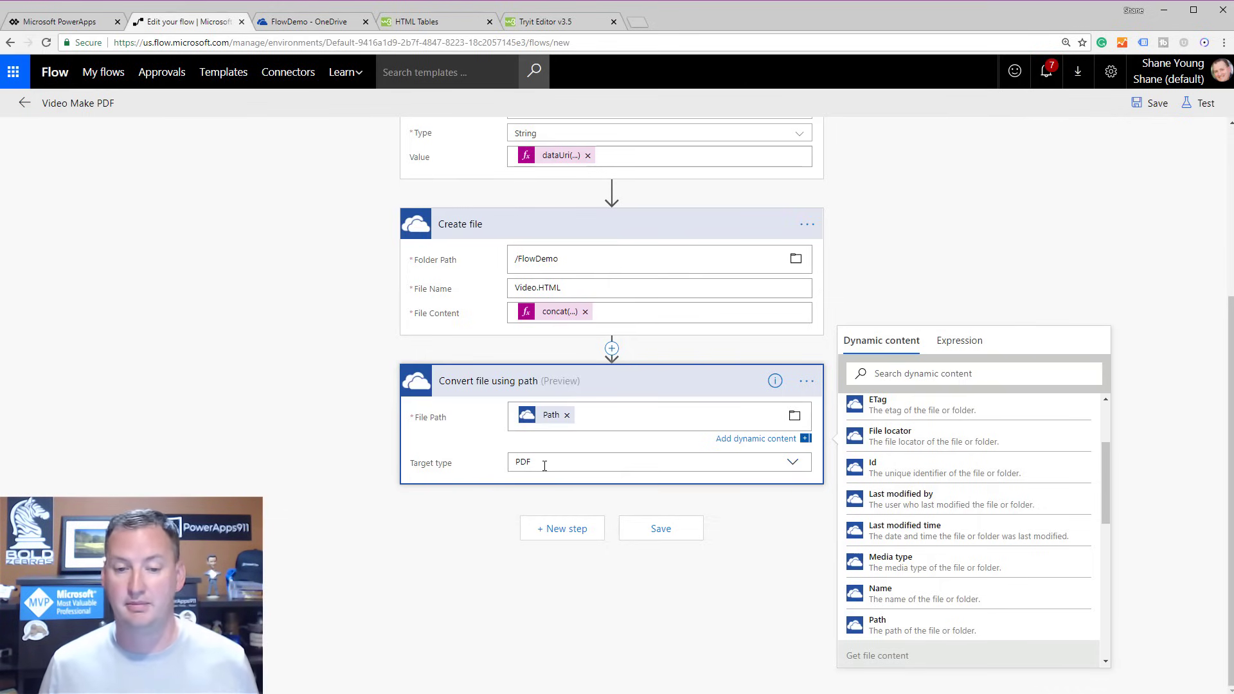
Add a OneDrive for Business "Create file" action after Convert file using path.
click(565, 536)
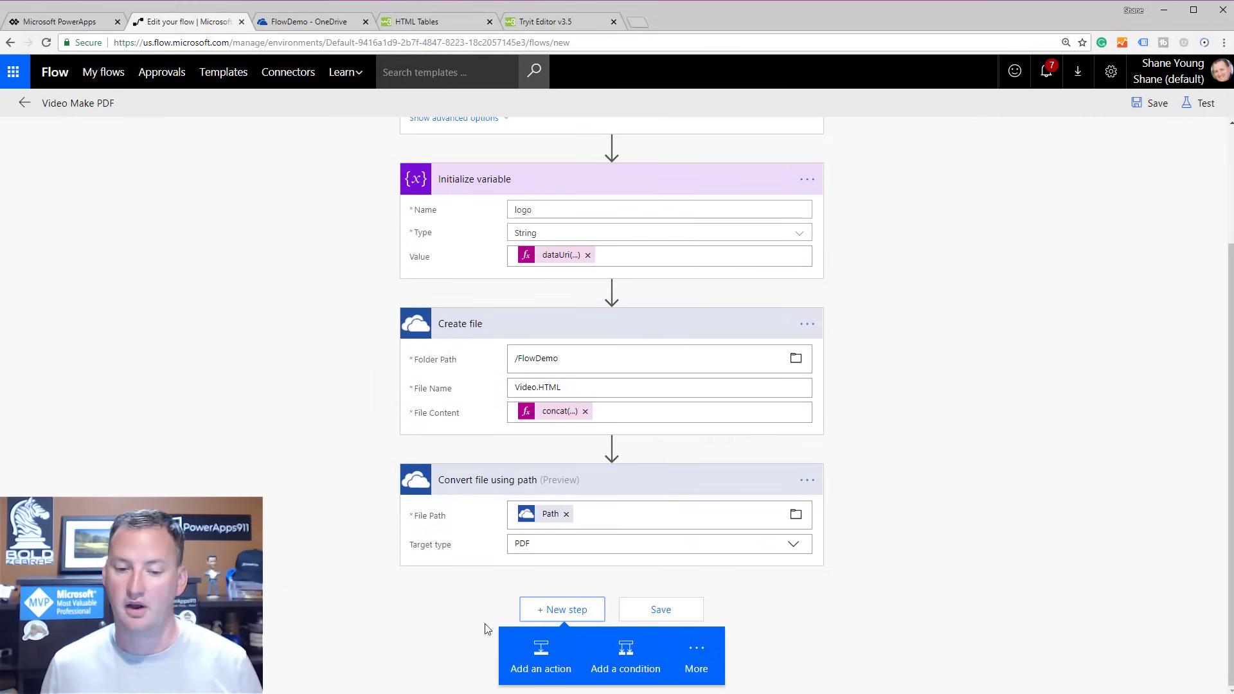
click(547, 659)
text(one)
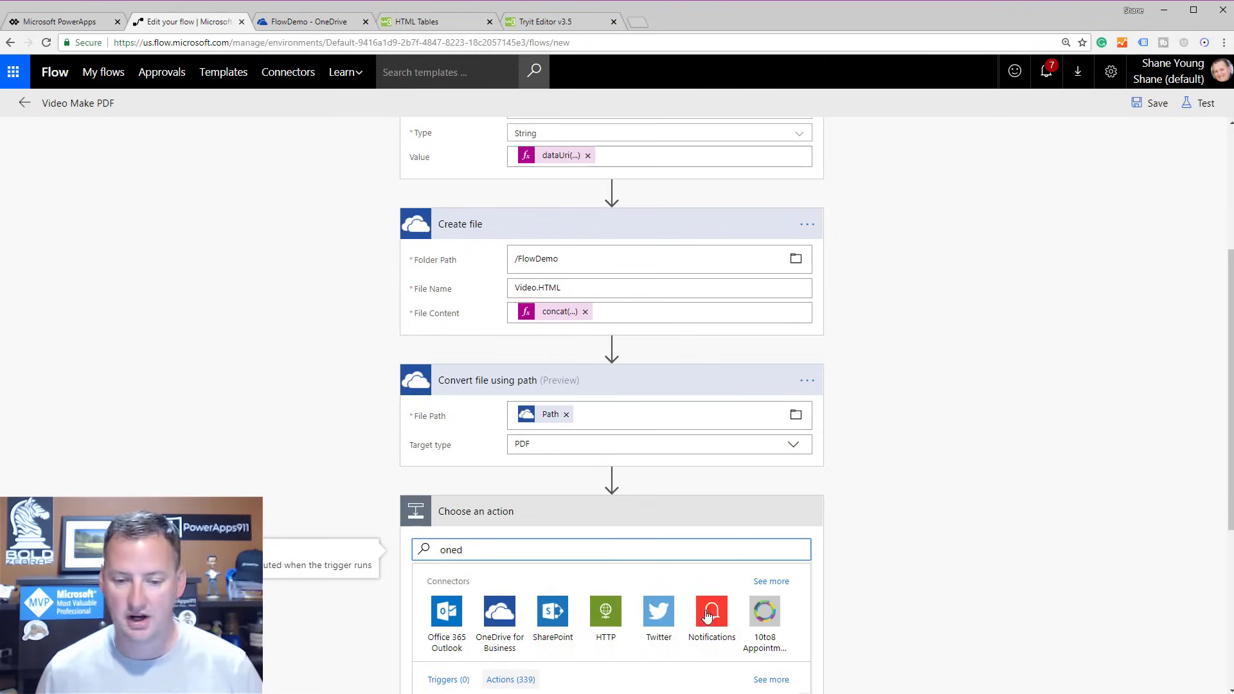
text(d)
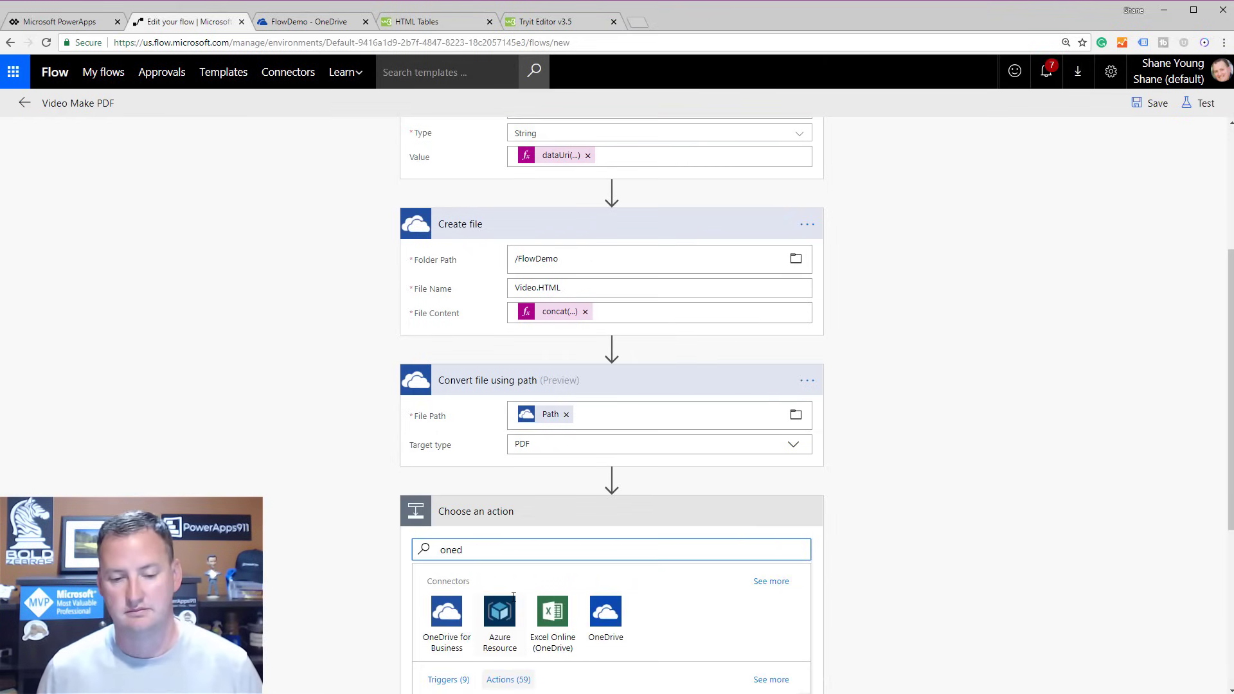
click(446, 609)
scroll(1204, 568, down, 4)
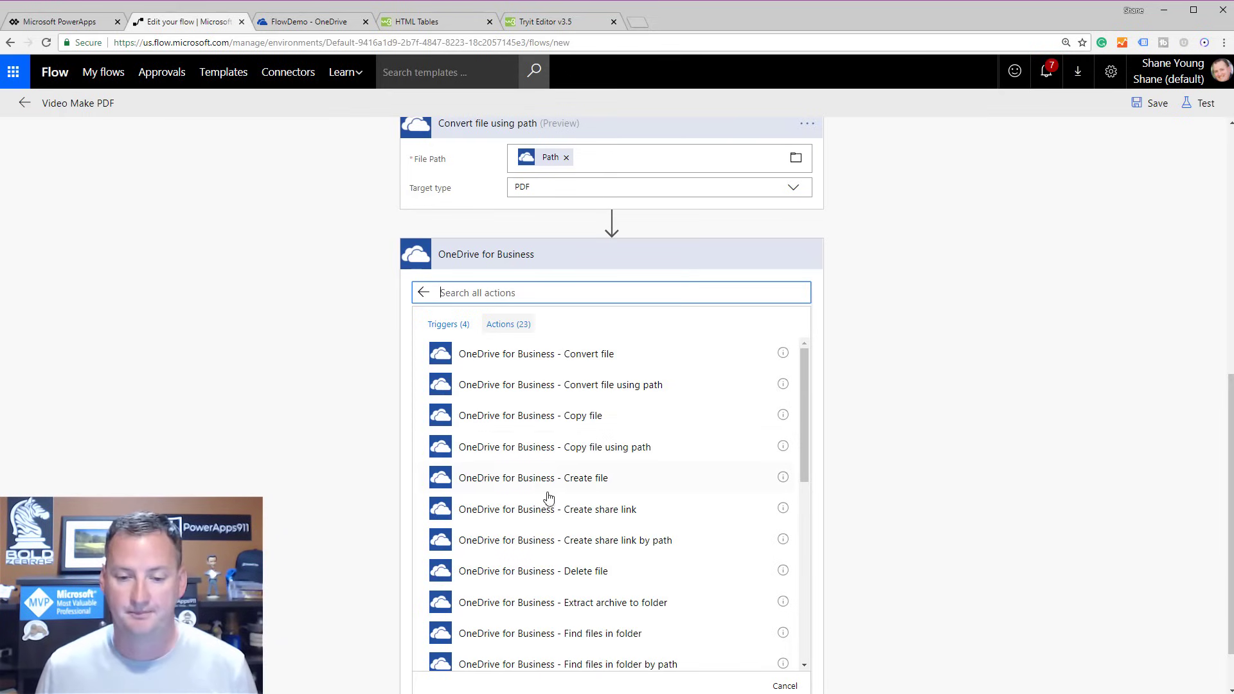
click(581, 482)
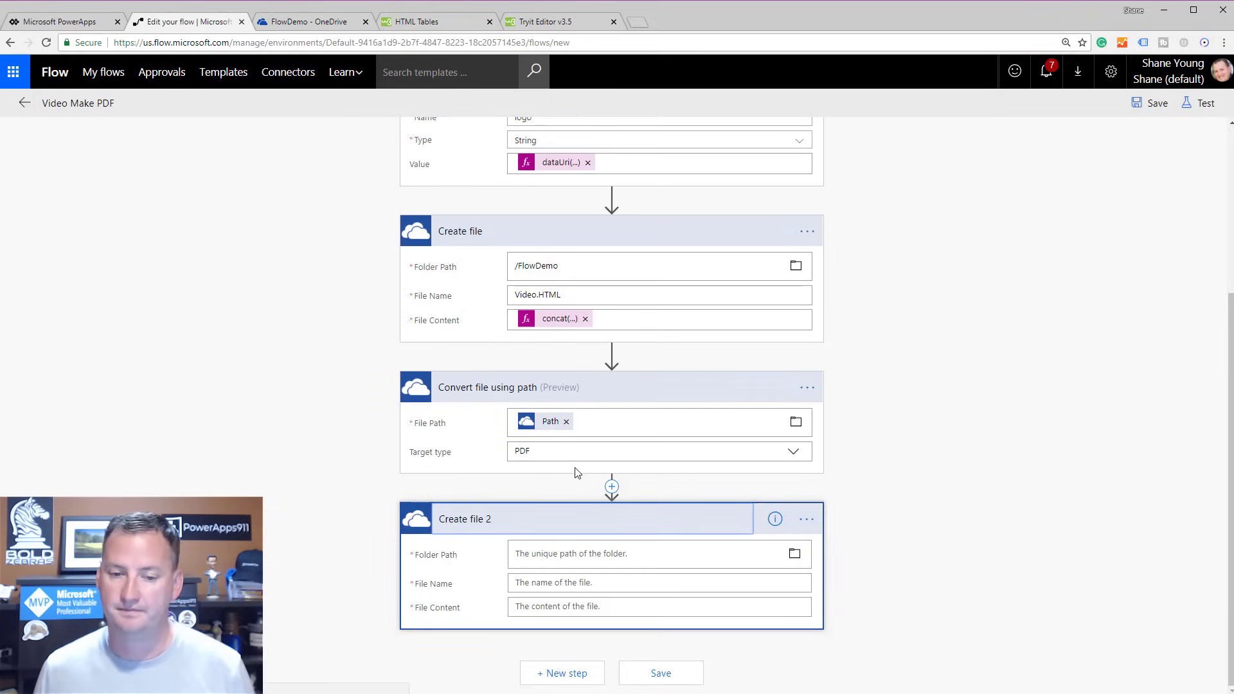
Choose the FlowDemo folder under Root as the Folder Path of Create file 2.
click(794, 554)
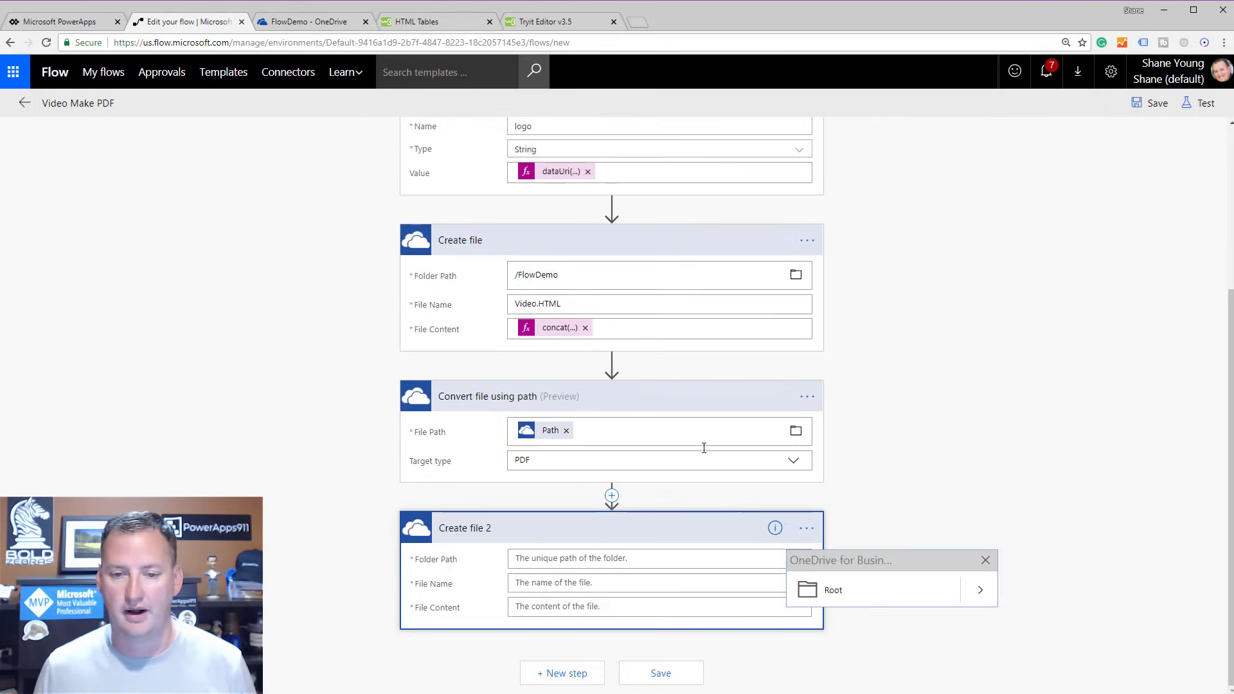
click(979, 589)
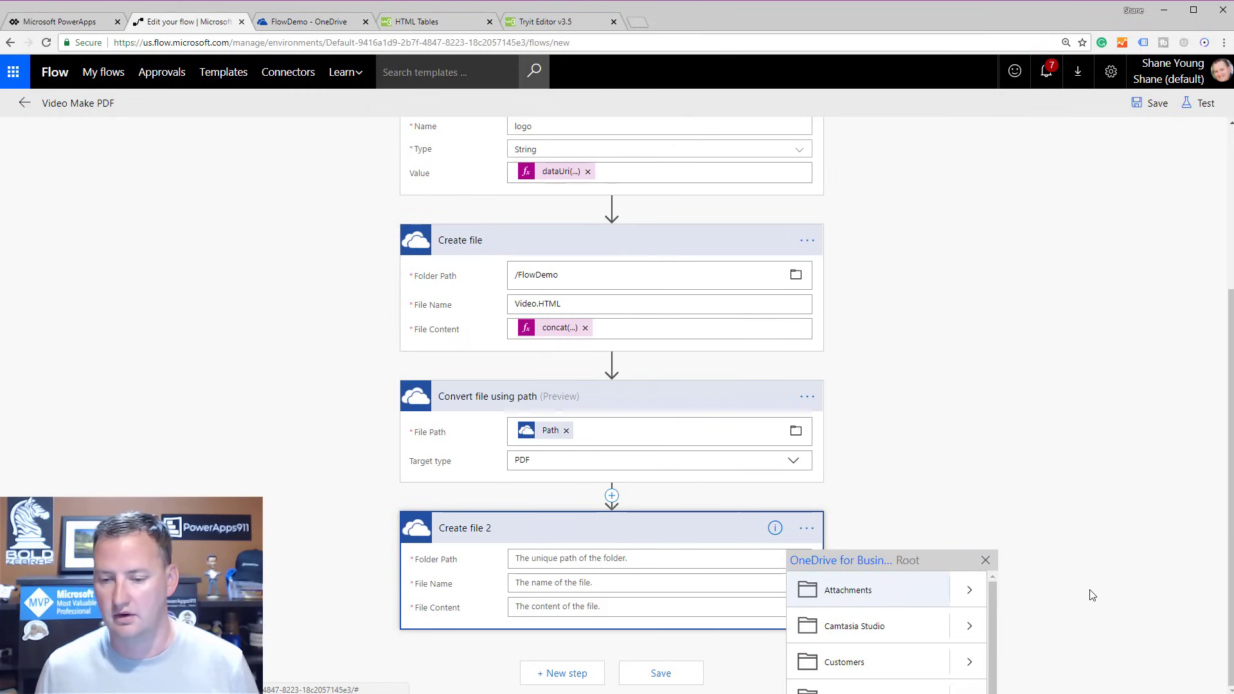
scroll(897, 626, down, 2)
scroll(894, 627, down, 1)
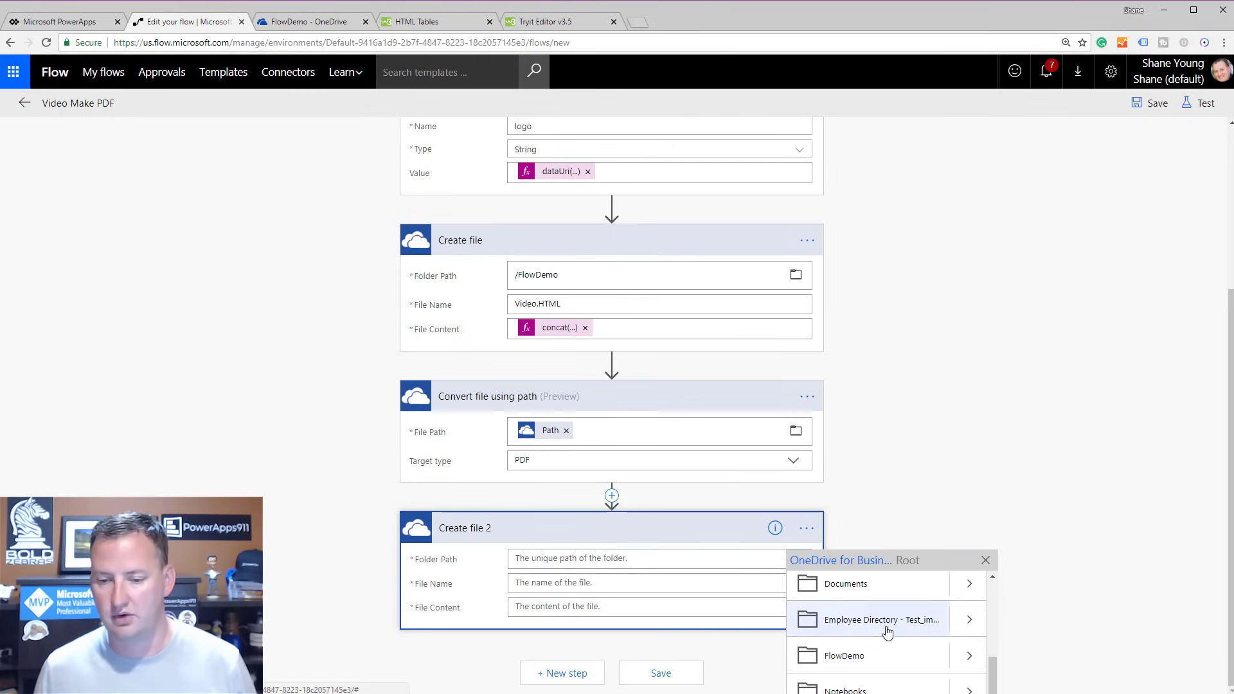
click(846, 655)
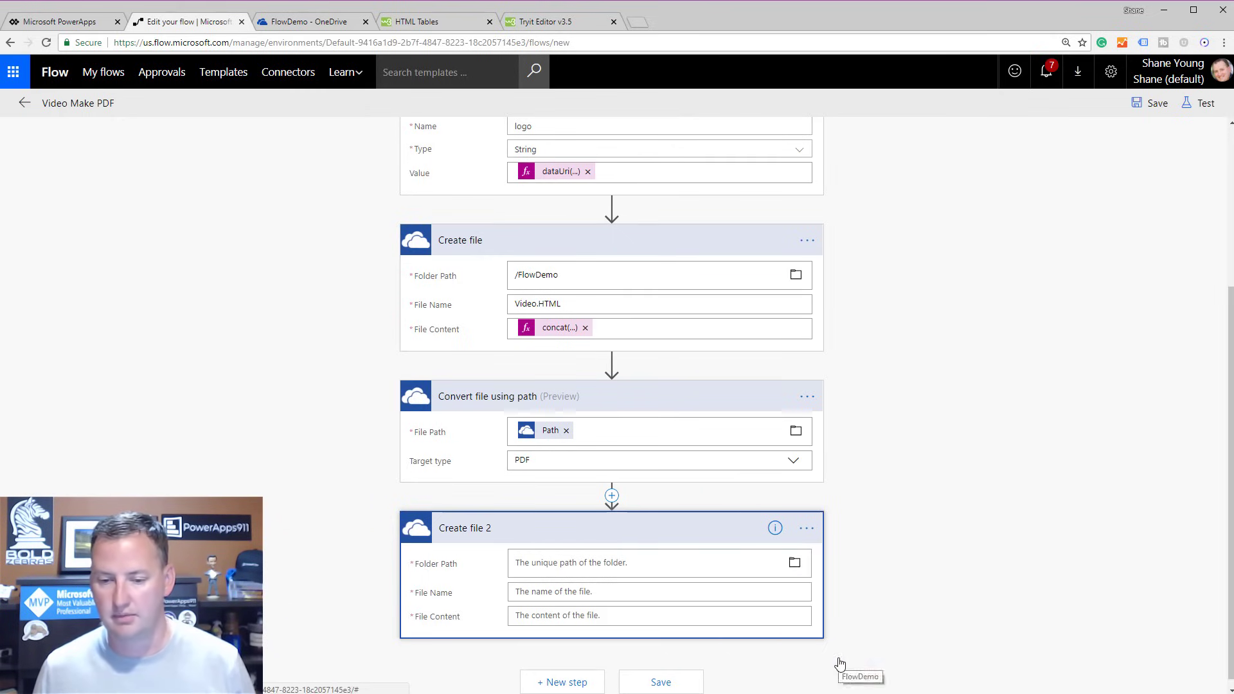
Name the new file ChewyMadeThis.PDF and set its File Content to the File content output of Convert file using path.
click(606, 589)
text(ChewyMadeThis.PDF)
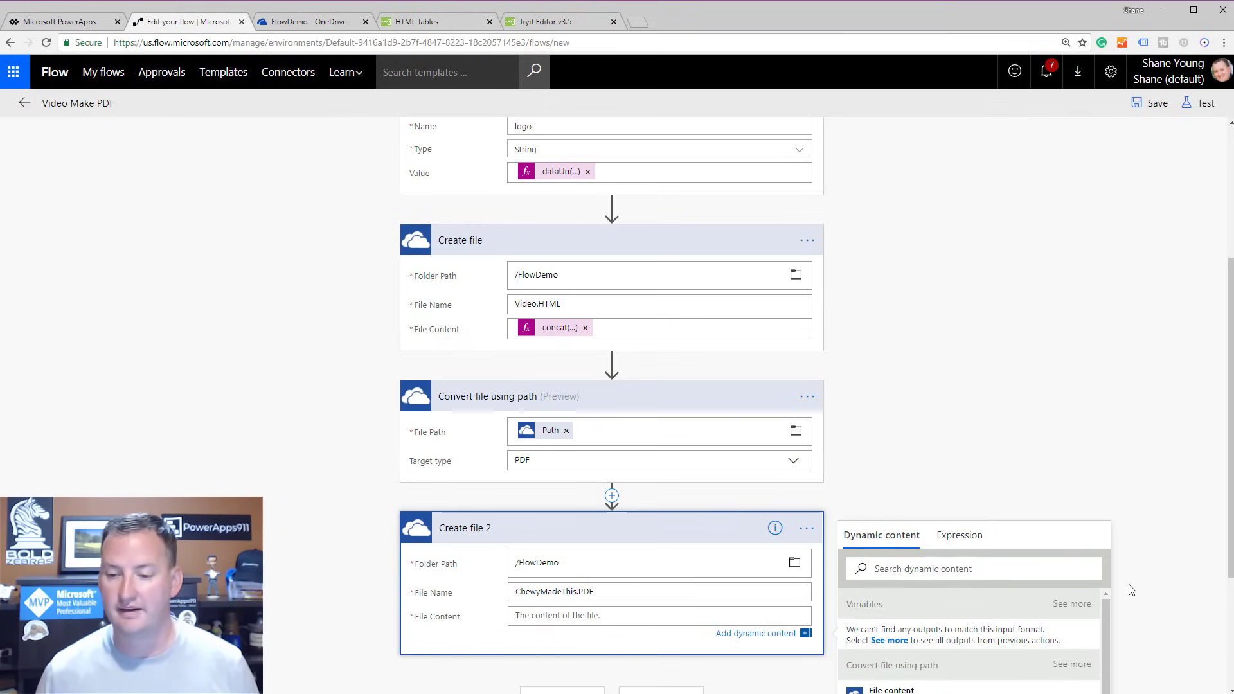
scroll(1189, 581, down, 3)
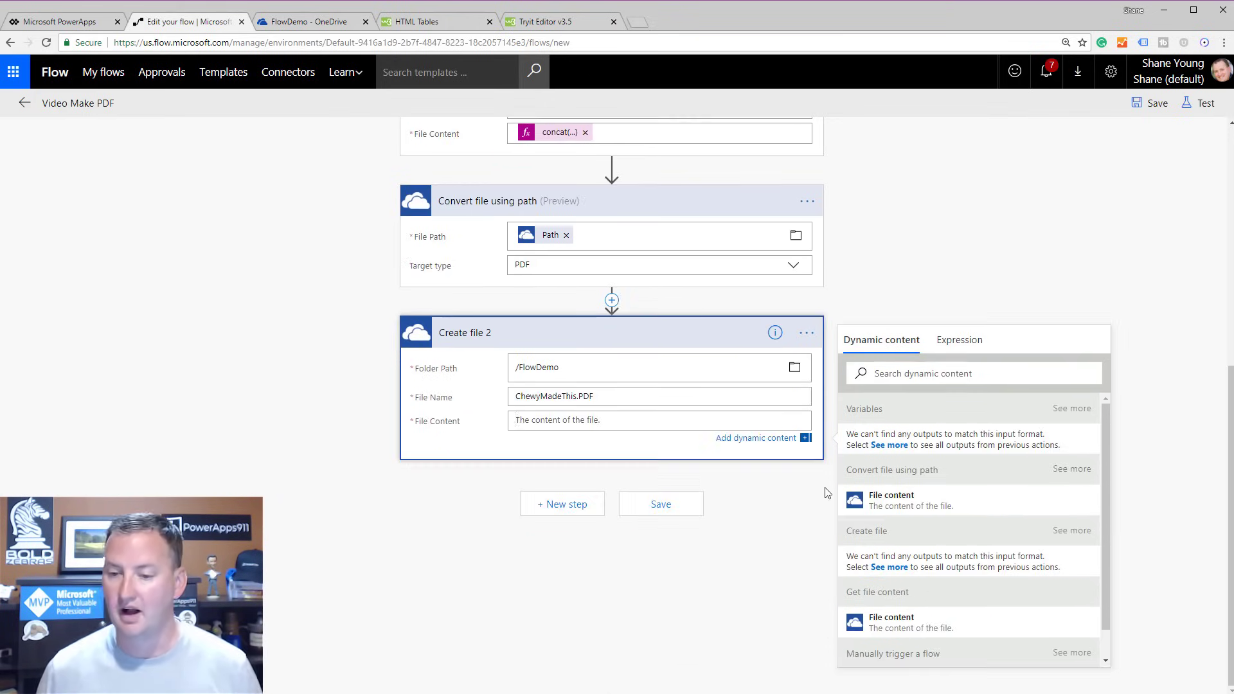
click(888, 507)
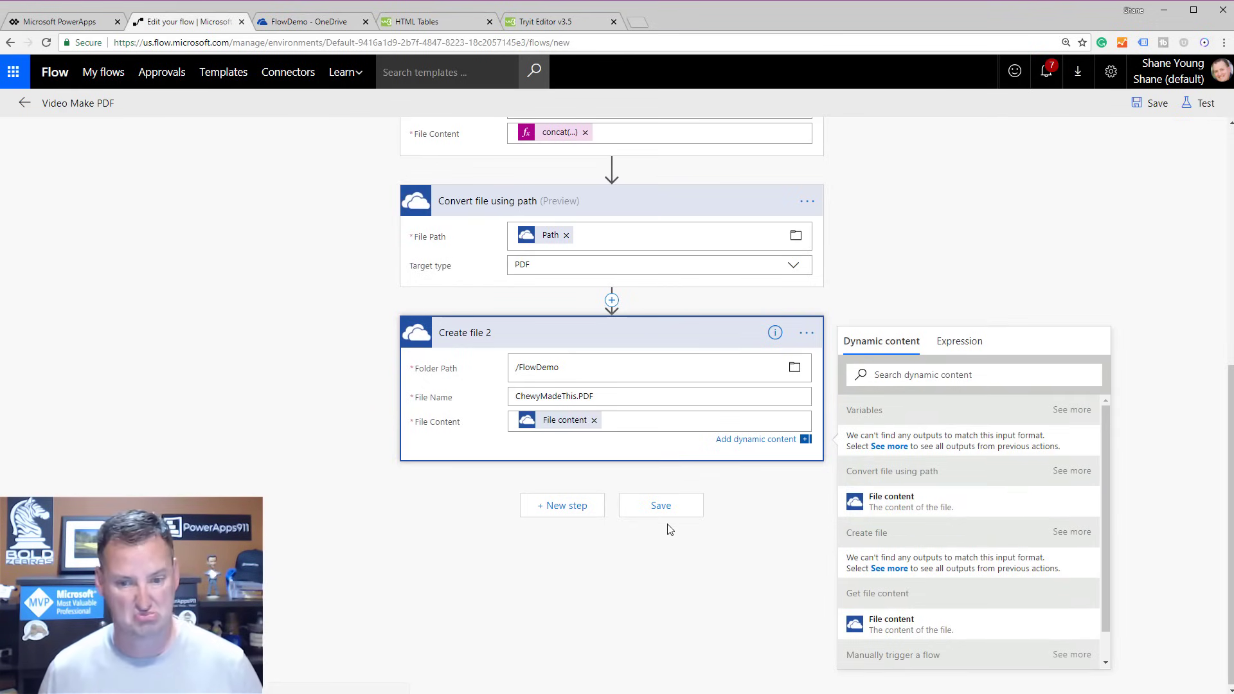
Save the flow and test it with data from the earliest listed previous run.
click(662, 507)
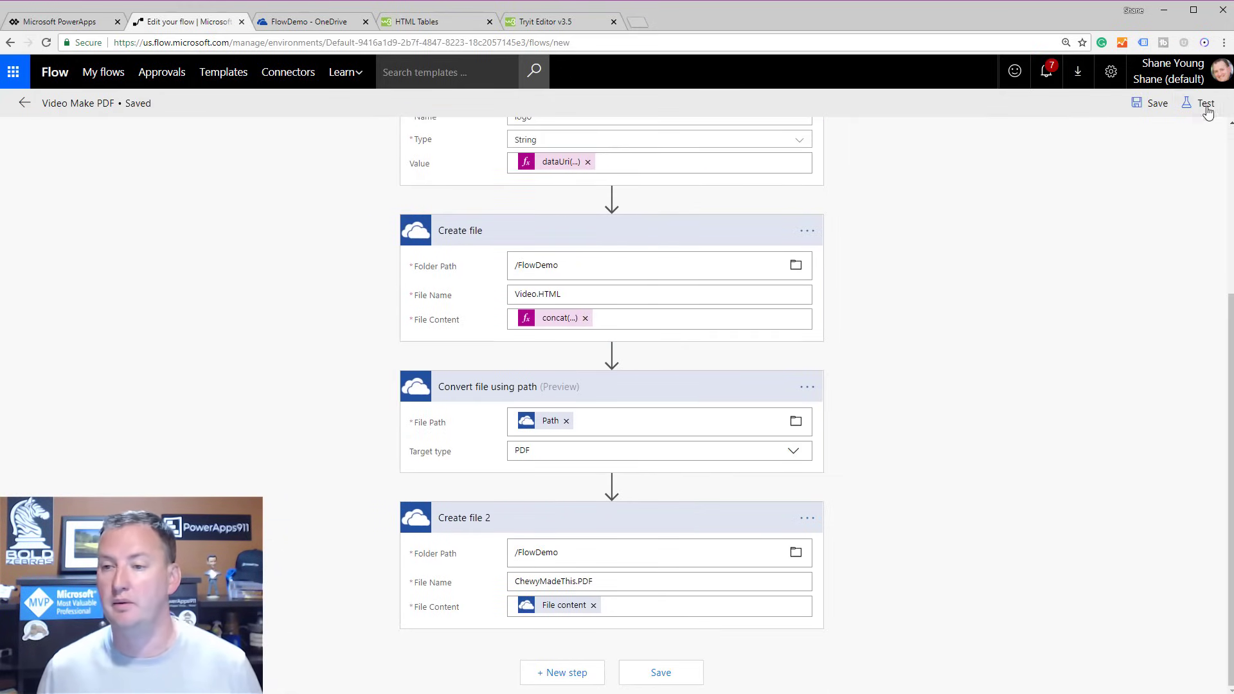
click(1206, 106)
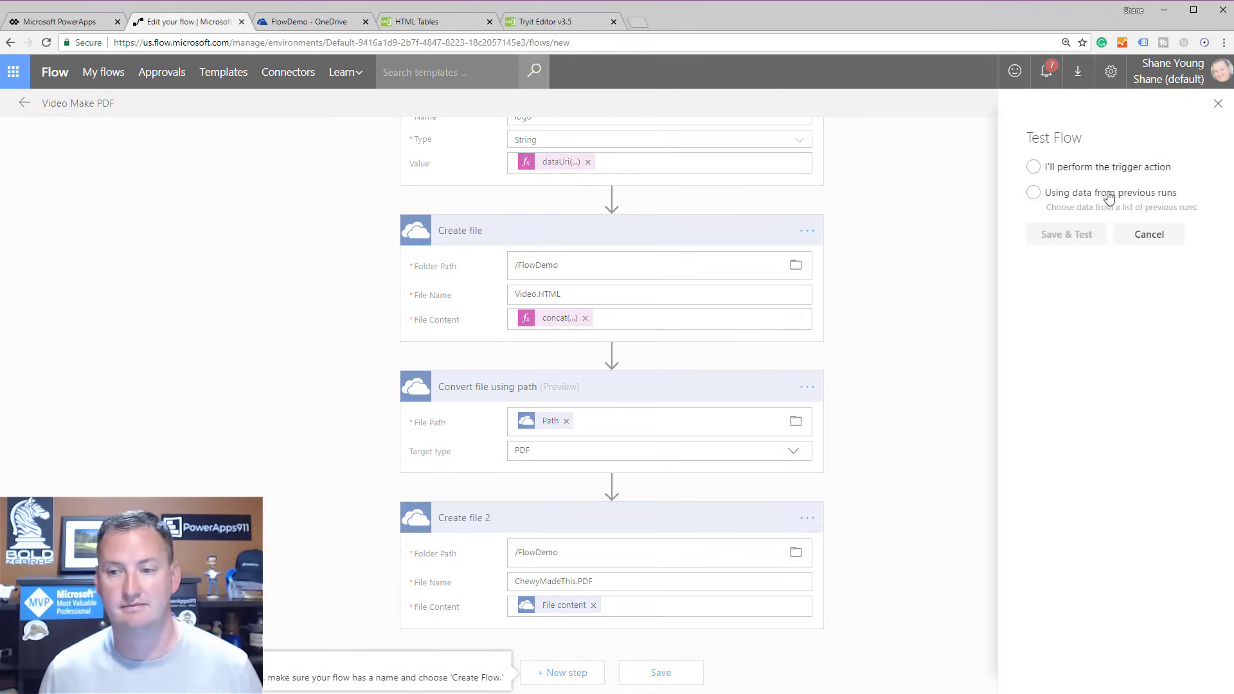
click(1059, 194)
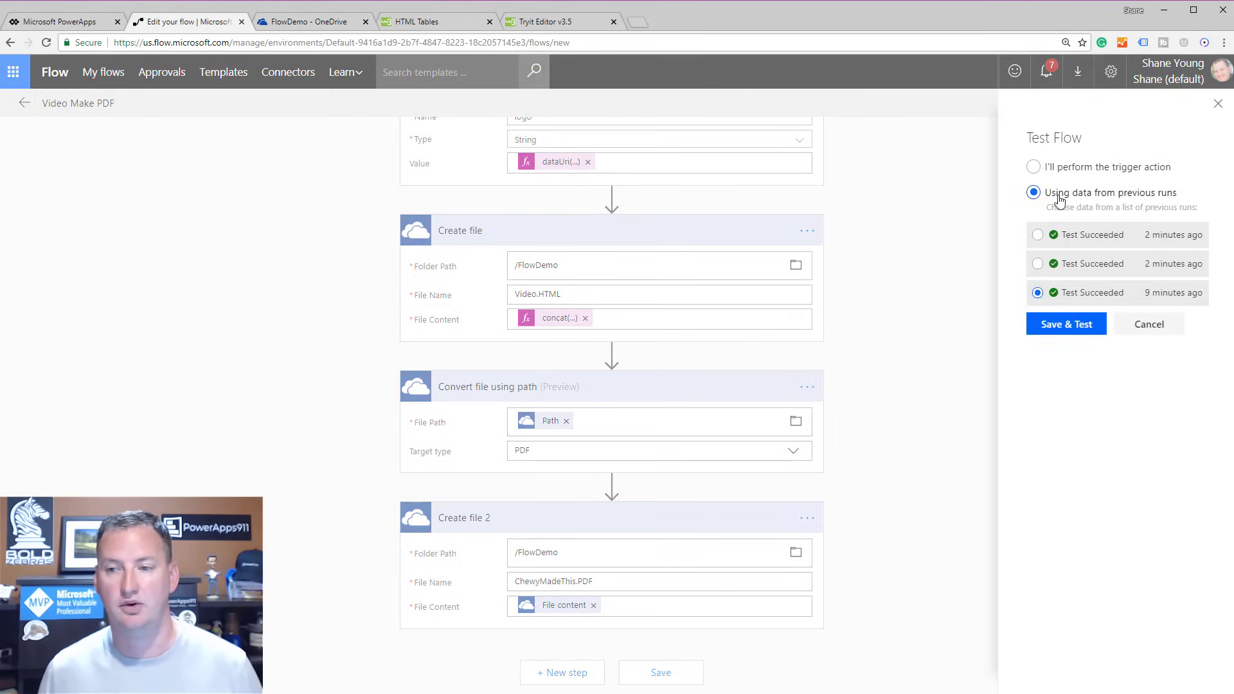
click(1059, 329)
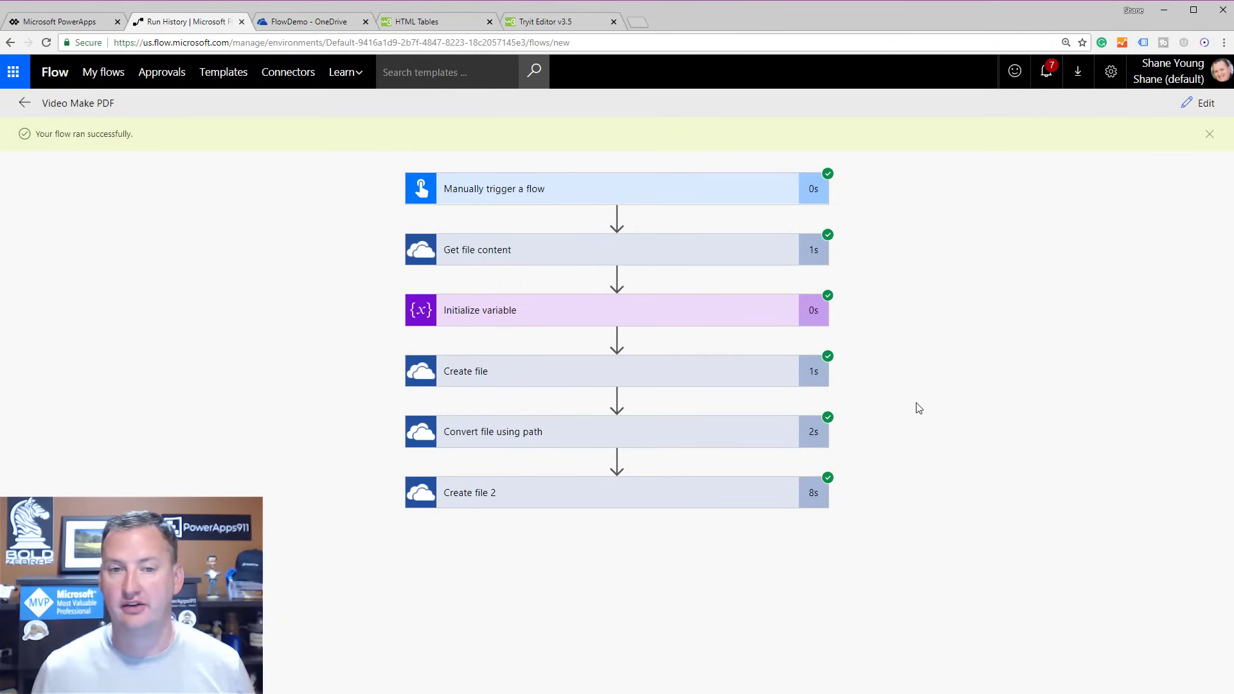
Switch to OneDrive, reload the FlowDemo folder, check the logo and table in ChewyMadeThis.PDF, and close the preview.
click(309, 22)
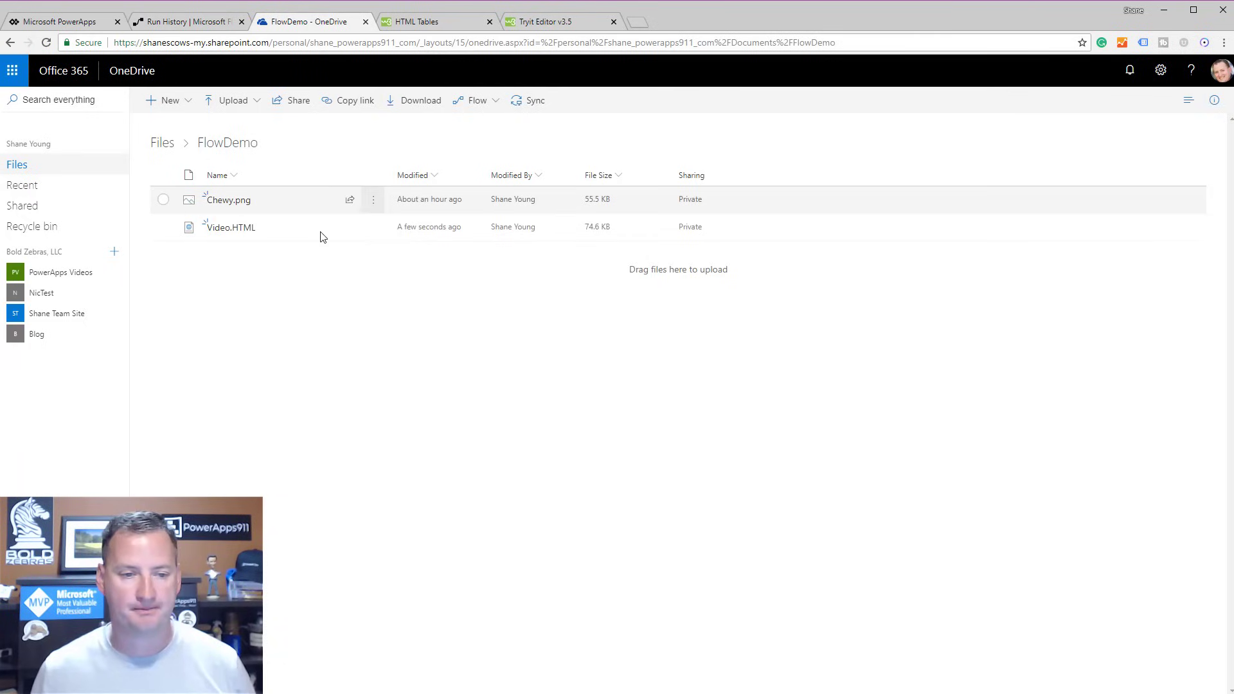
click(42, 42)
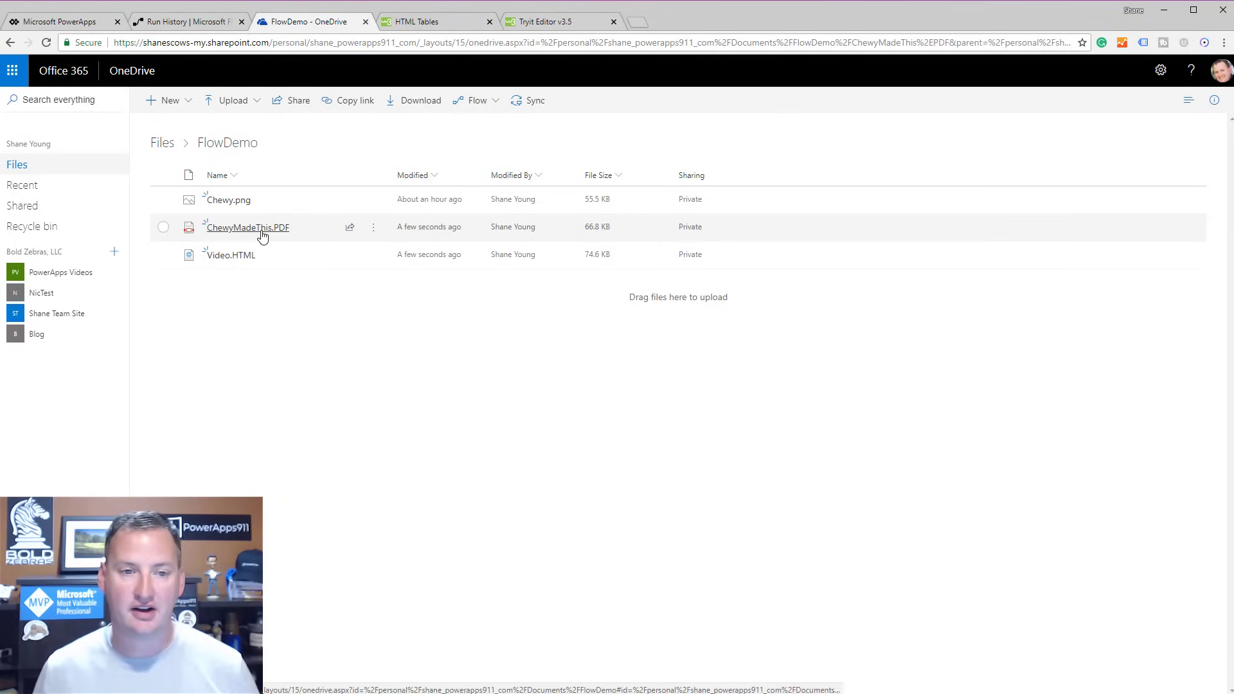
click(261, 233)
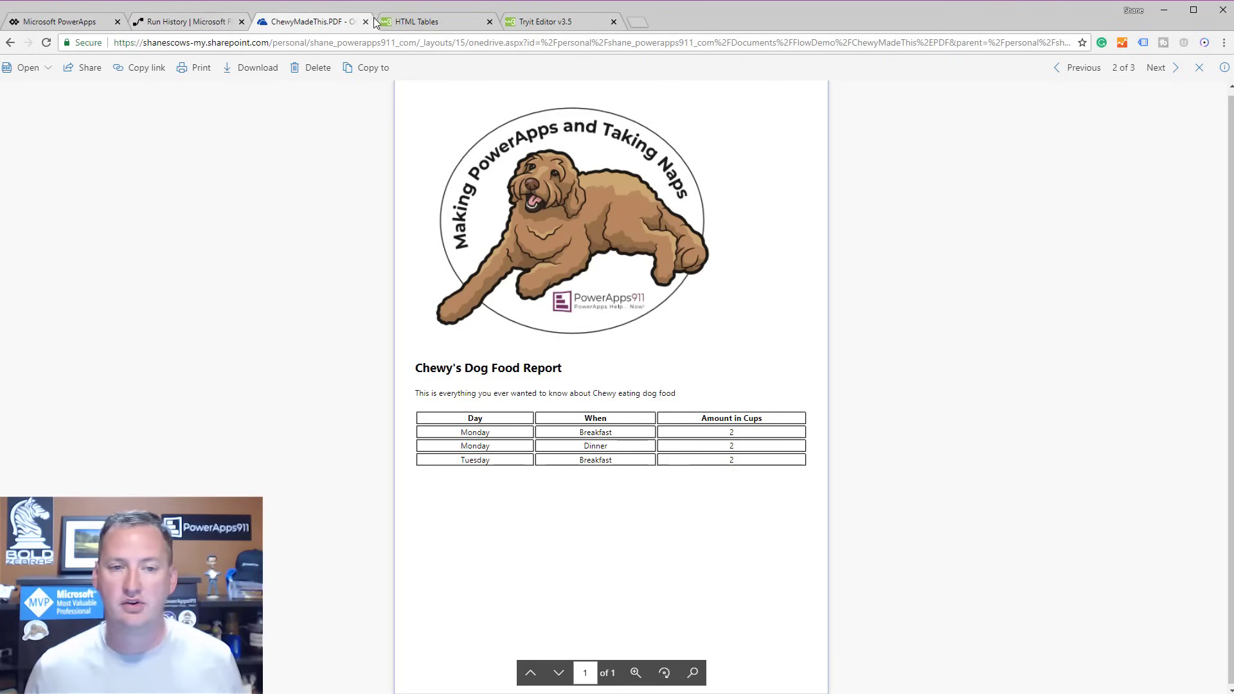
click(1199, 67)
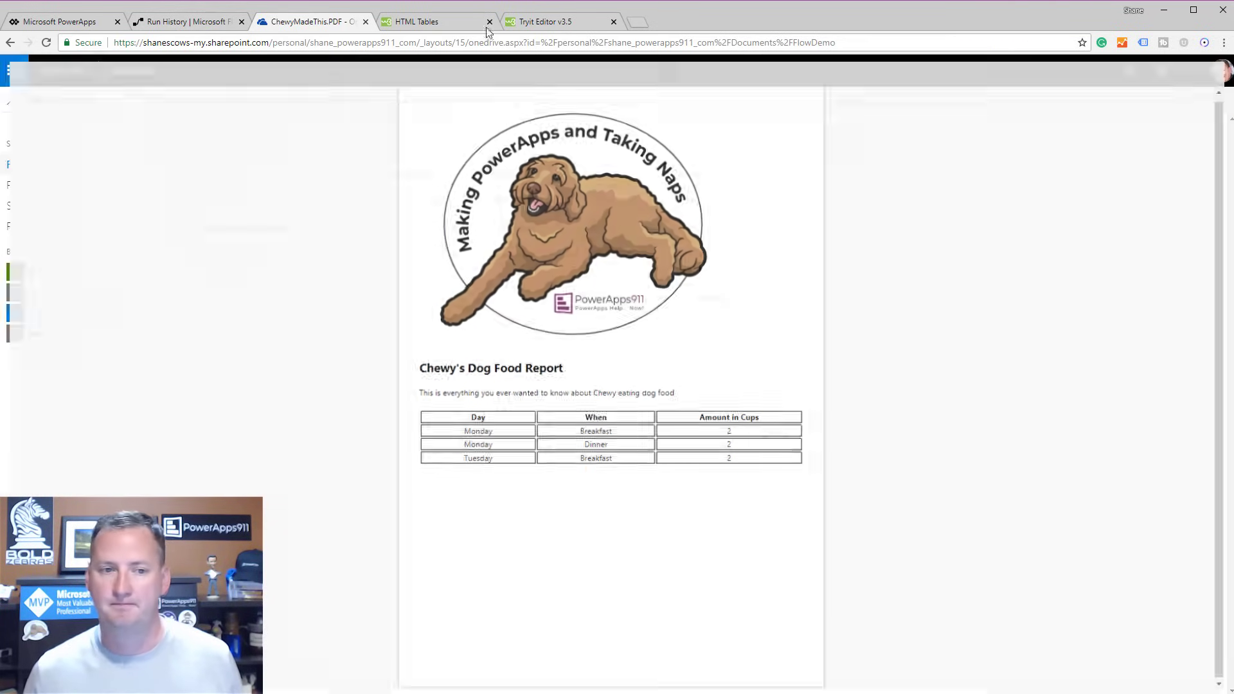
Return to the flow, open it for editing, and review its actions from trigger to final file creation.
click(181, 23)
click(1200, 102)
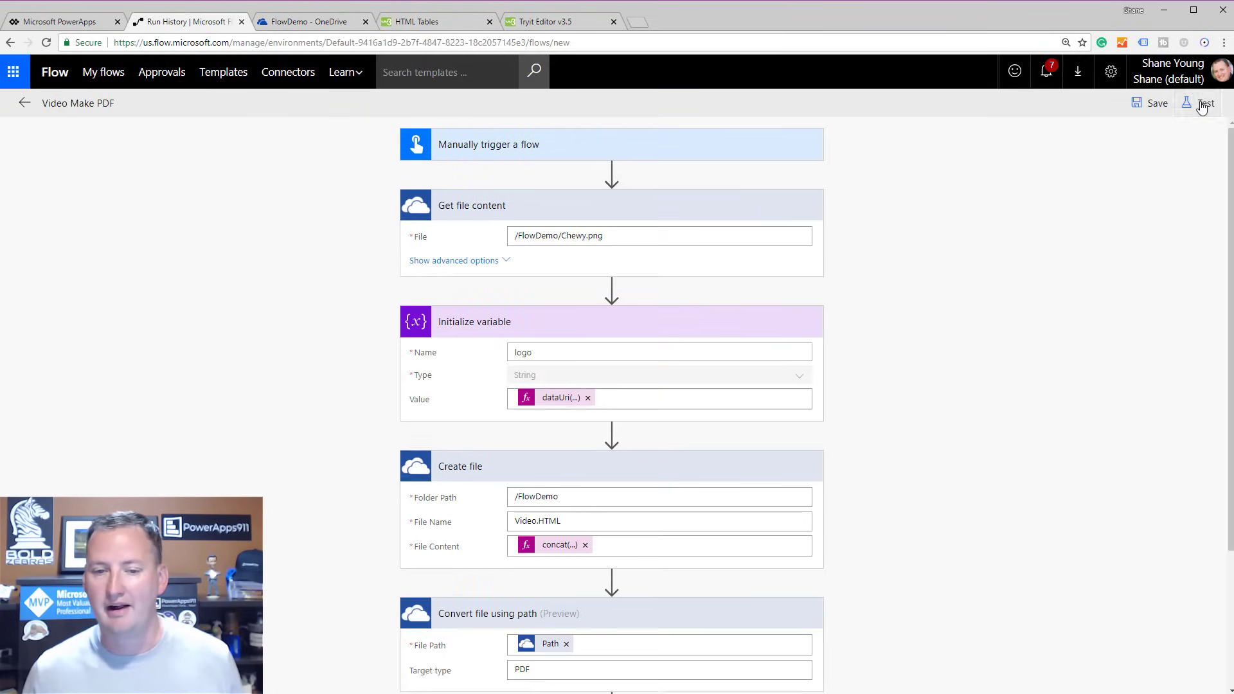
scroll(964, 350, down, 5)
scroll(948, 357, up, 5)
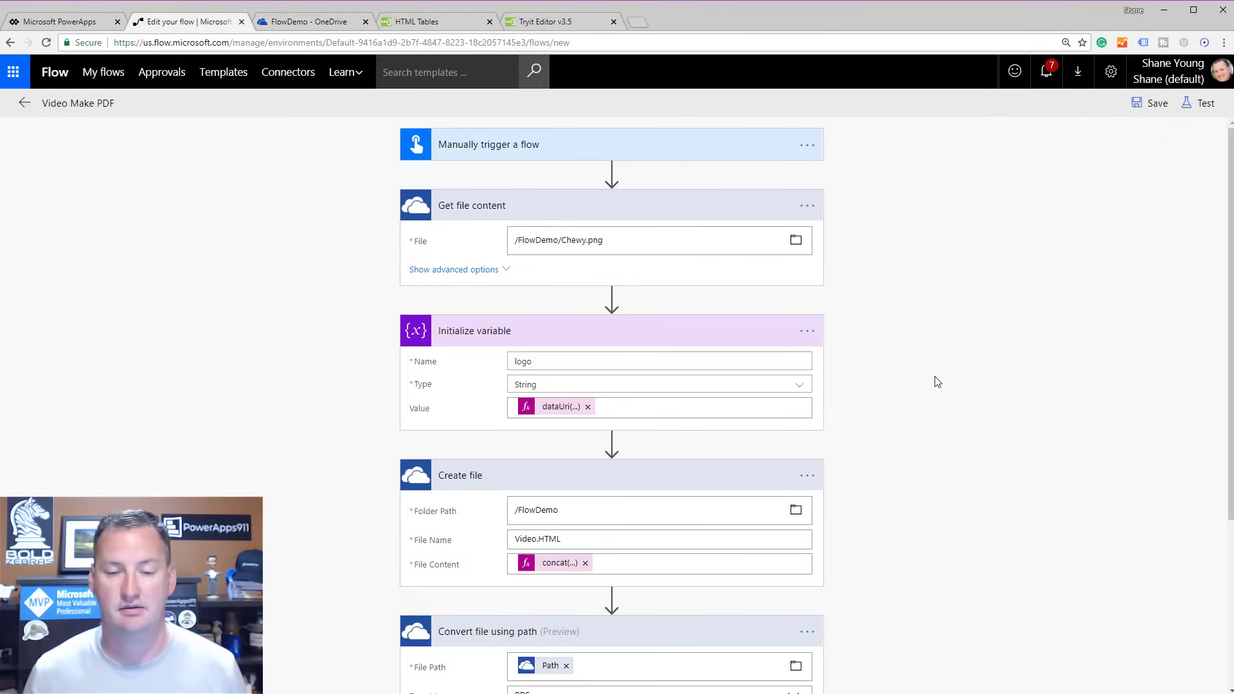
Switch to PowerApps and create a new blank app from the Apps list.
click(72, 22)
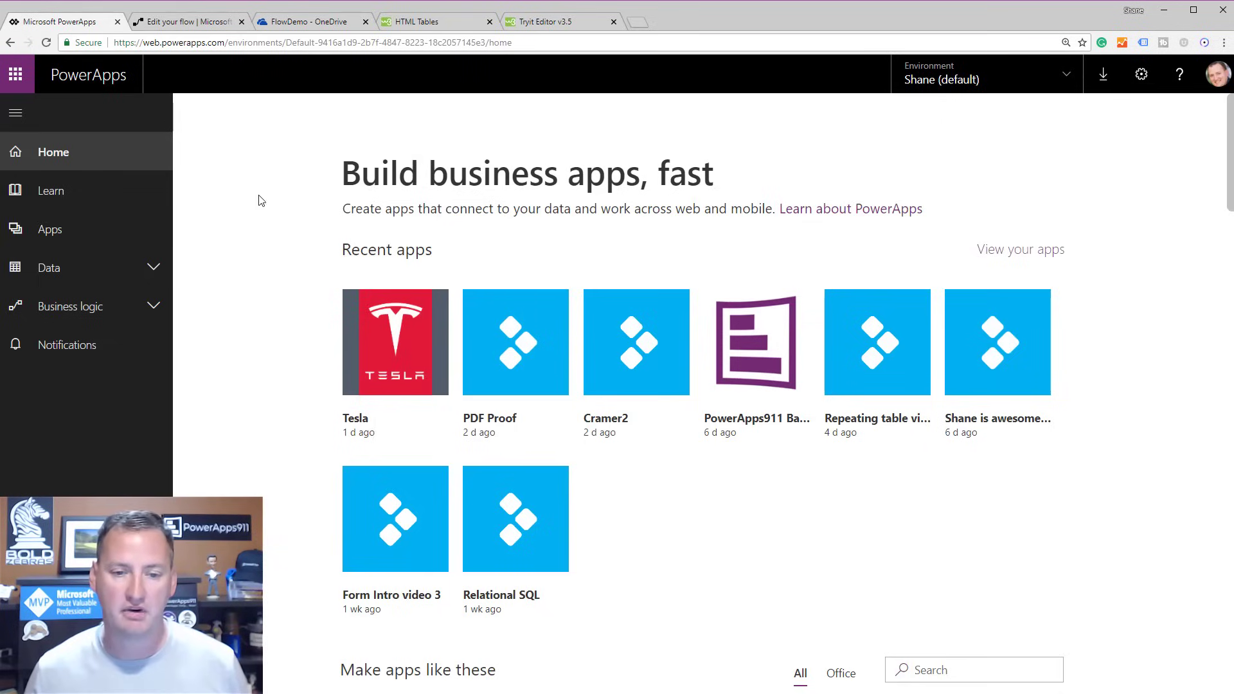
mouse_move(358, 363)
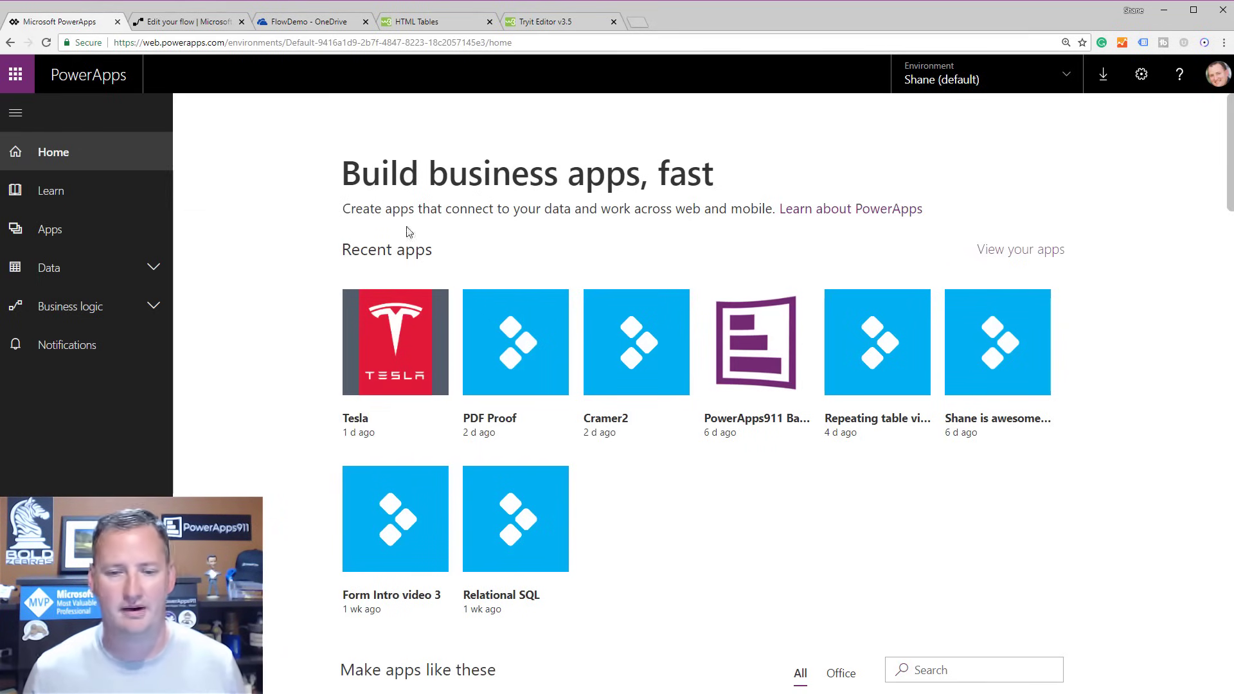
click(55, 235)
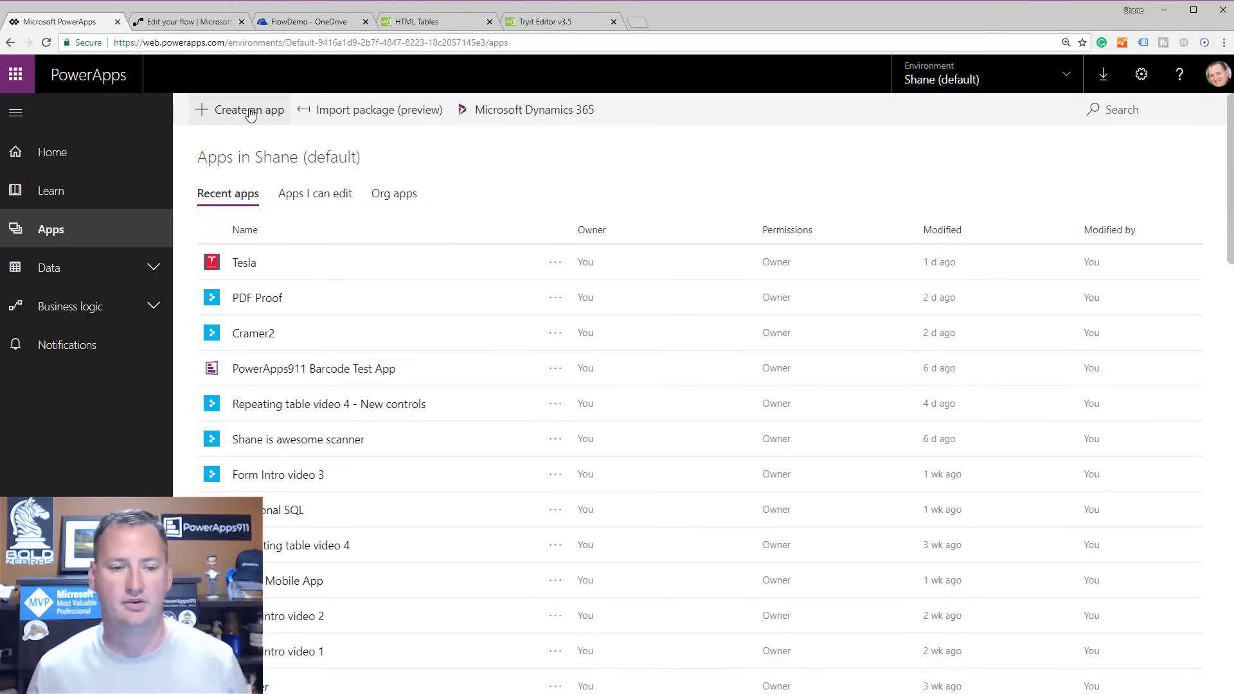
click(251, 114)
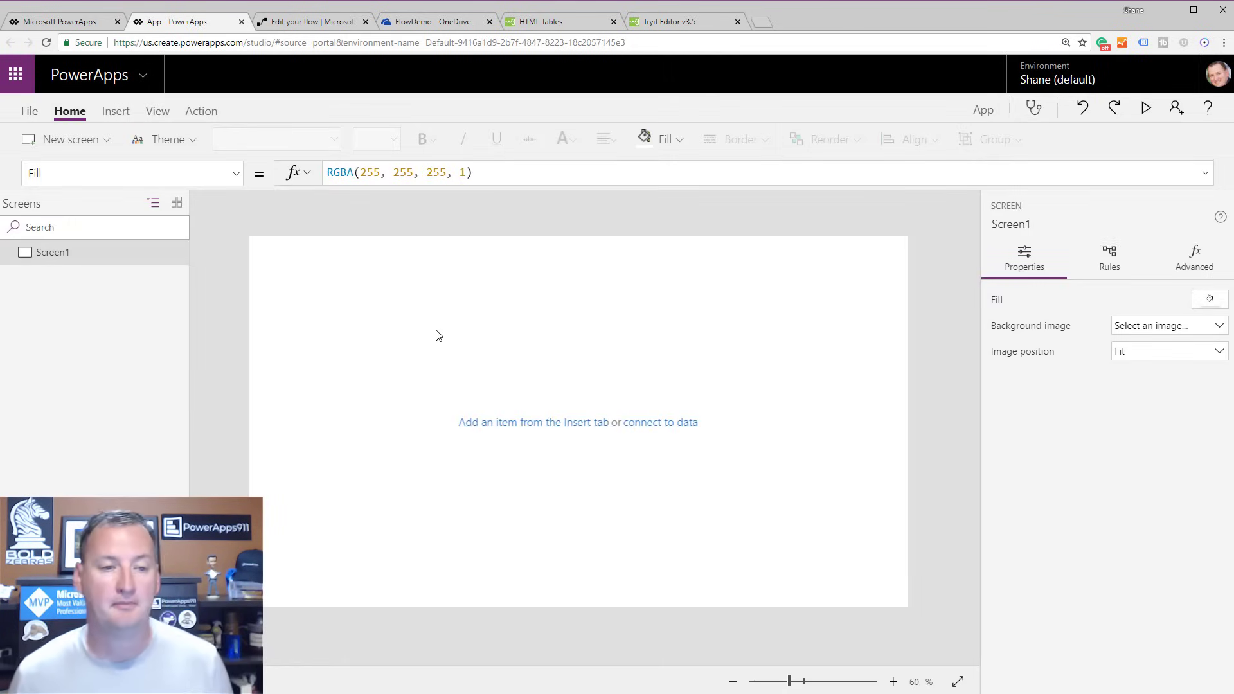
Insert a text input on Screen1, clear its default text, and move it down slightly to leave room above.
click(116, 110)
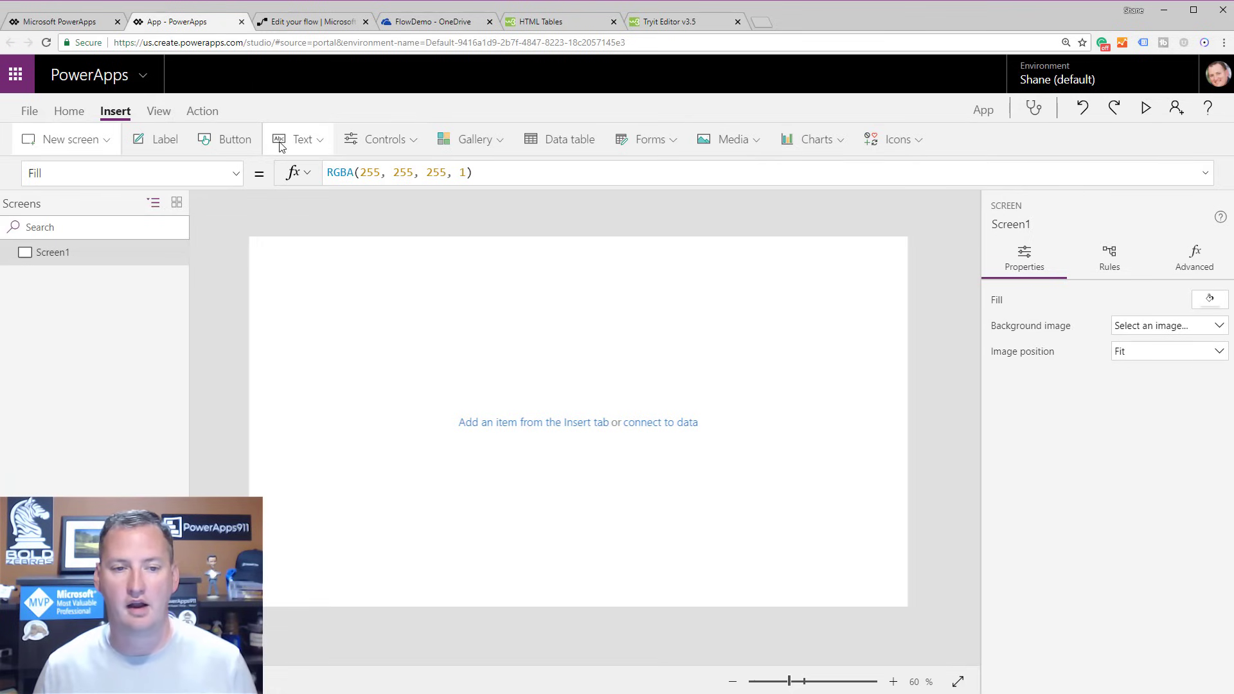
click(281, 142)
click(345, 205)
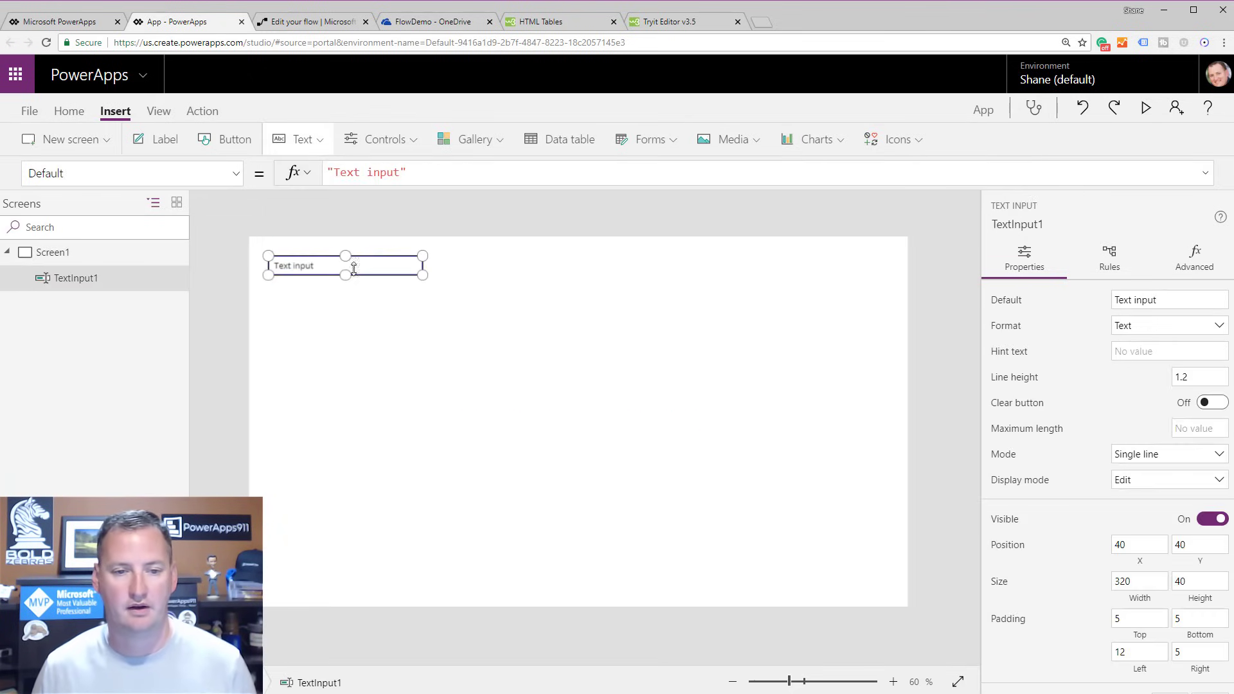
drag(408, 172, 301, 189)
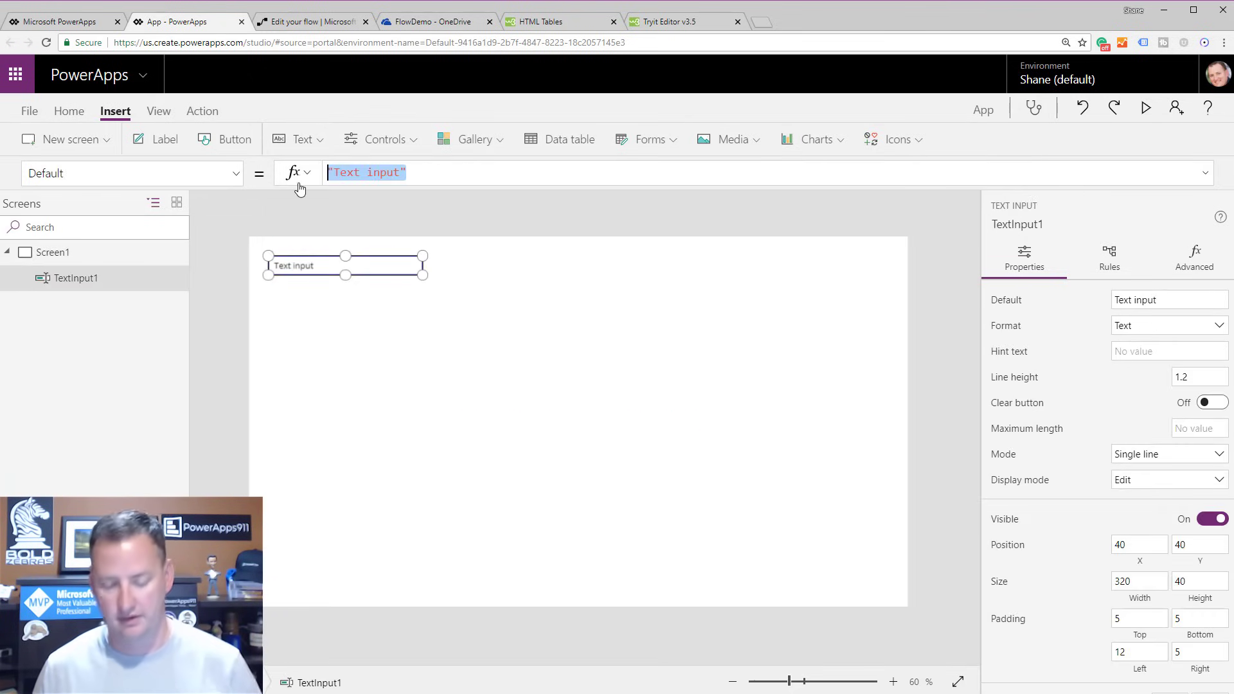
key(BackSpace)
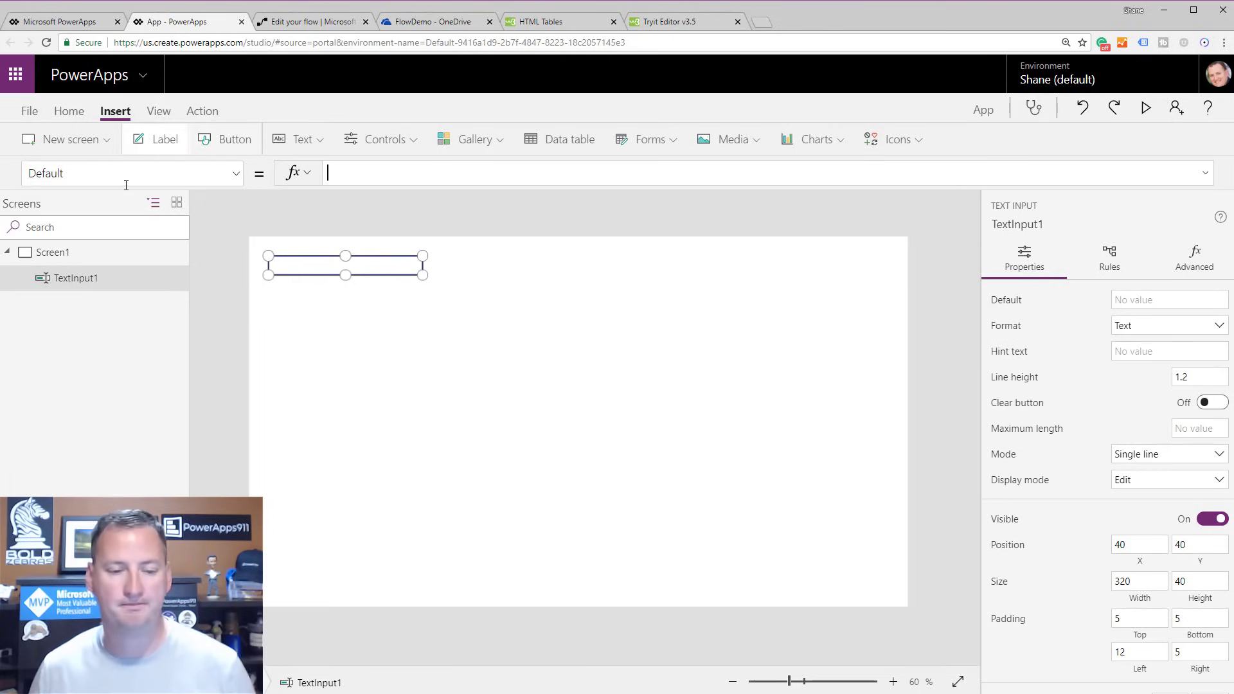
drag(306, 256, 313, 279)
Add a label above the text input reading "How much food did Chewy eat?" and resize it to about 334 by 35.
click(143, 137)
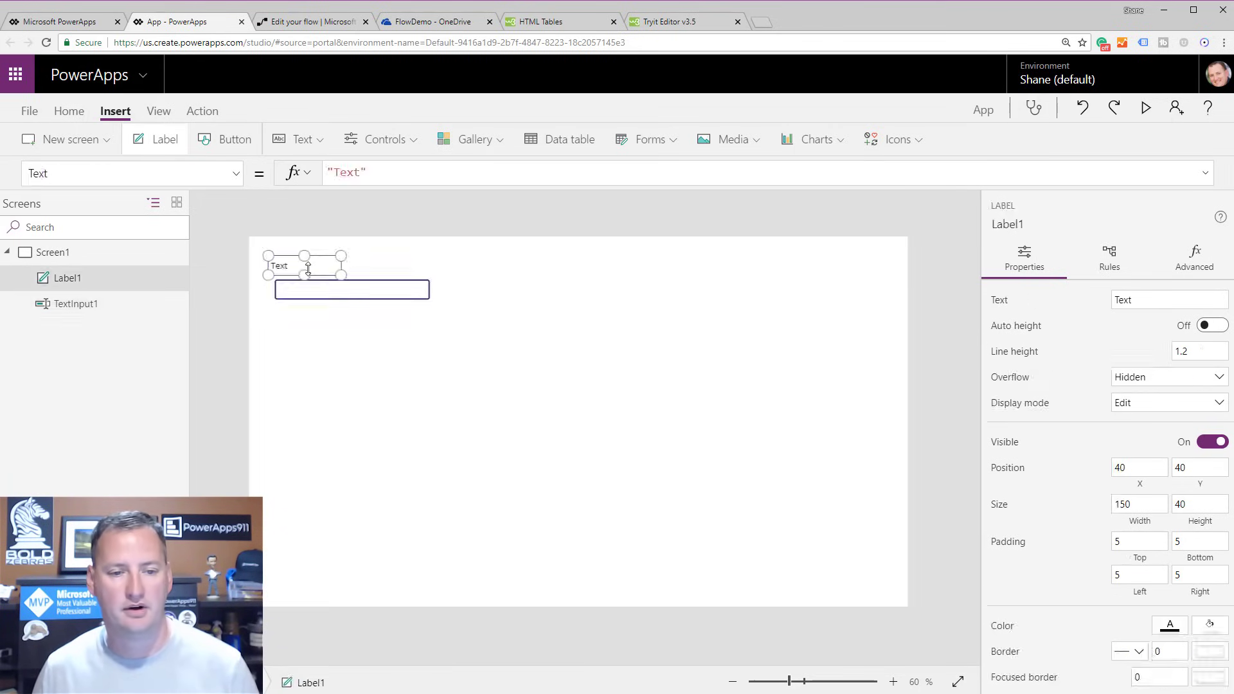
double_click(348, 172)
text(How much food did chewy)
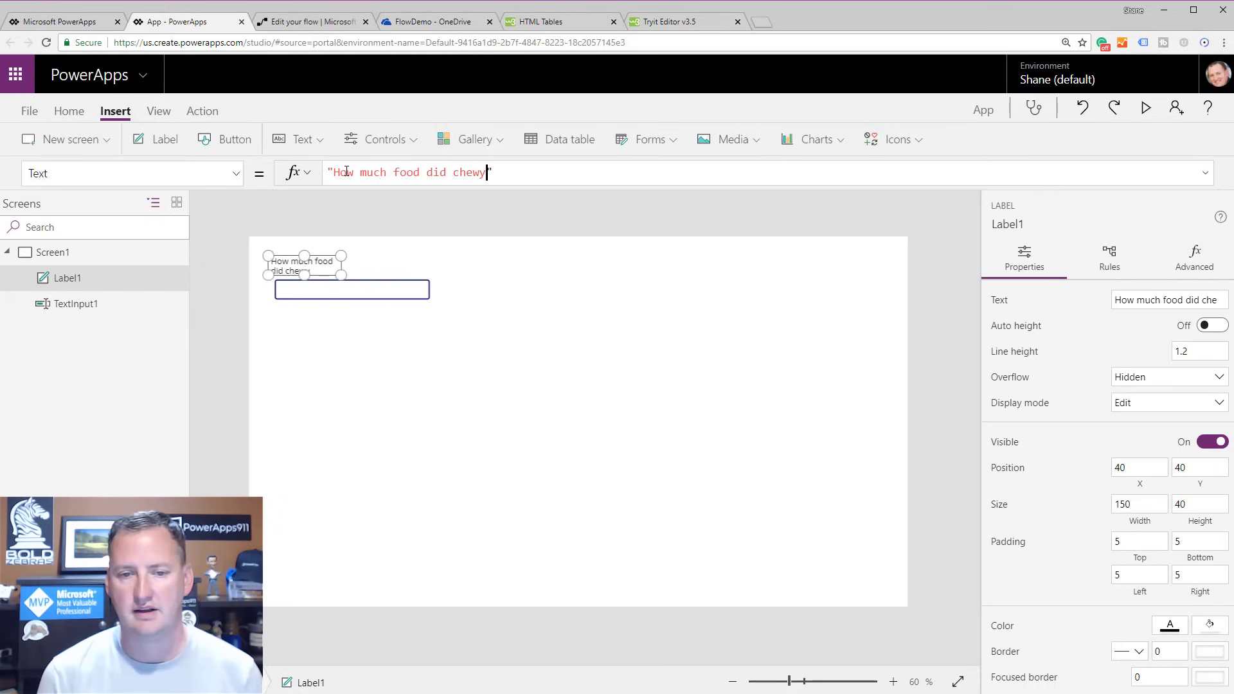
text( eat)
key(BackSpace)
key(BackSpace)
key(BackSpace)
key(BackSpace)
key(BackSpace)
key(BackSpace)
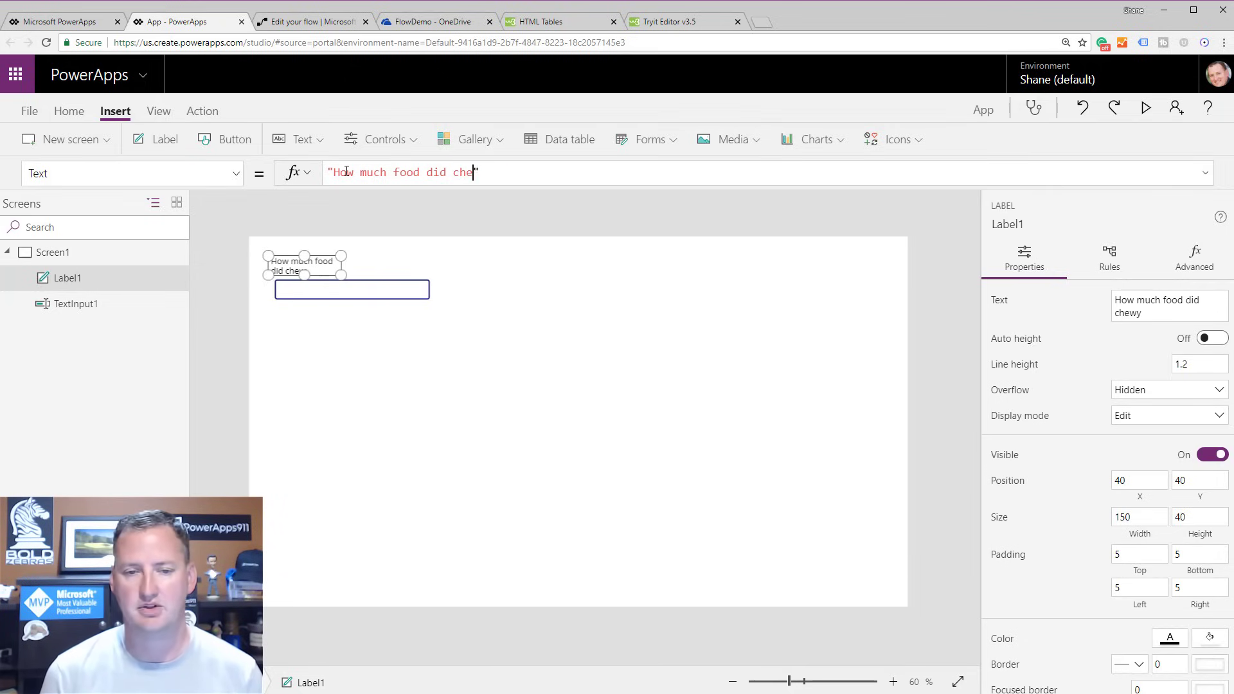
key(BackSpace)
key(BackSpace)
key(BackSpace)
text(Chewy eat?)
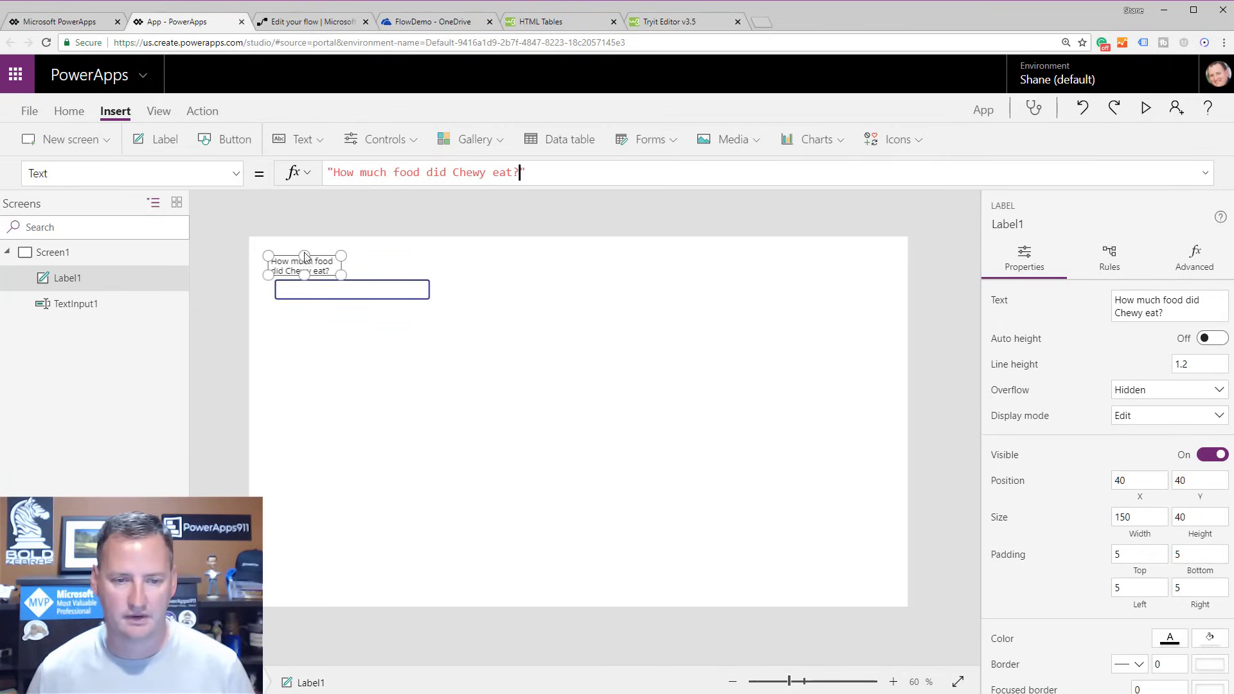
drag(341, 275, 429, 272)
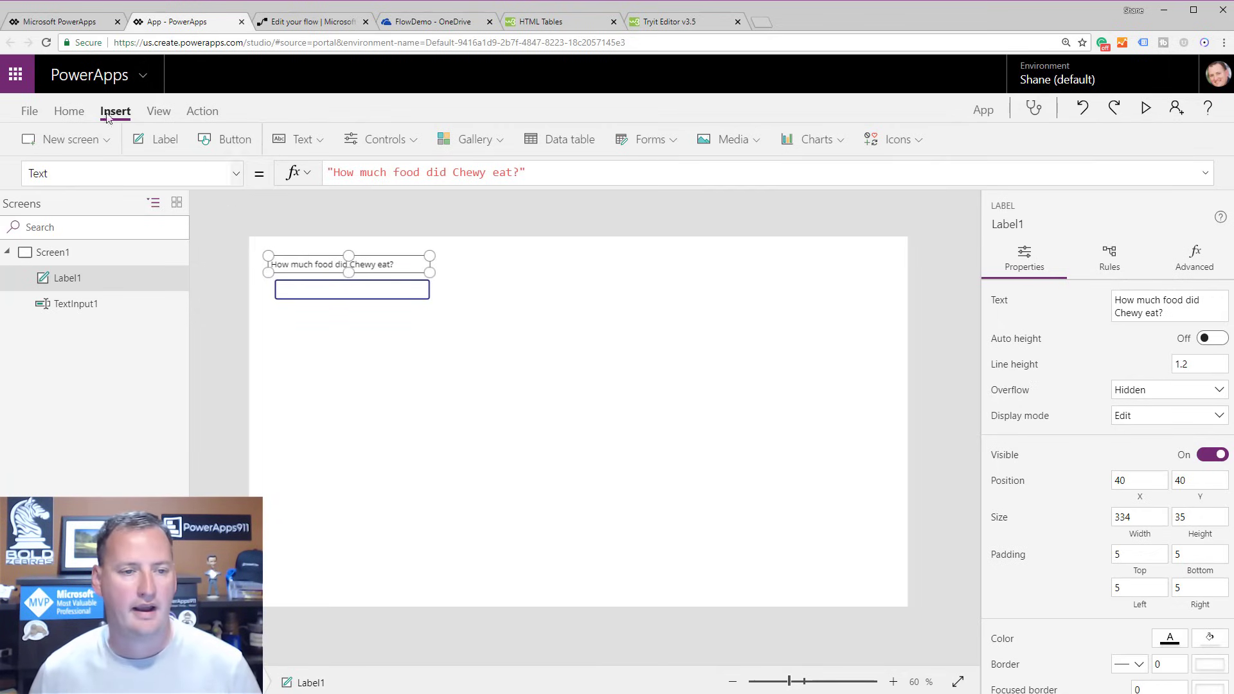
Insert a button on Screen1 and place it below the text input at about X 54, Y 171.
click(227, 139)
drag(339, 268, 336, 321)
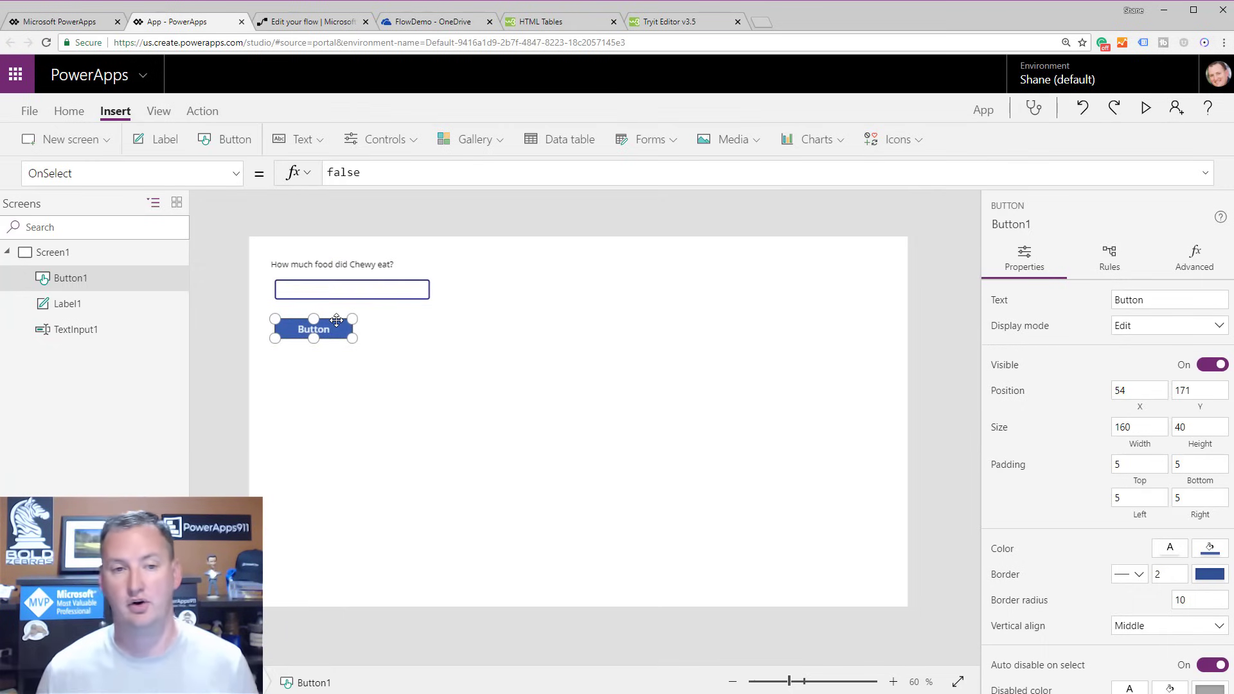
Switch to the Video Make PDF flow and replace its manual trigger with the PowerApps trigger.
click(313, 26)
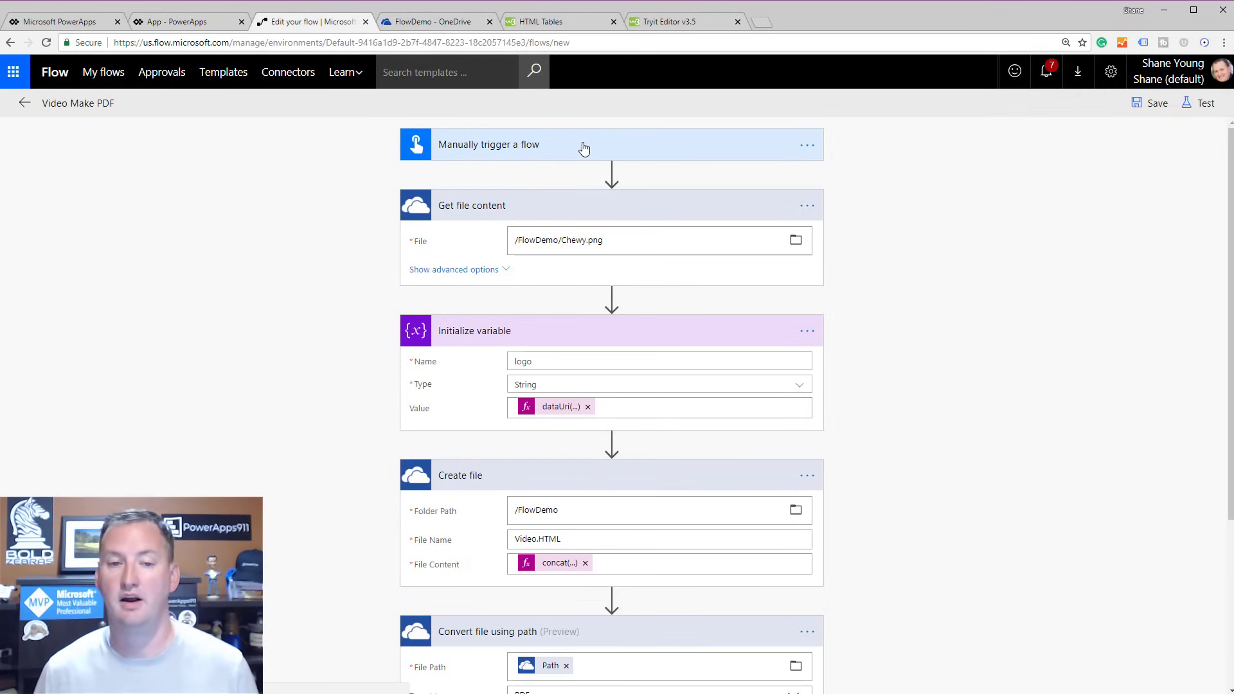
click(585, 149)
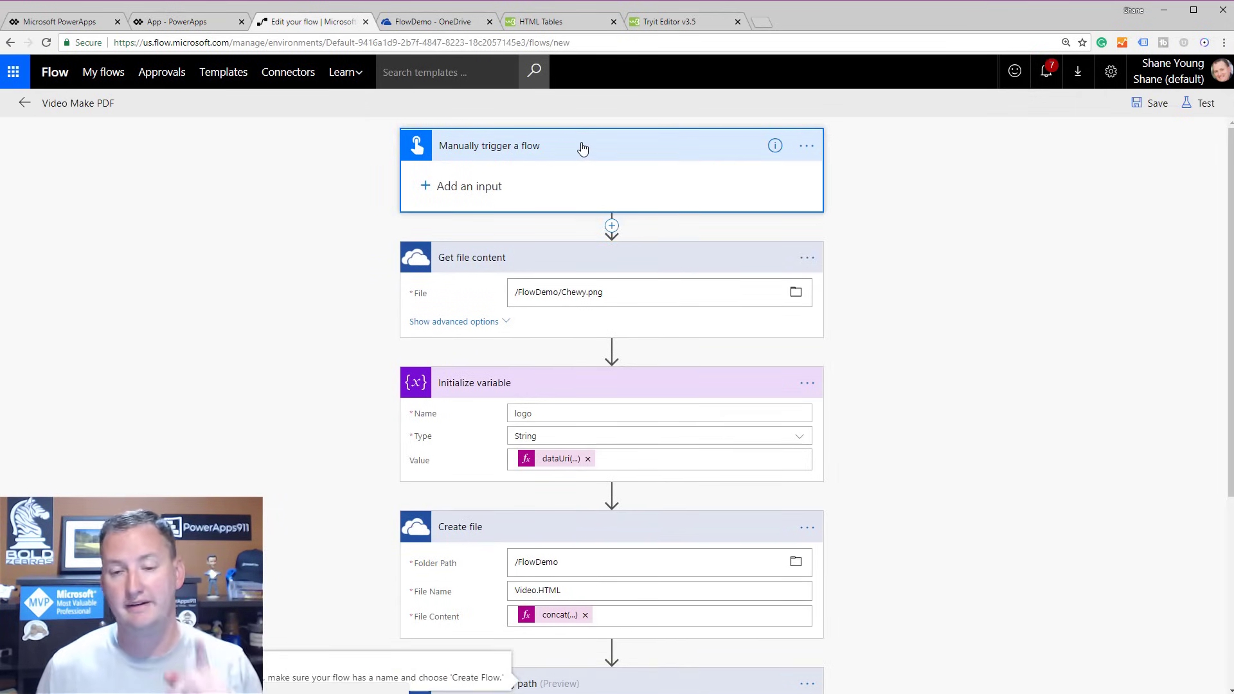
click(807, 147)
click(863, 232)
click(679, 115)
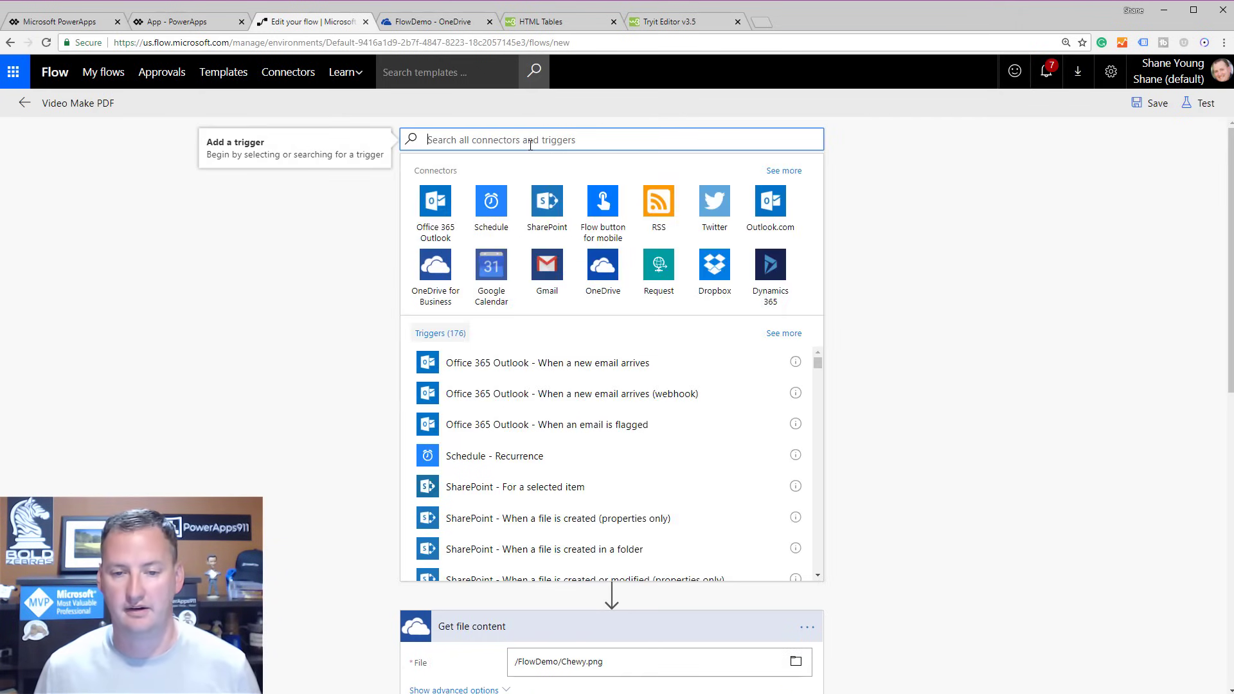
text(powerapps)
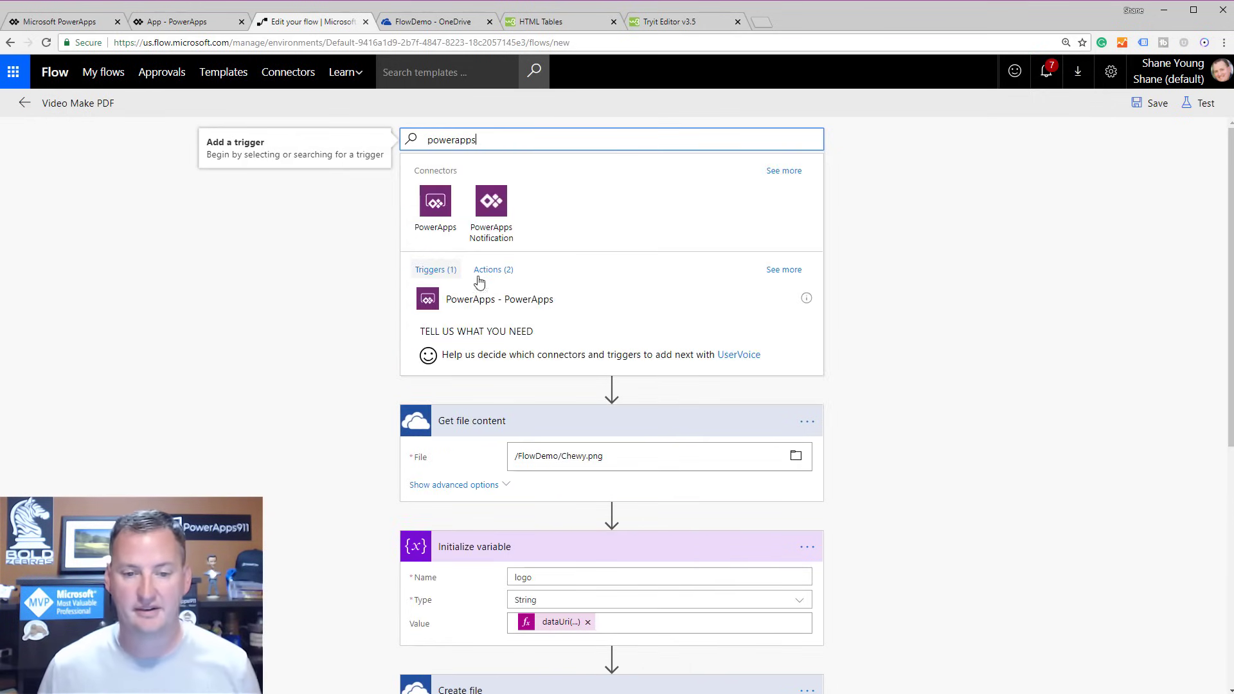
click(510, 302)
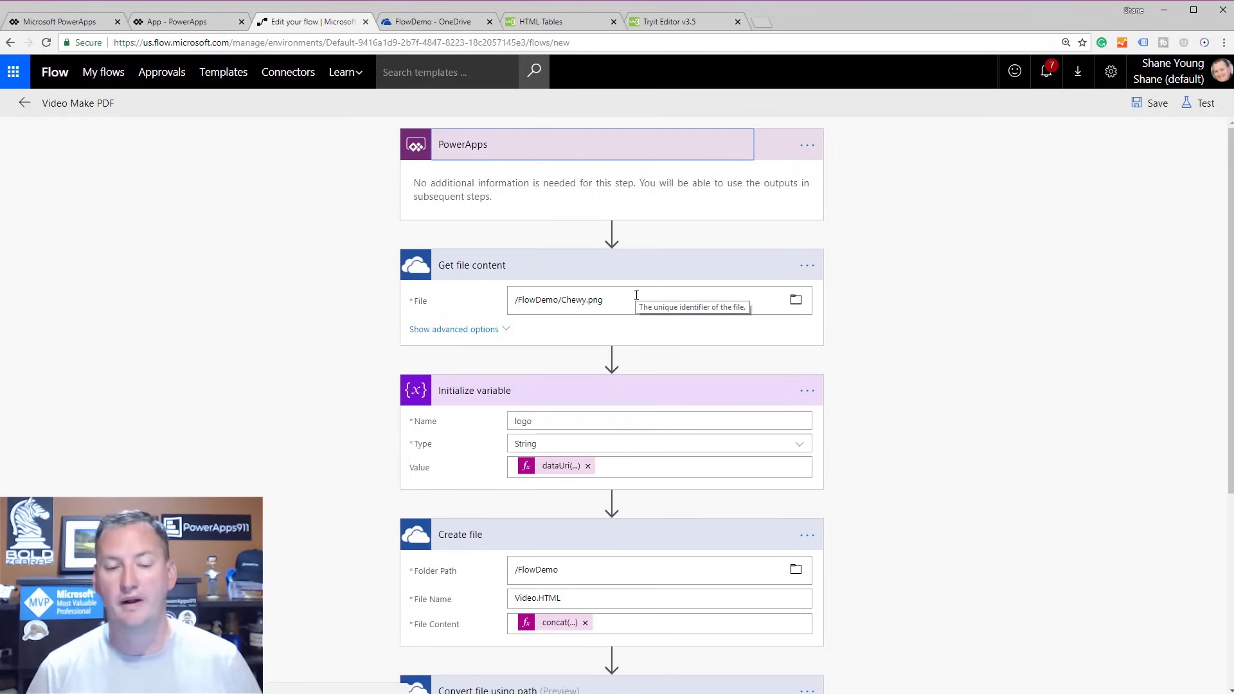
Add an Ask in PowerApps parameter to the File Name of the Create file action that writes Video.HTML.
scroll(887, 341, down, 2)
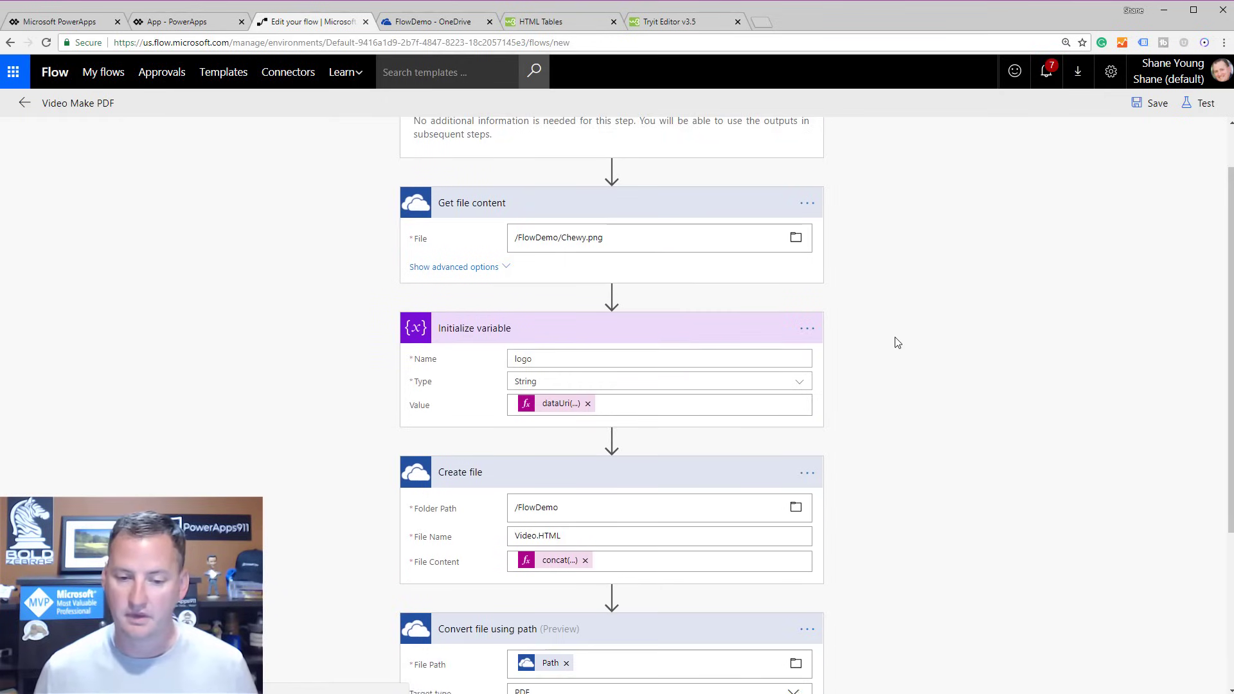
scroll(919, 327, down, 1)
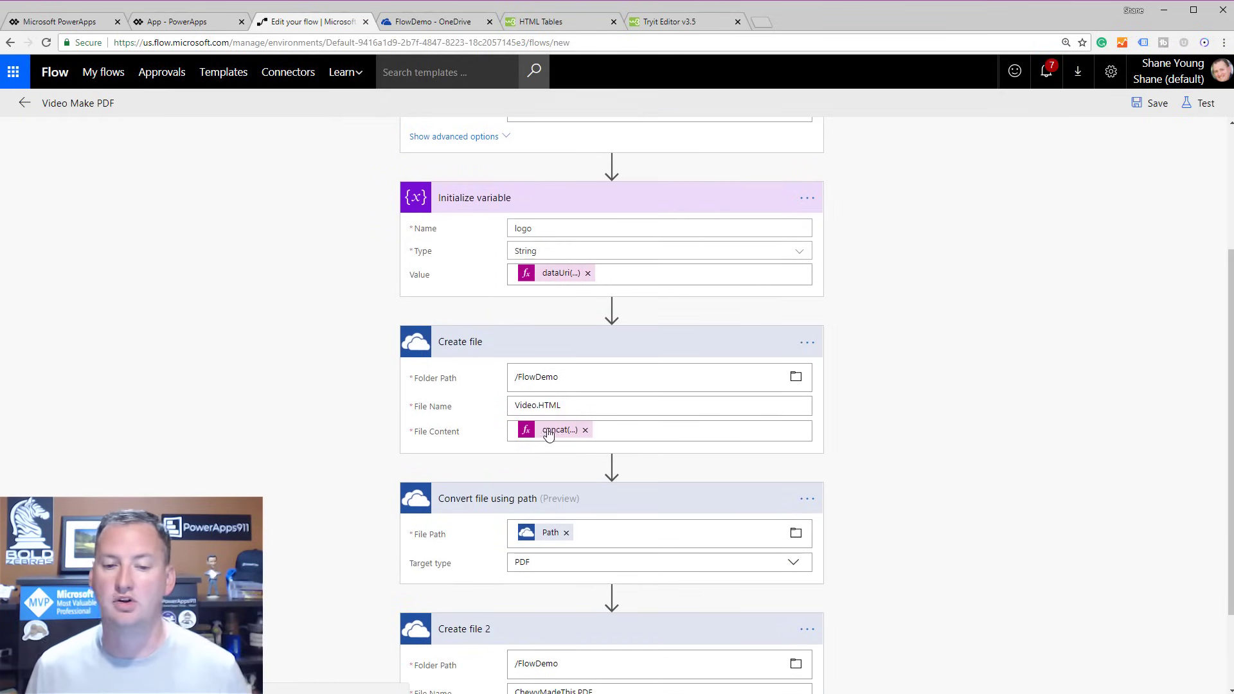
mouse_move(558, 432)
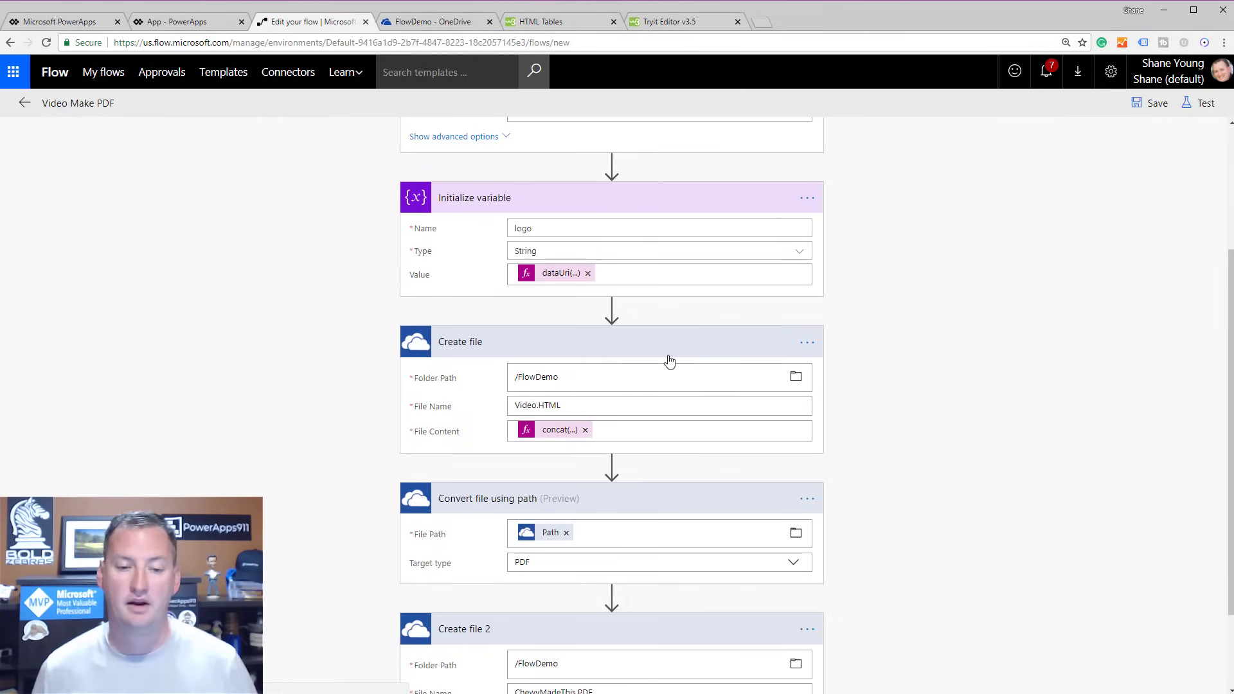
click(591, 408)
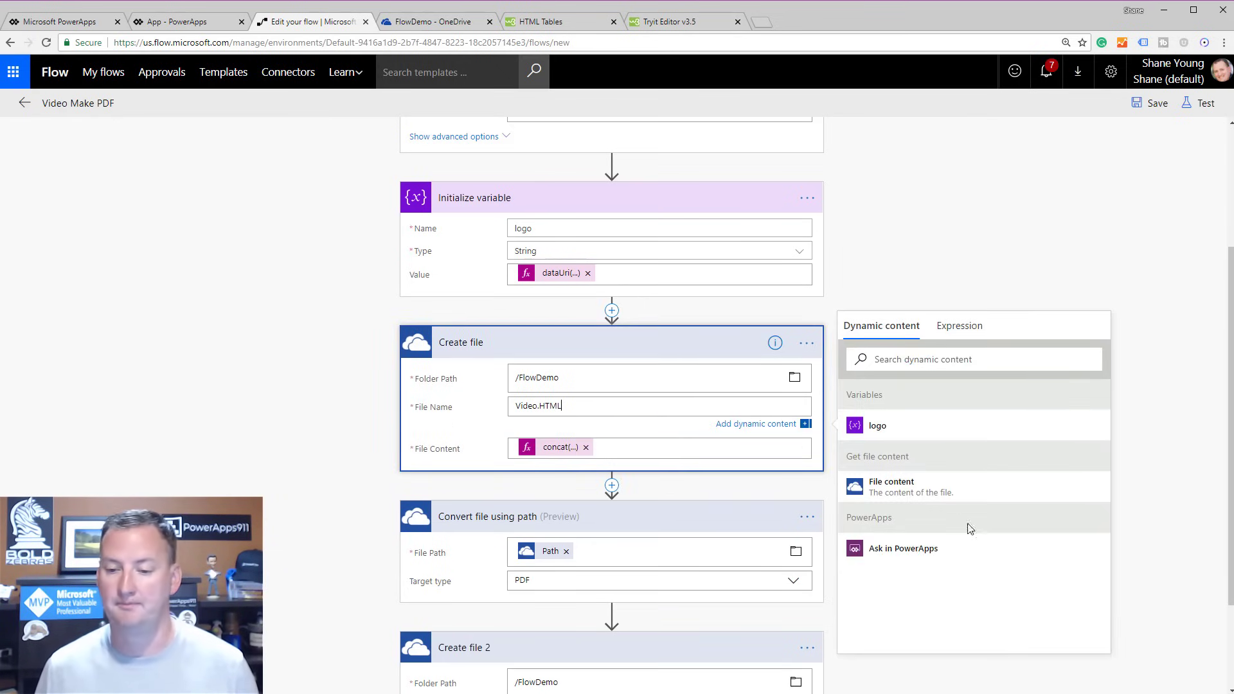
click(892, 551)
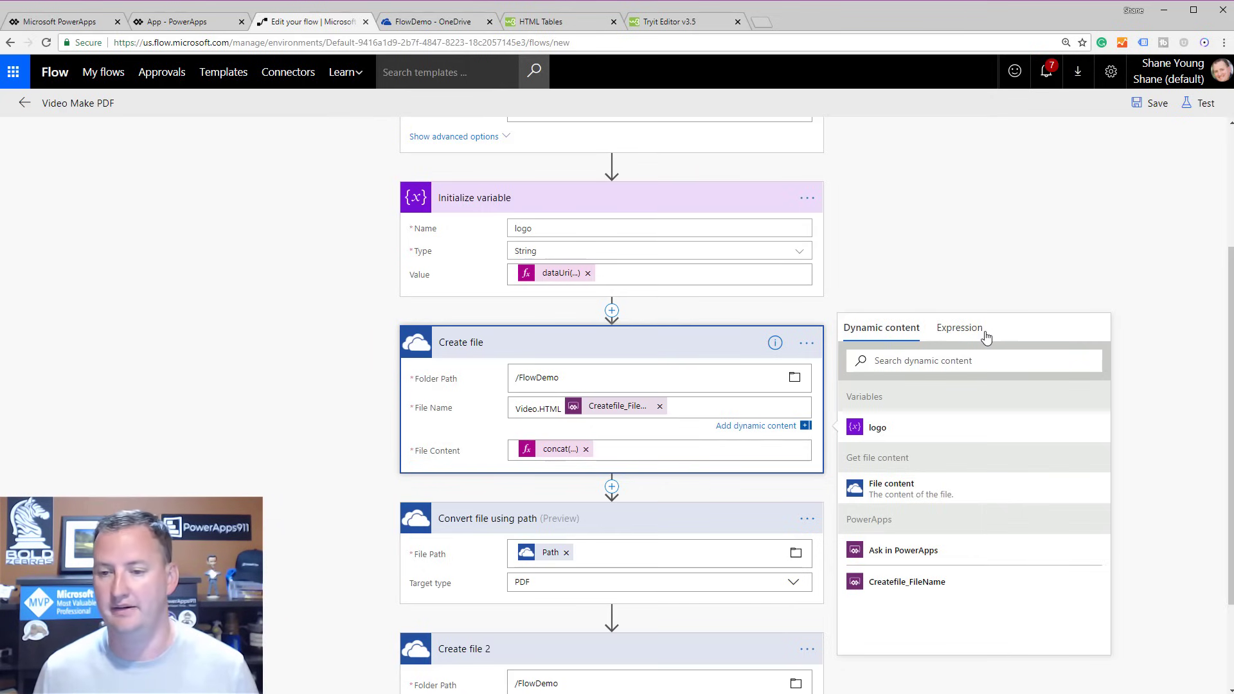
Generate the expression for the Createfile_FileName parameter, cut it to the clipboard, and remove the parameter from File Name so only Video.HTML remains.
click(958, 329)
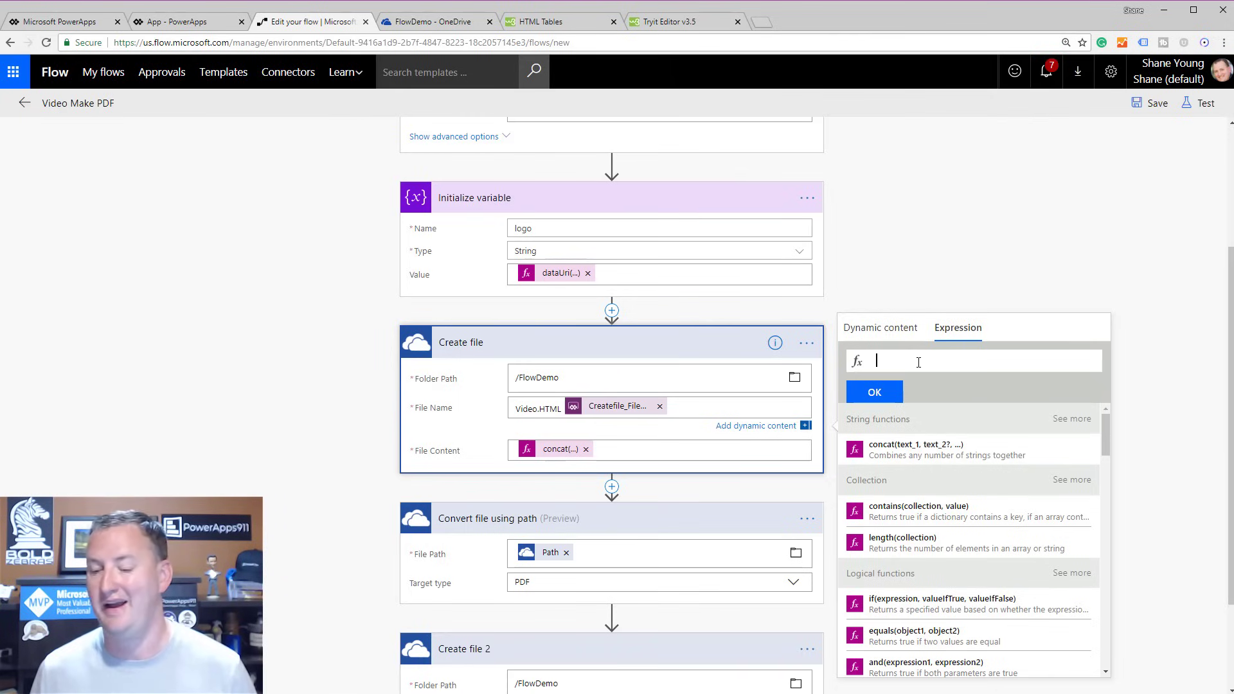
text(x)
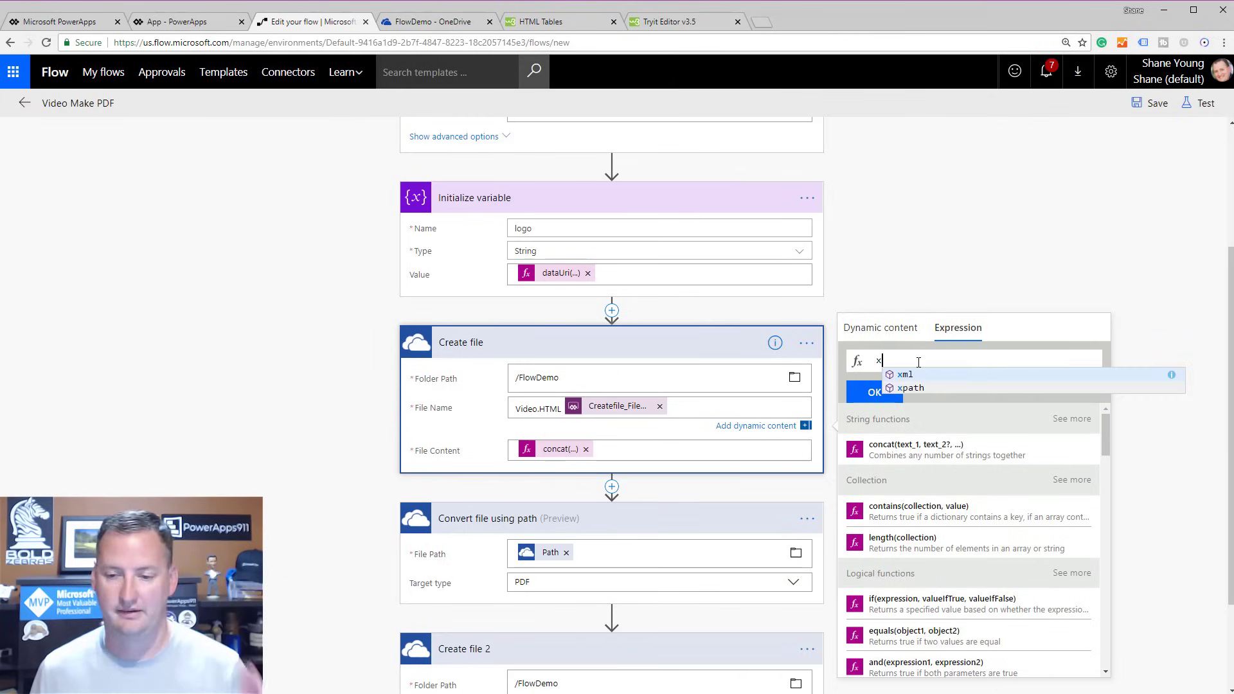
click(882, 331)
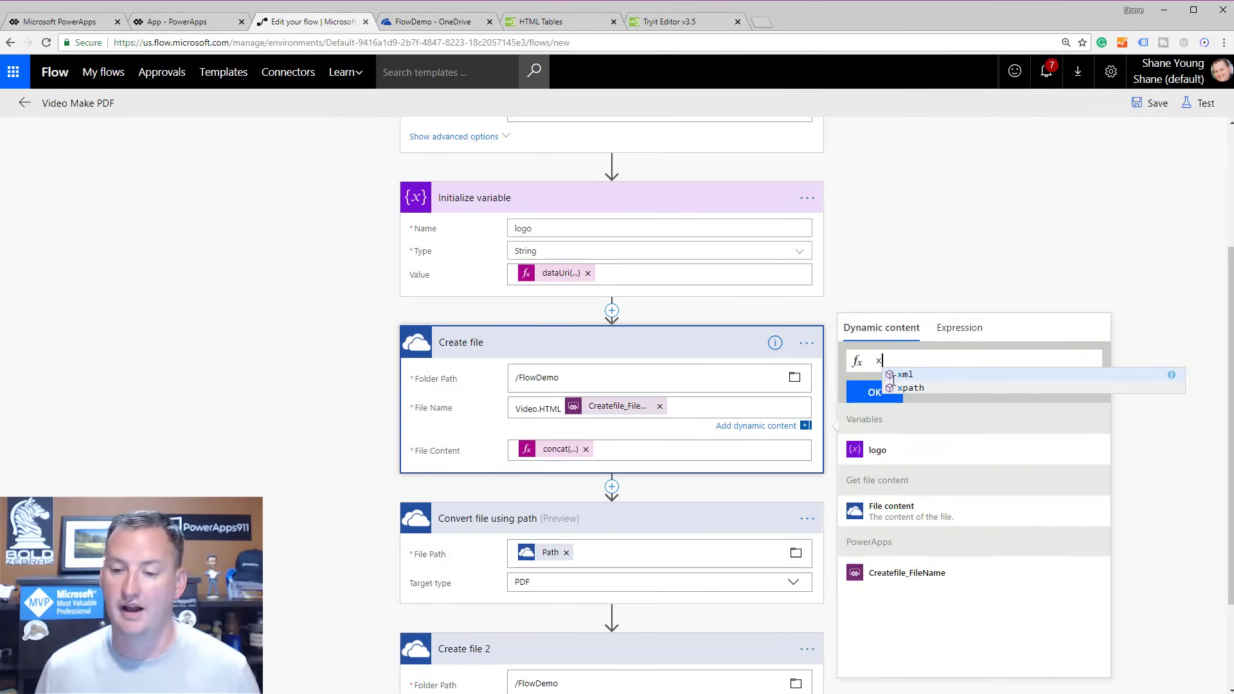
click(906, 574)
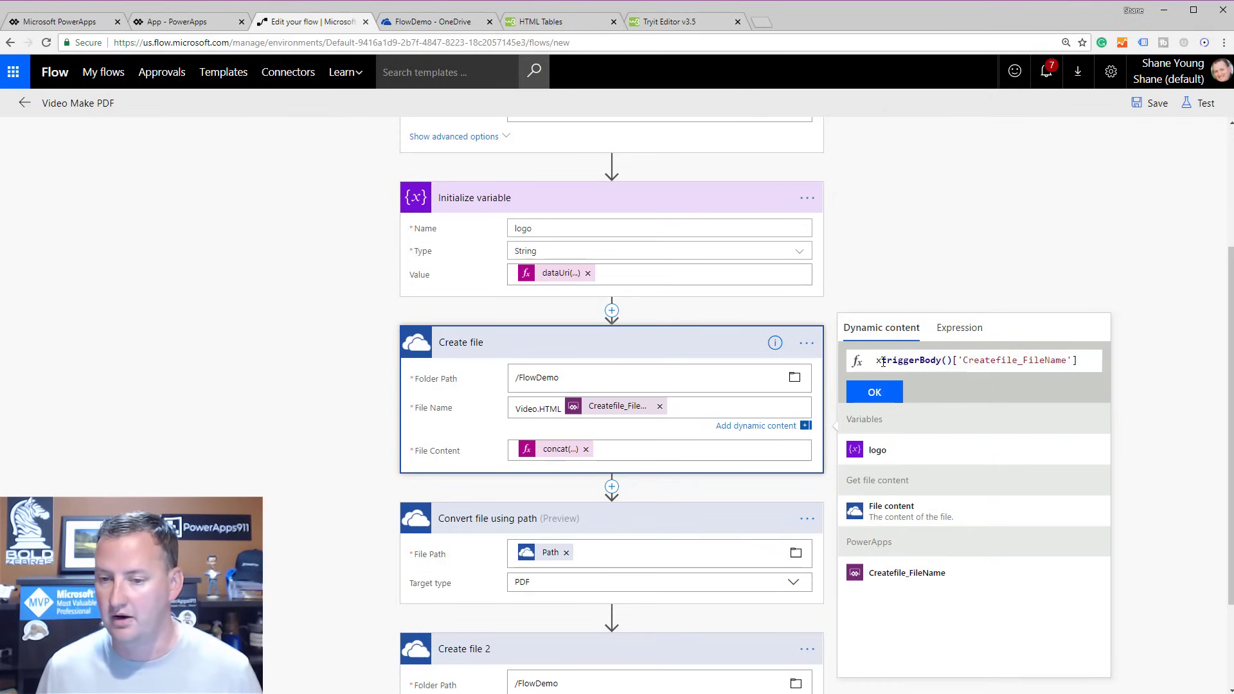
drag(881, 360, 1088, 358)
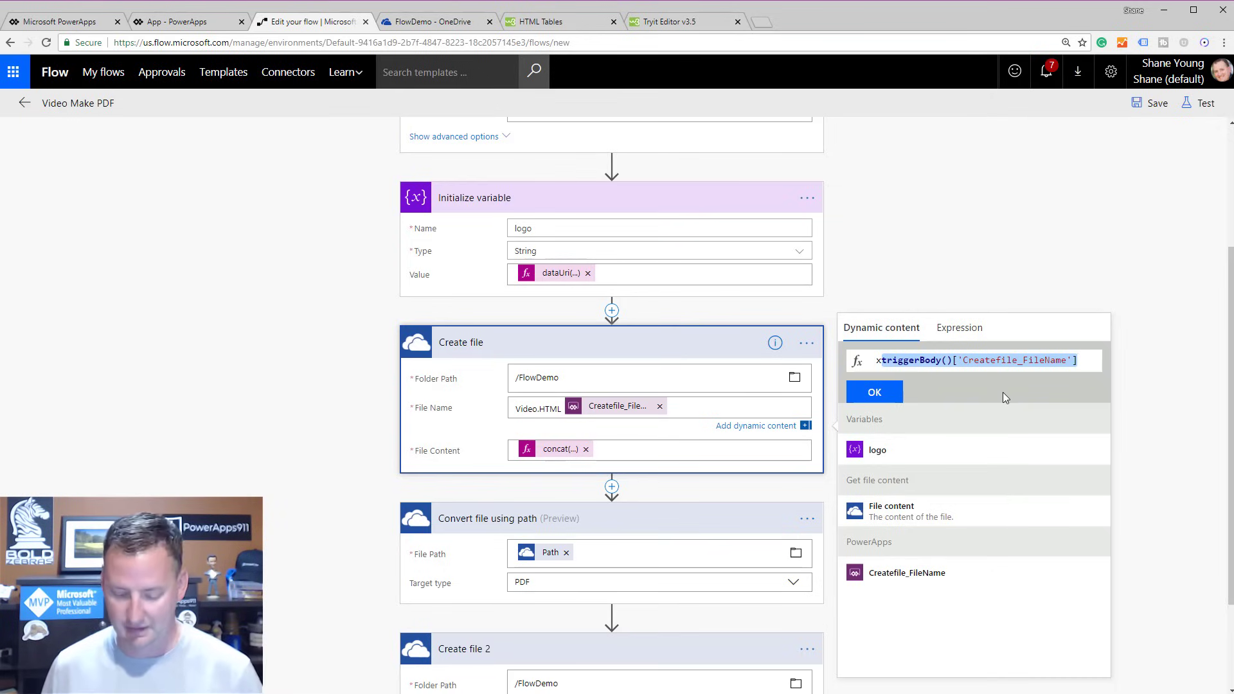
key(ctrl+x)
key(BackSpace)
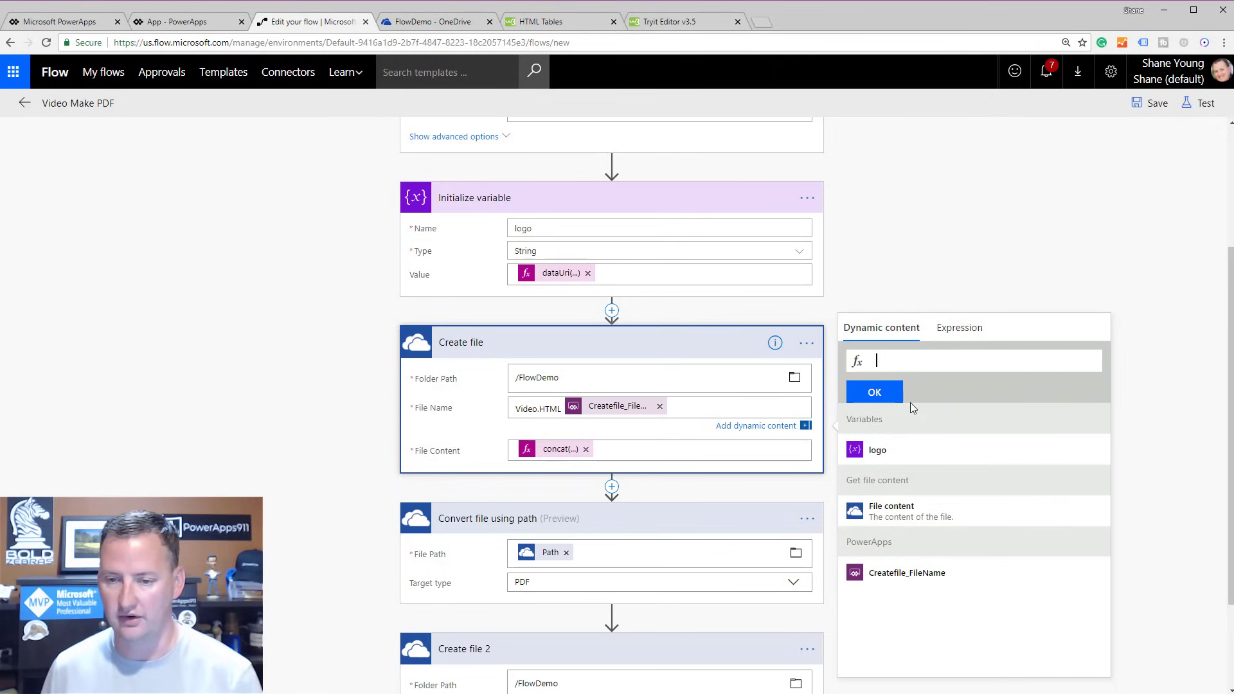
click(659, 406)
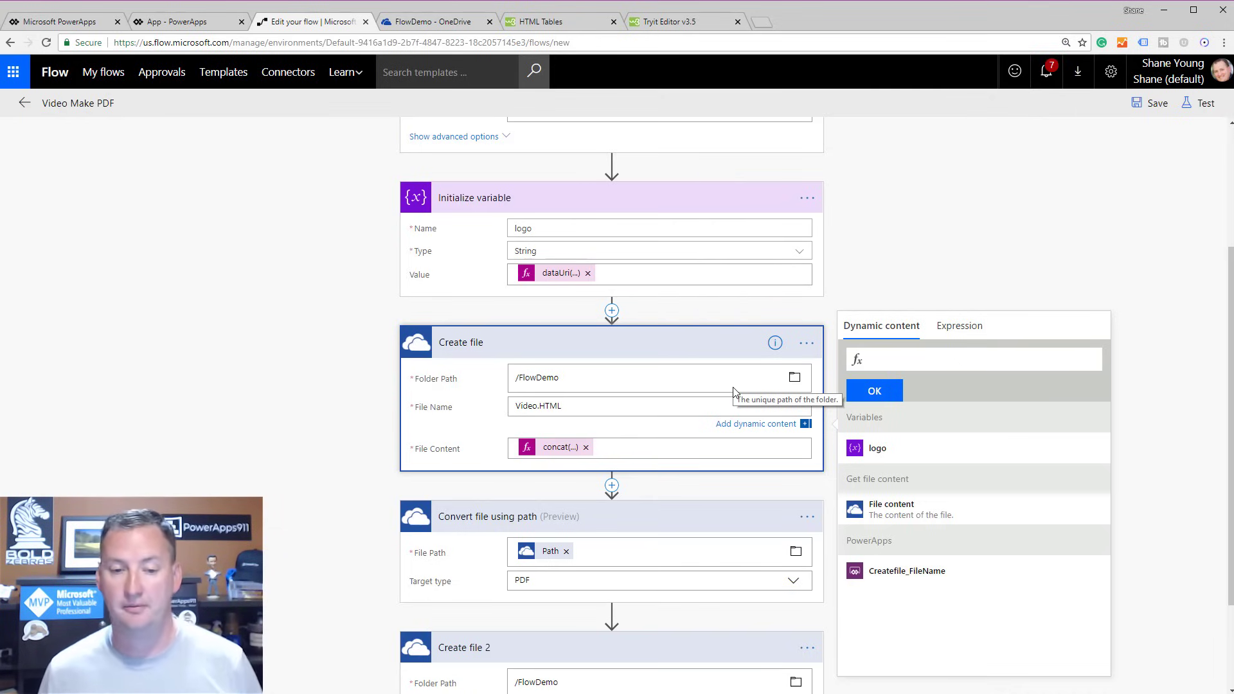
Open the File Content concat expression, switch to a blank Notepad document, and paste triggerBody()['Createfile_FileName'] followed by two line breaks.
click(566, 450)
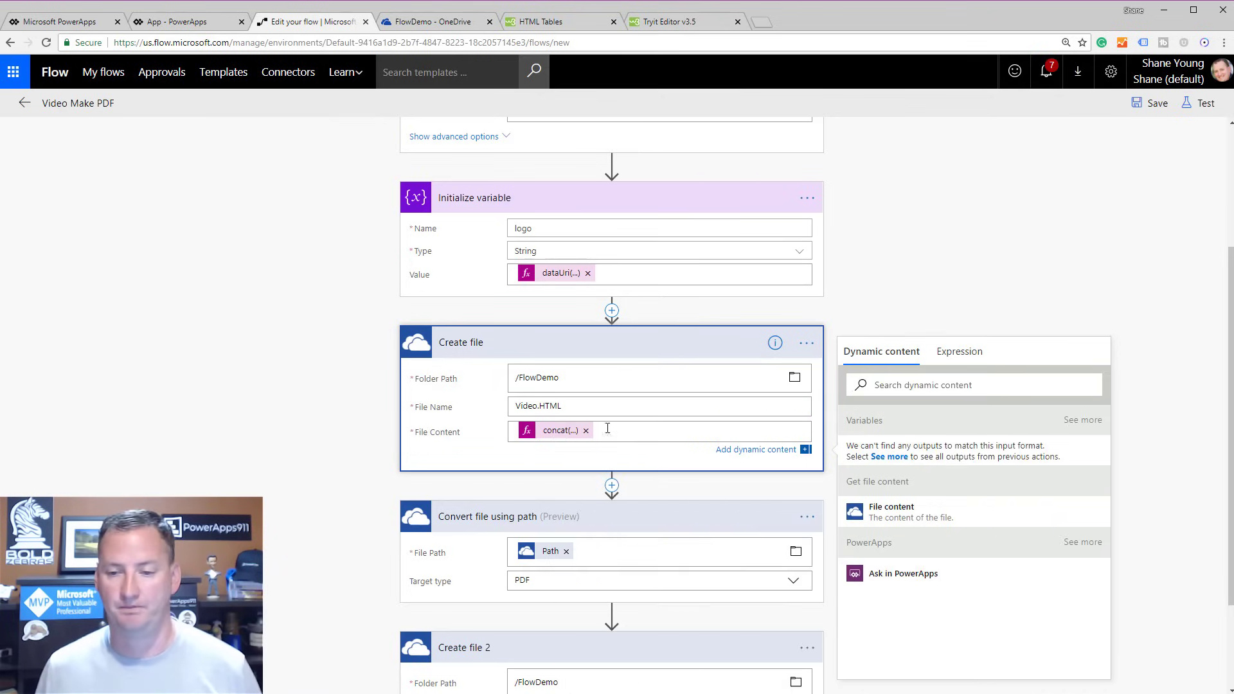
click(960, 351)
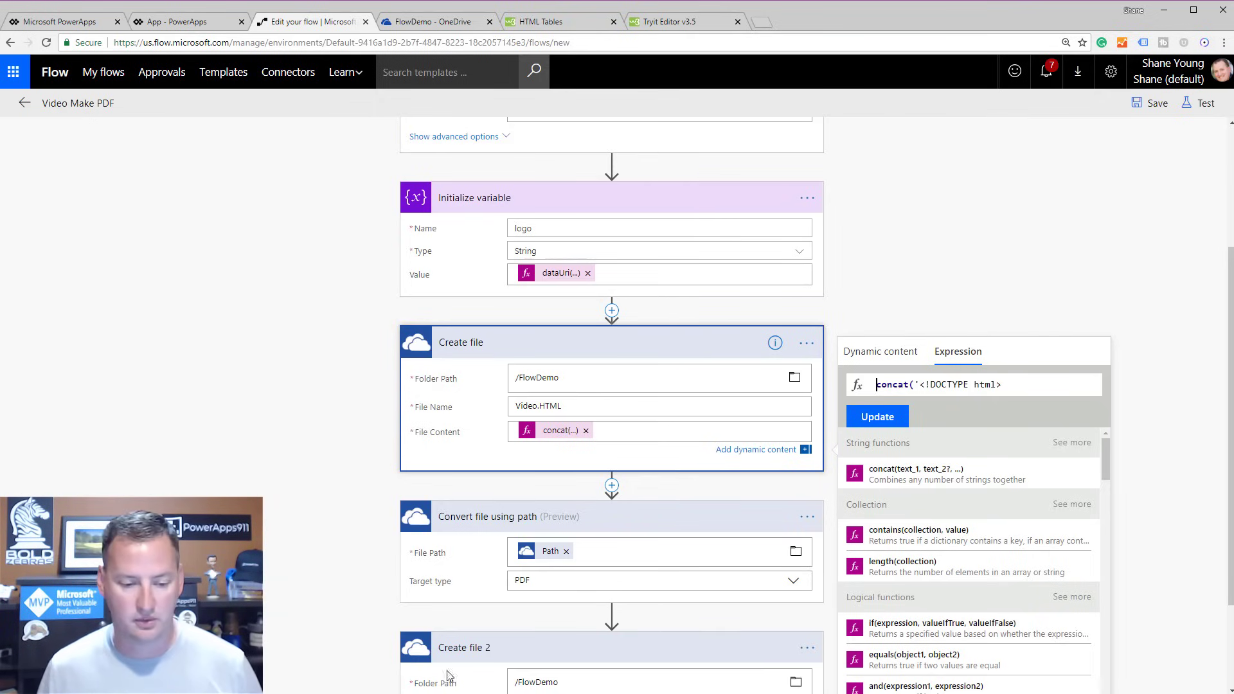
click(313, 693)
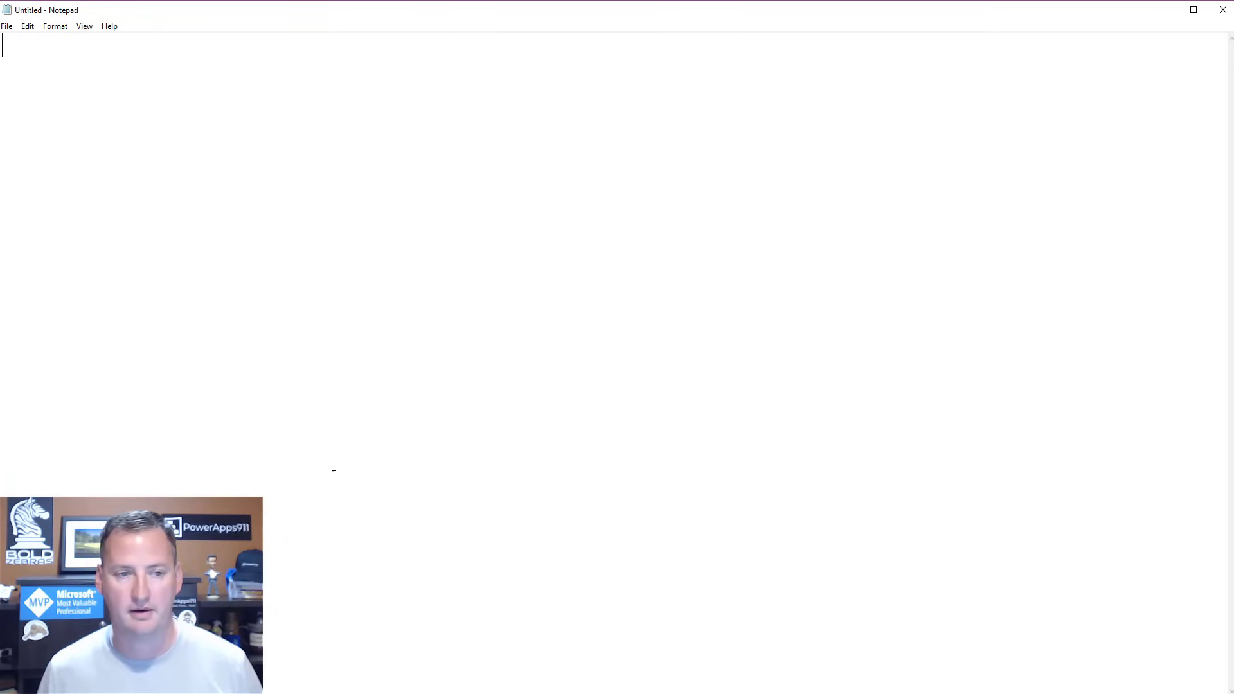
key(ctrl+v)
key(Return)
key(Return)
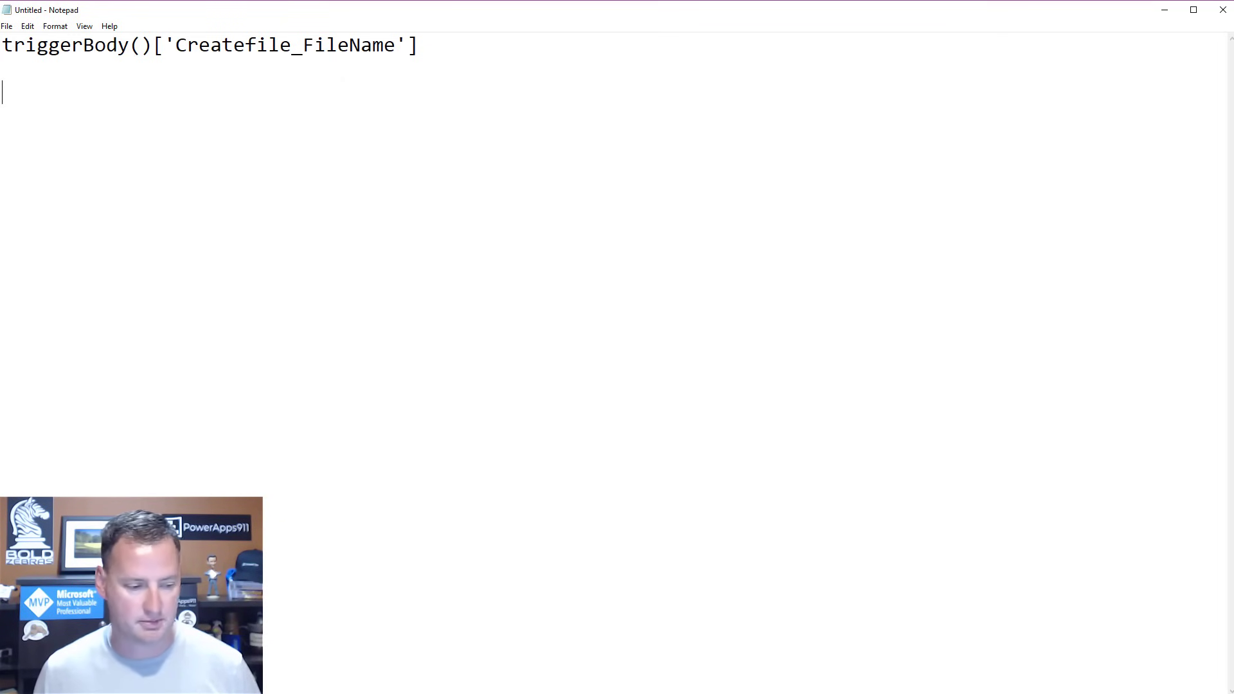
Copy the entire File Content concat expression from the flow into Notepad below the triggerBody line and check it from start to end.
key(alt+Tab)
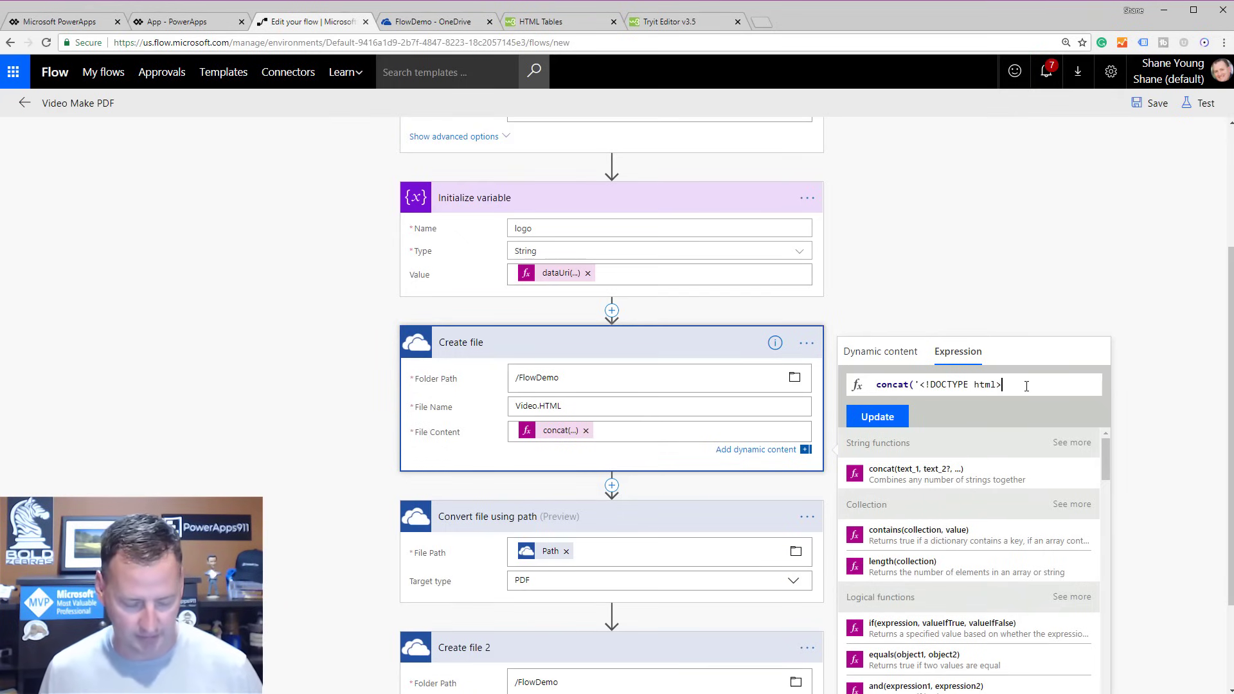
key(ctrl+a)
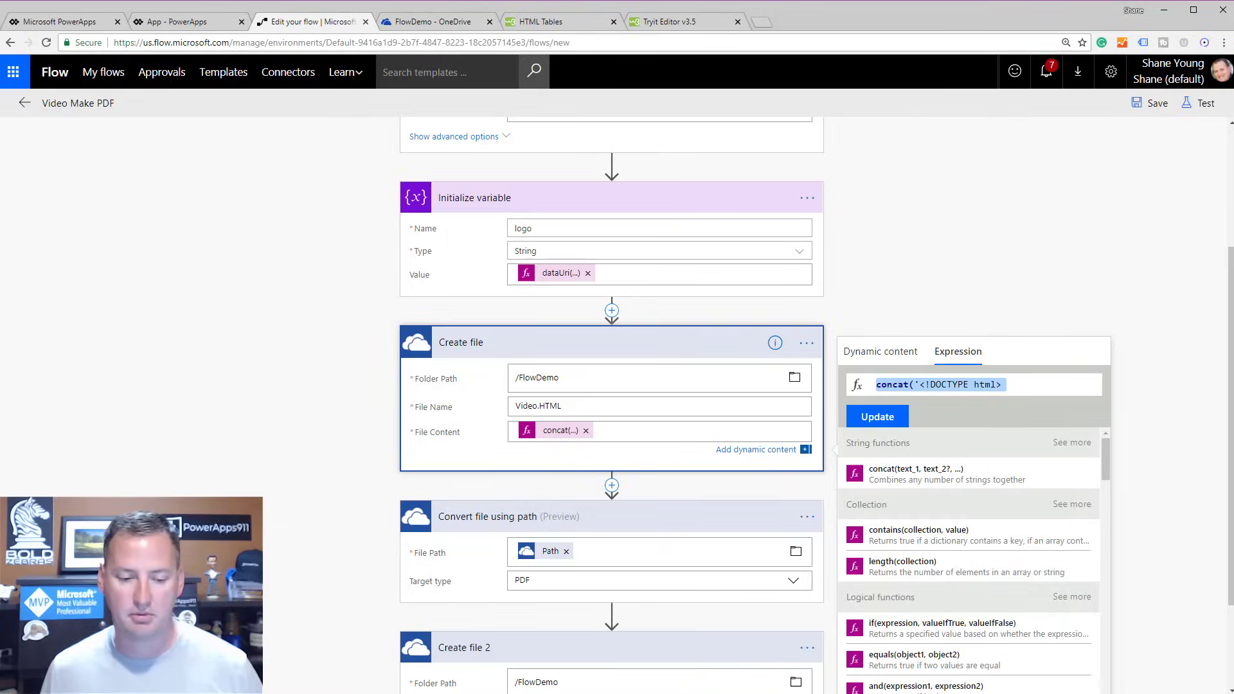
key(ctrl+c)
key(alt+Tab)
key(ctrl+v)
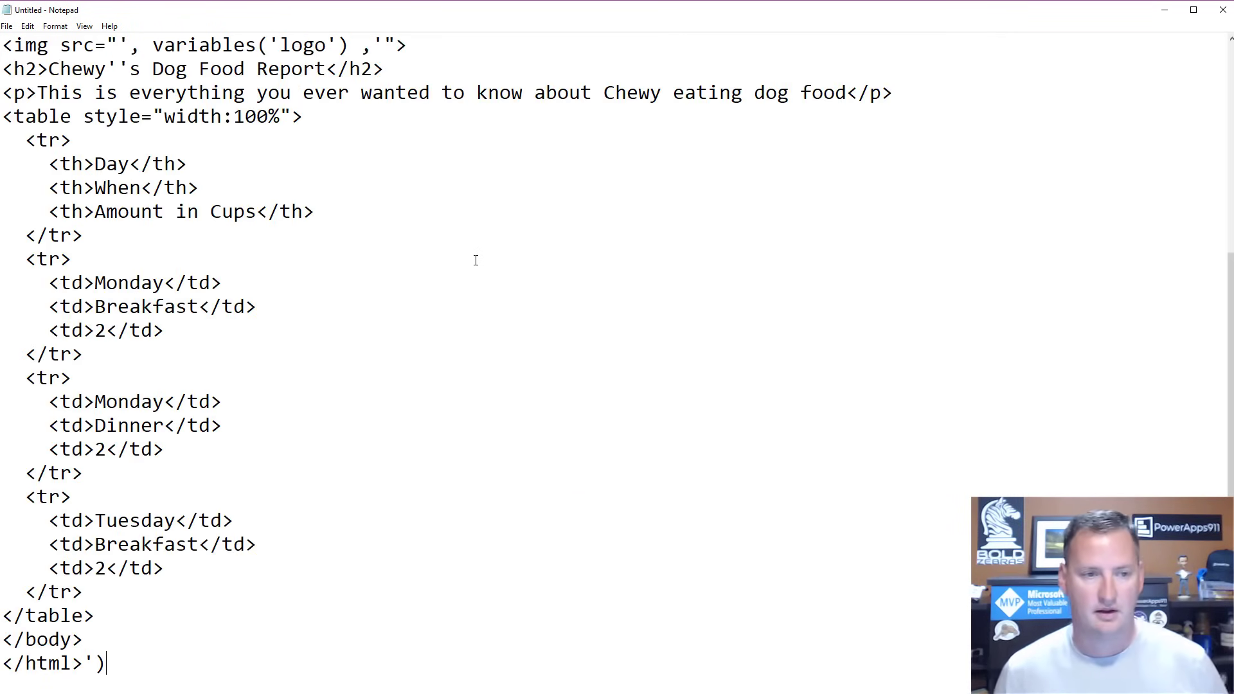
scroll(334, 193, up, 5)
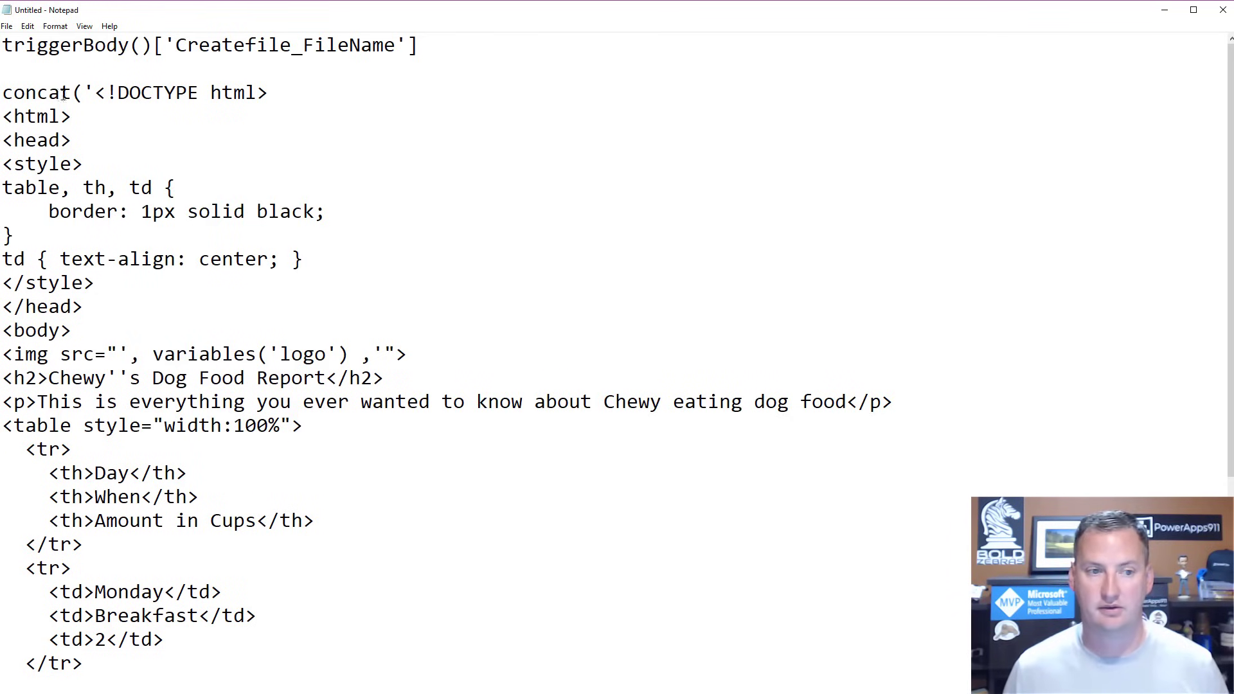
scroll(238, 456, down, 5)
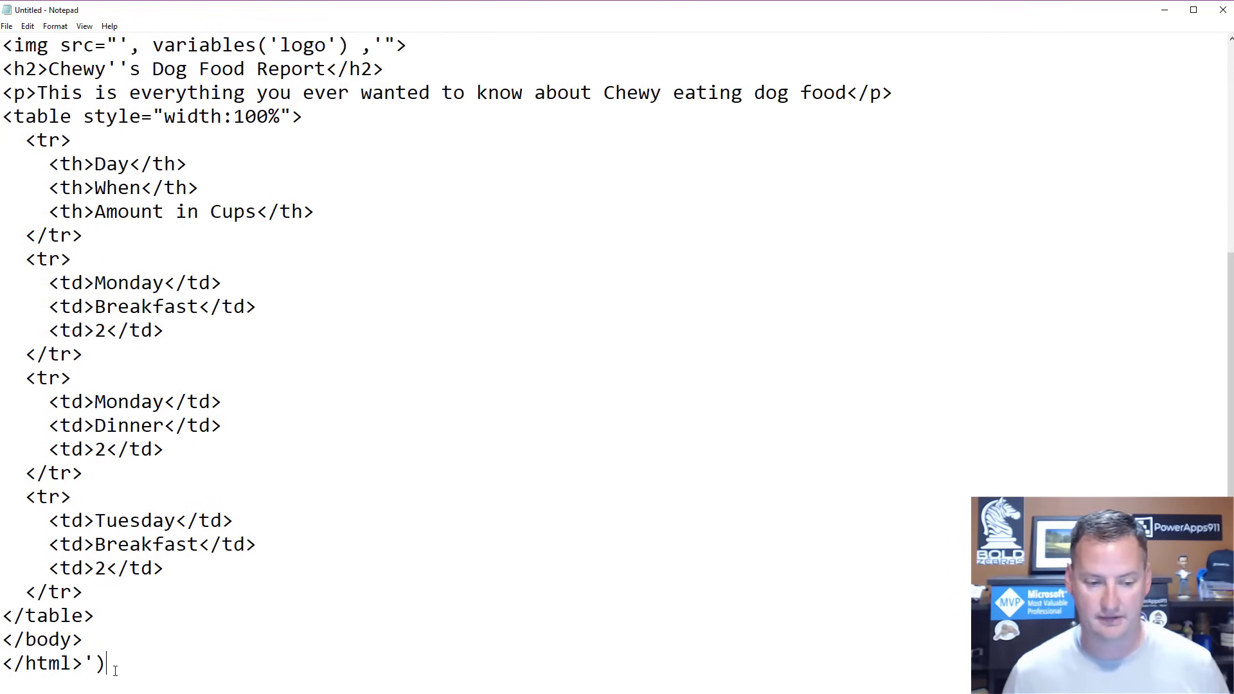
scroll(275, 540, up, 5)
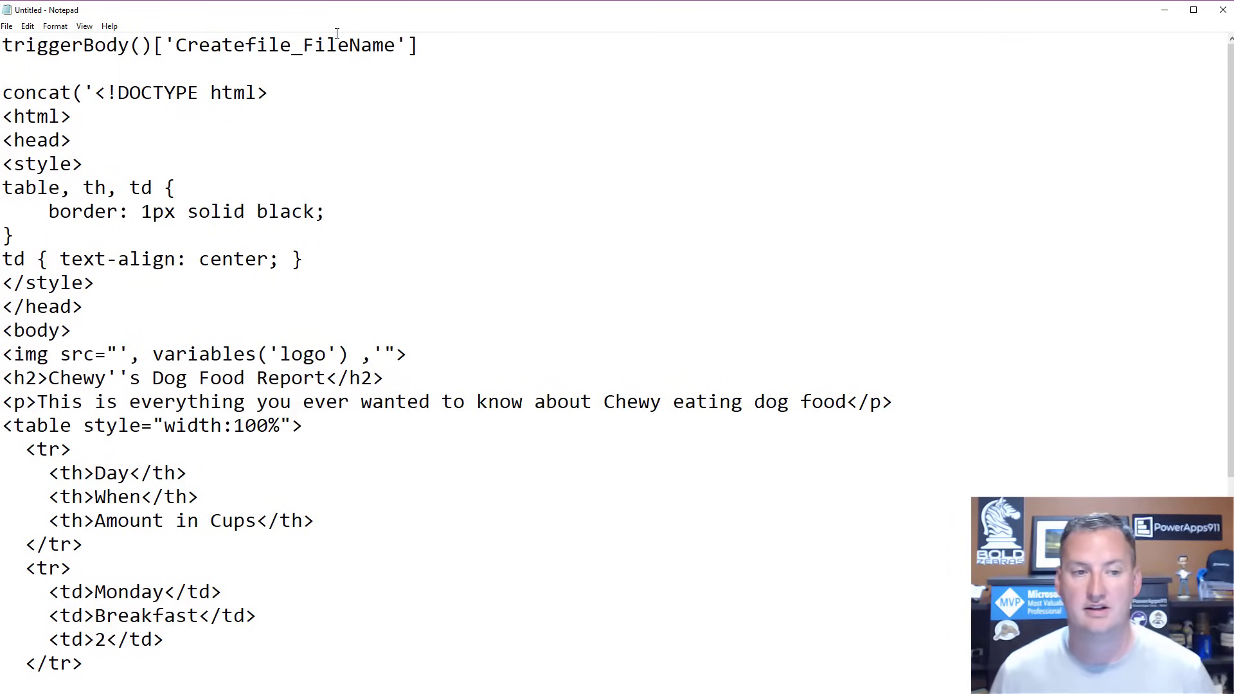
In the concat text, replace the 2 in the Tuesday Breakfast amount cell with a closing quote, comma, space and reopening quote.
drag(418, 45, 5, 50)
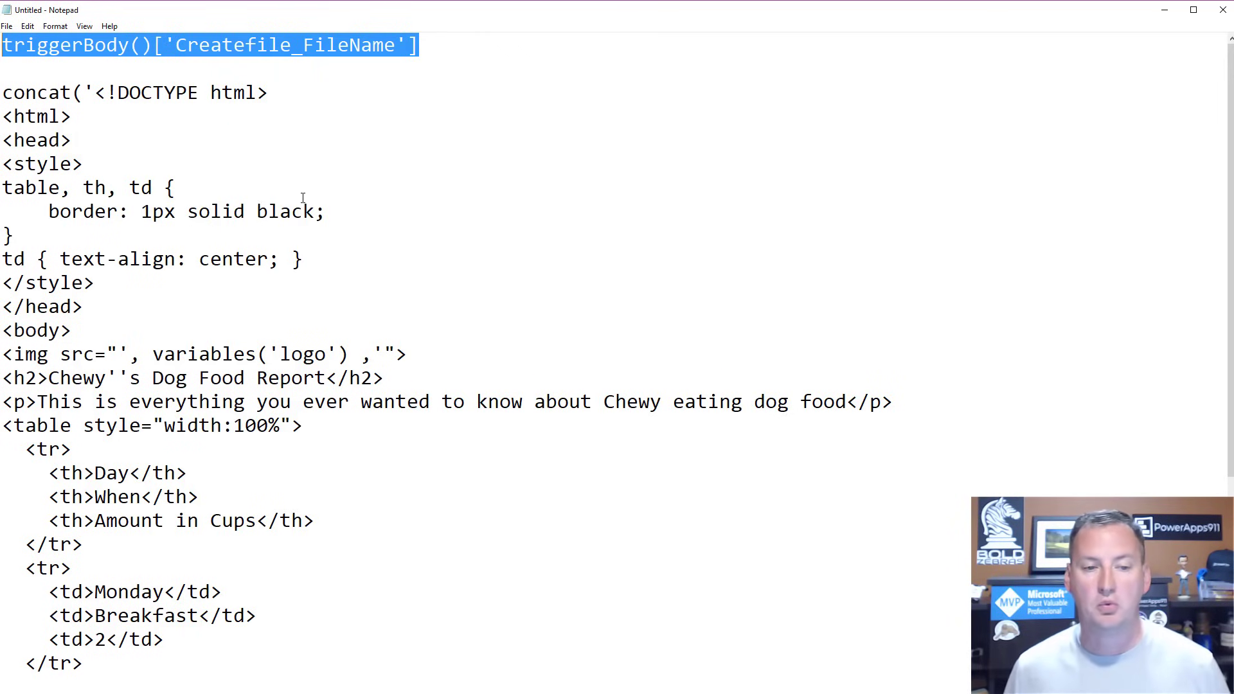
scroll(240, 236, down, 2)
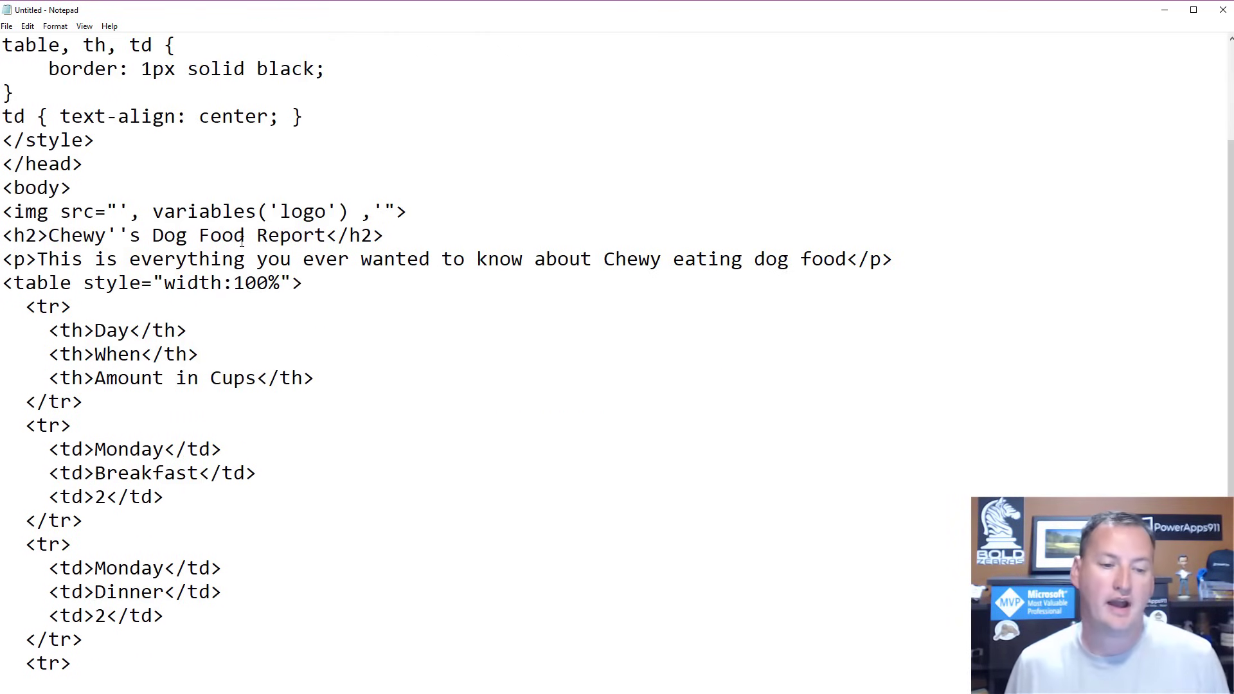
scroll(229, 270, down, 3)
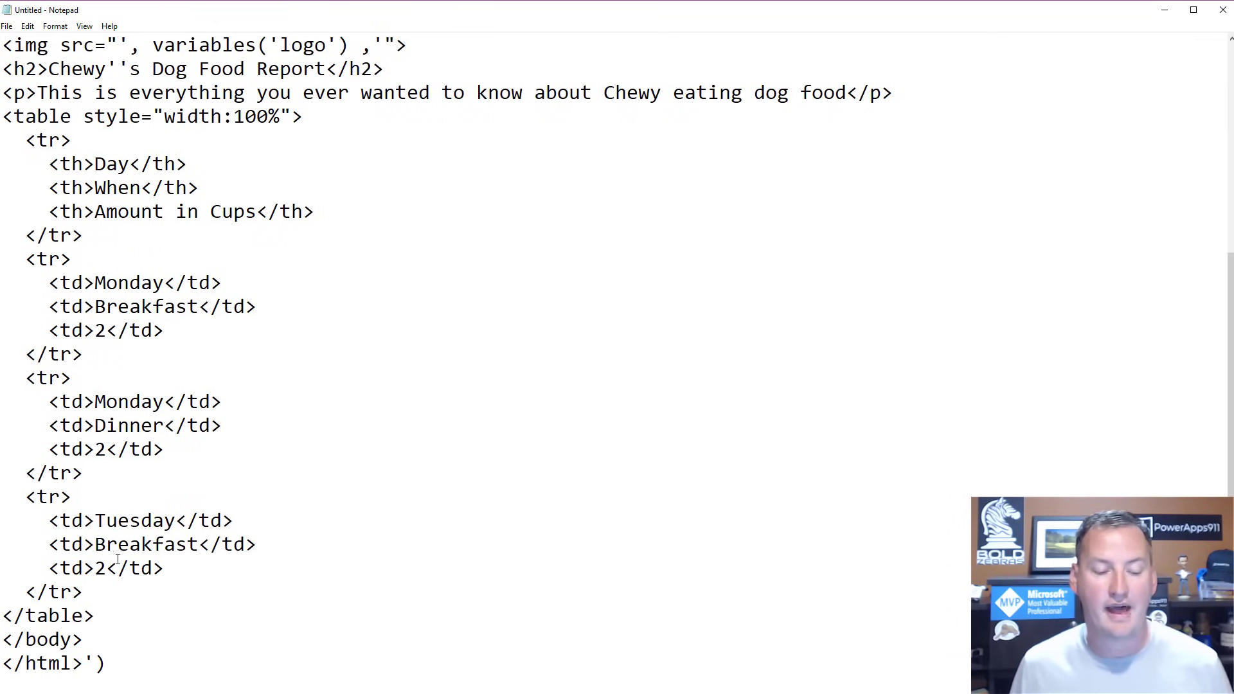
drag(96, 569, 103, 567)
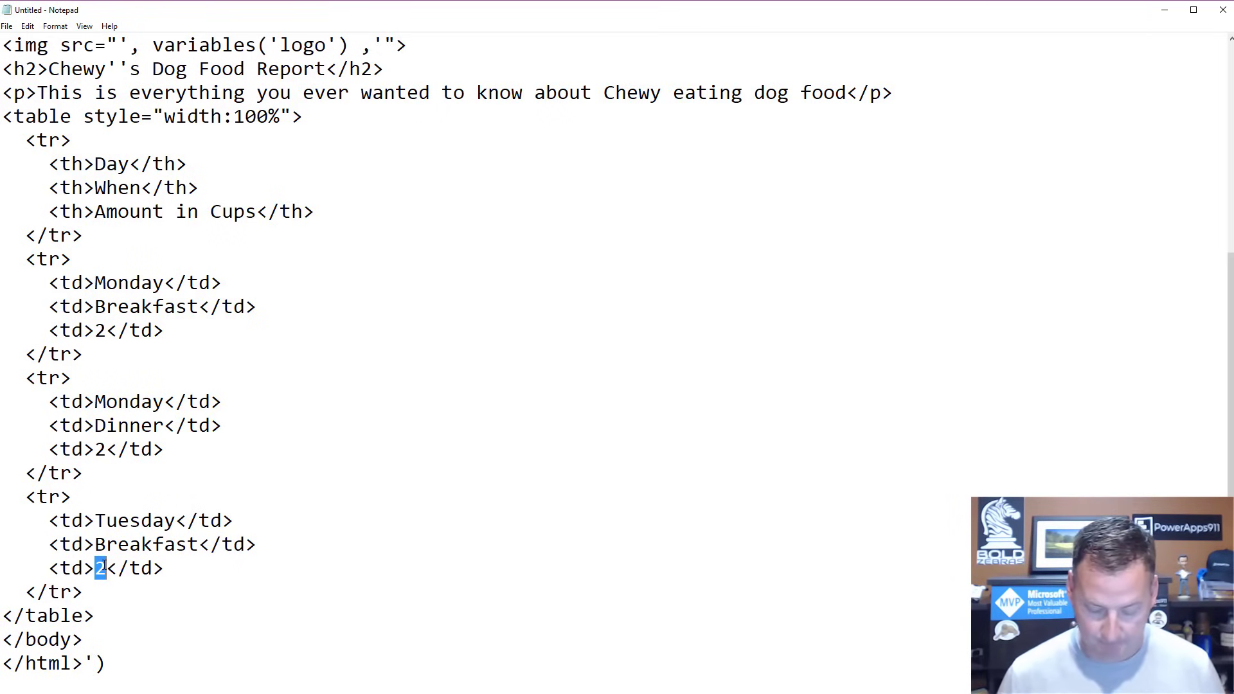
key(BackSpace)
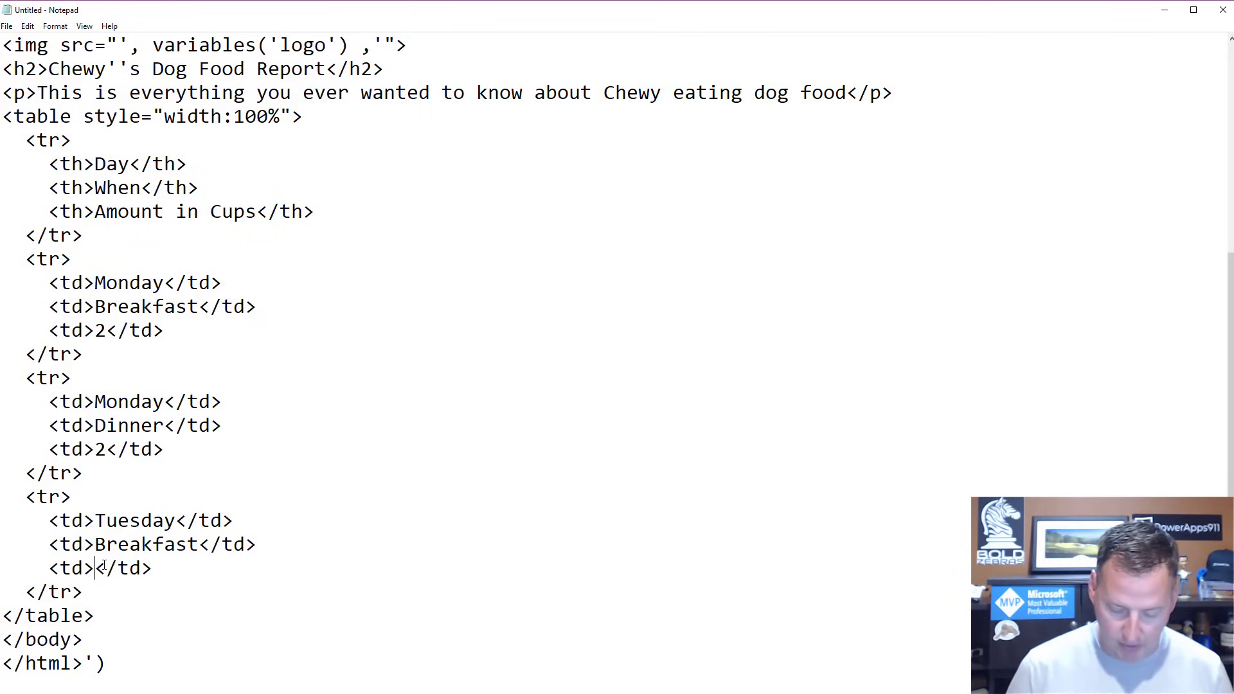
text(' )
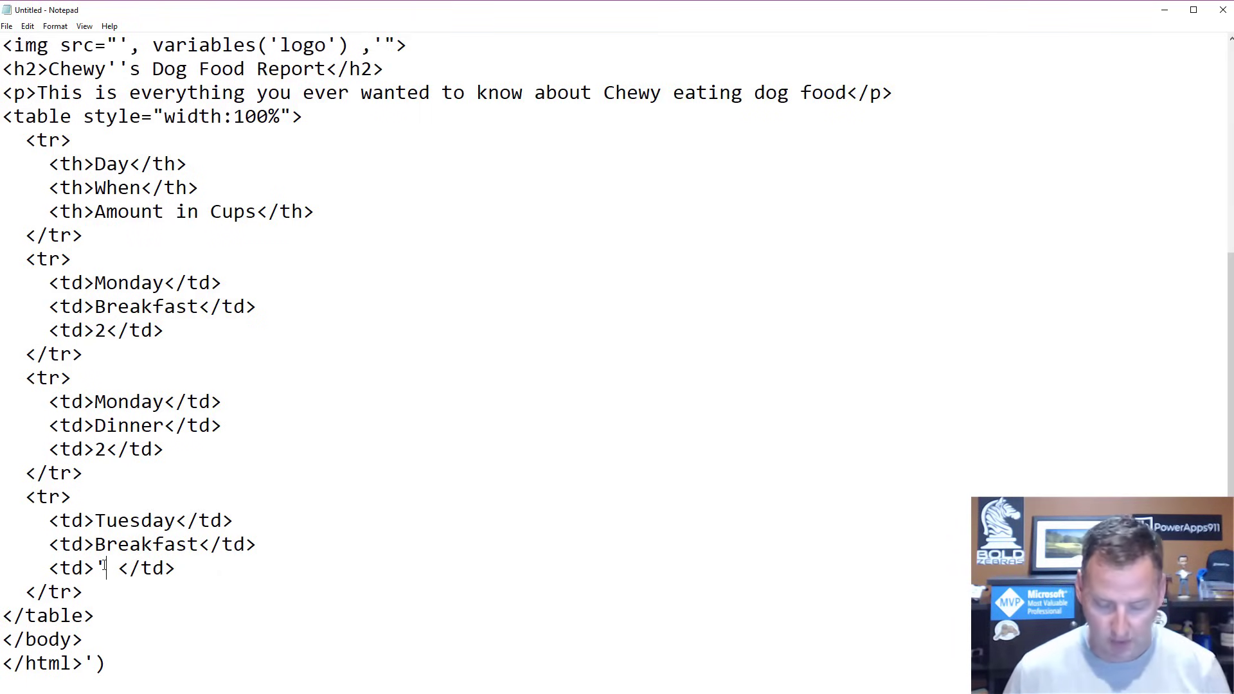
text(,)
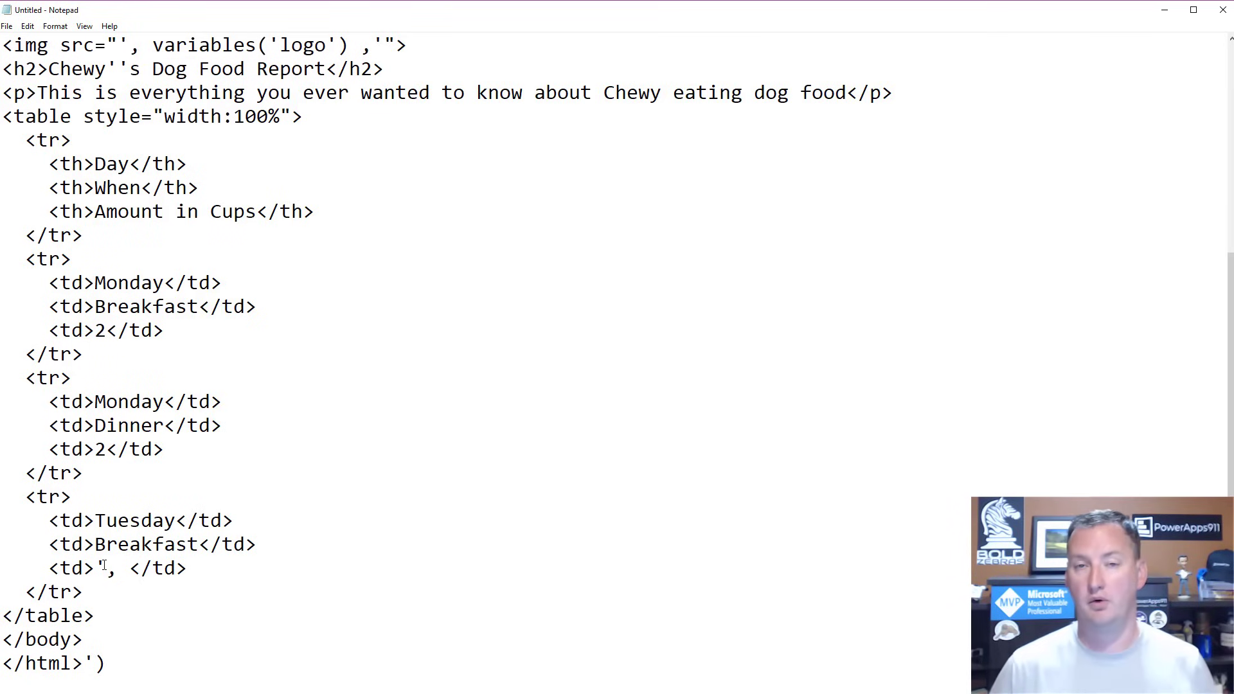
key(Right)
text(')
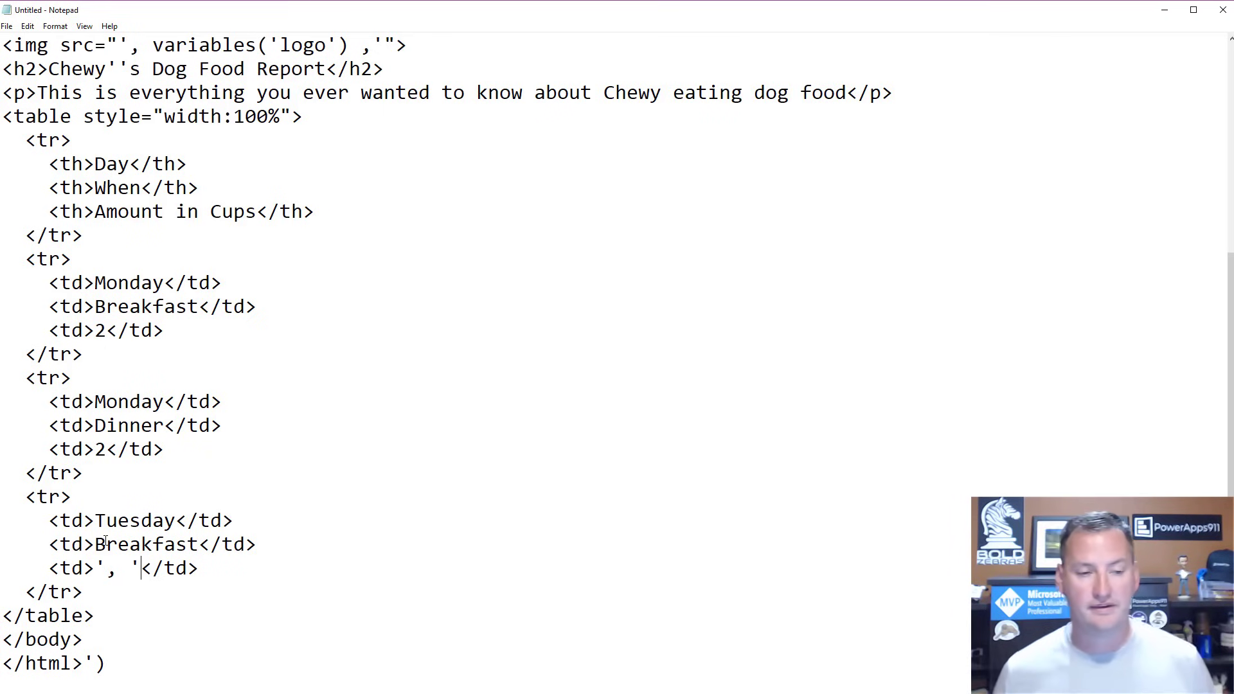
Copy the whole edited concat expression from Notepad, update the flow's File Content expression with it, and reopen that expression.
click(256, 186)
scroll(257, 186, up, 5)
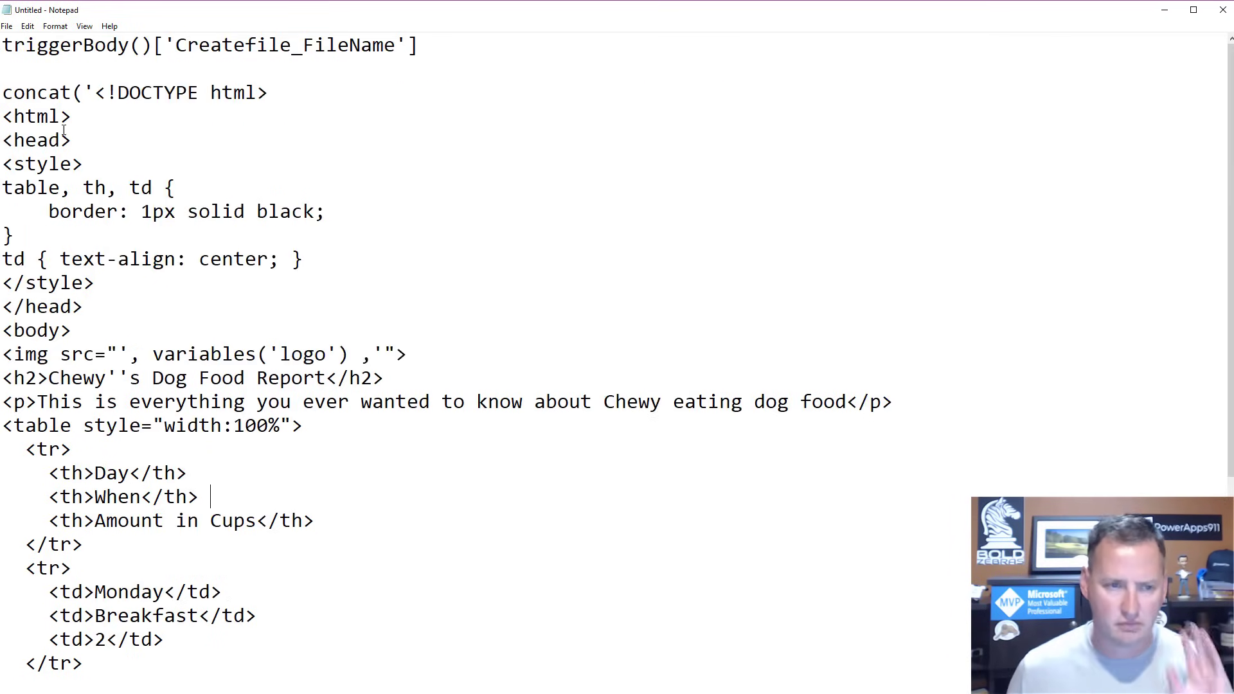
drag(2, 92, 109, 671)
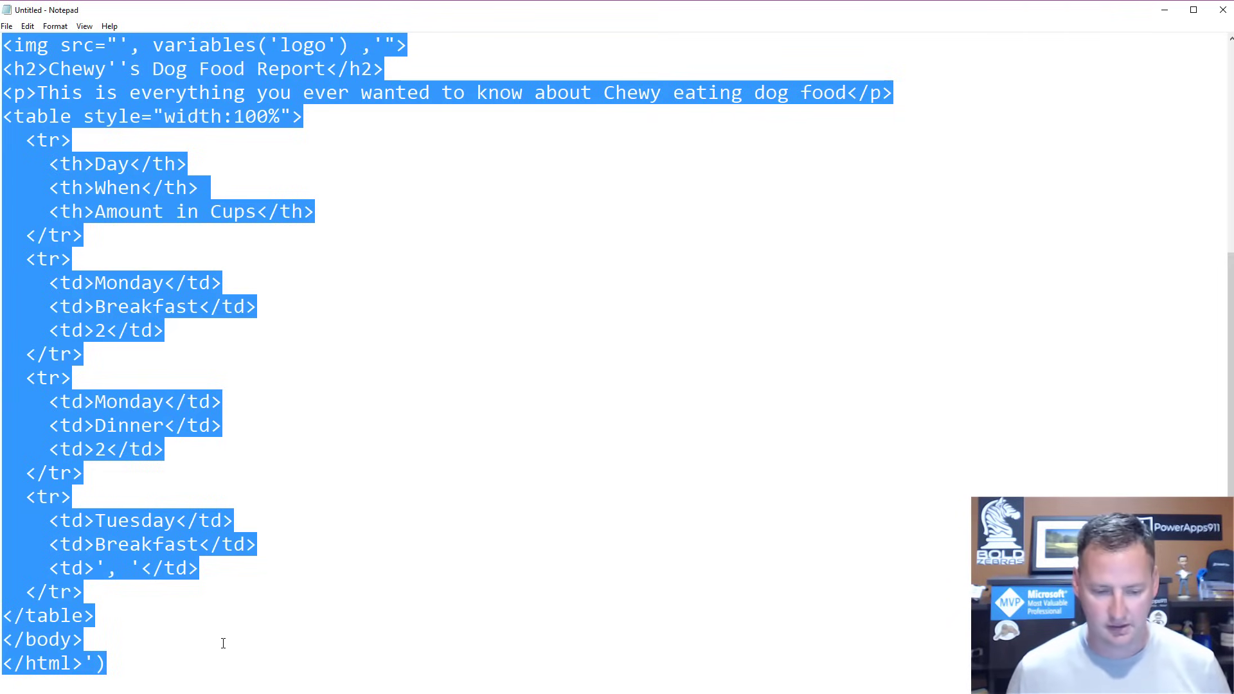
key(alt+Tab)
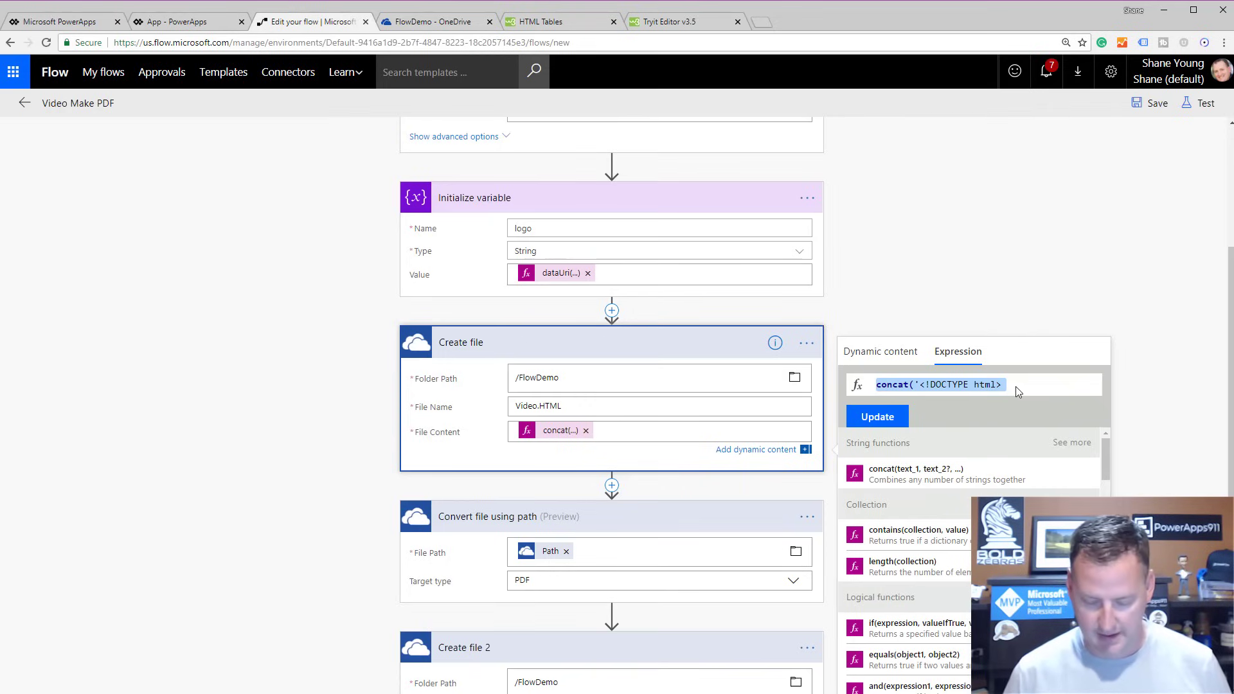
key(BackSpace)
key(ctrl+v)
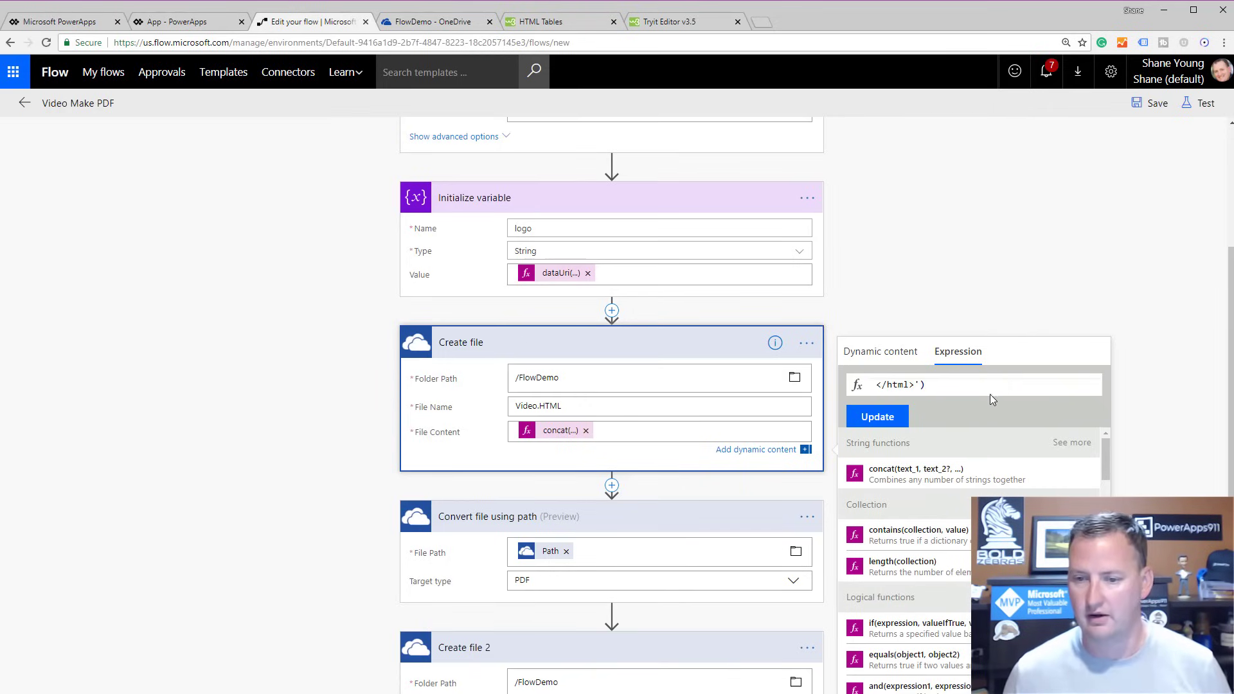
click(880, 416)
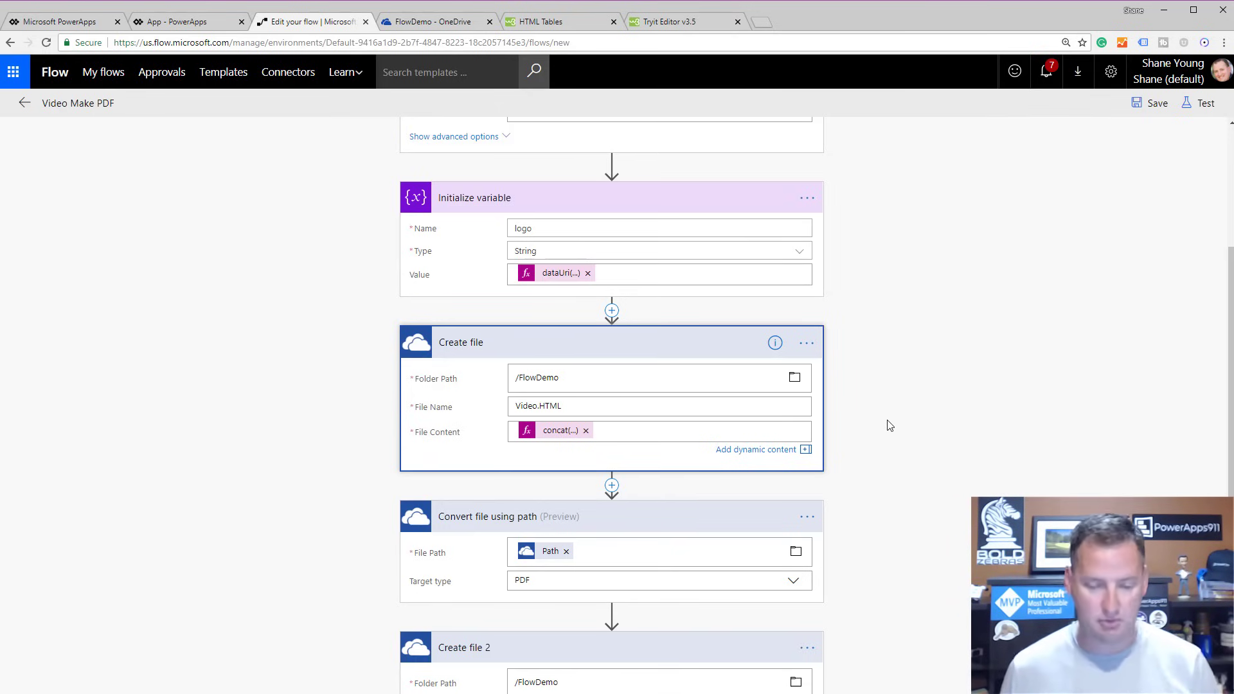
click(563, 430)
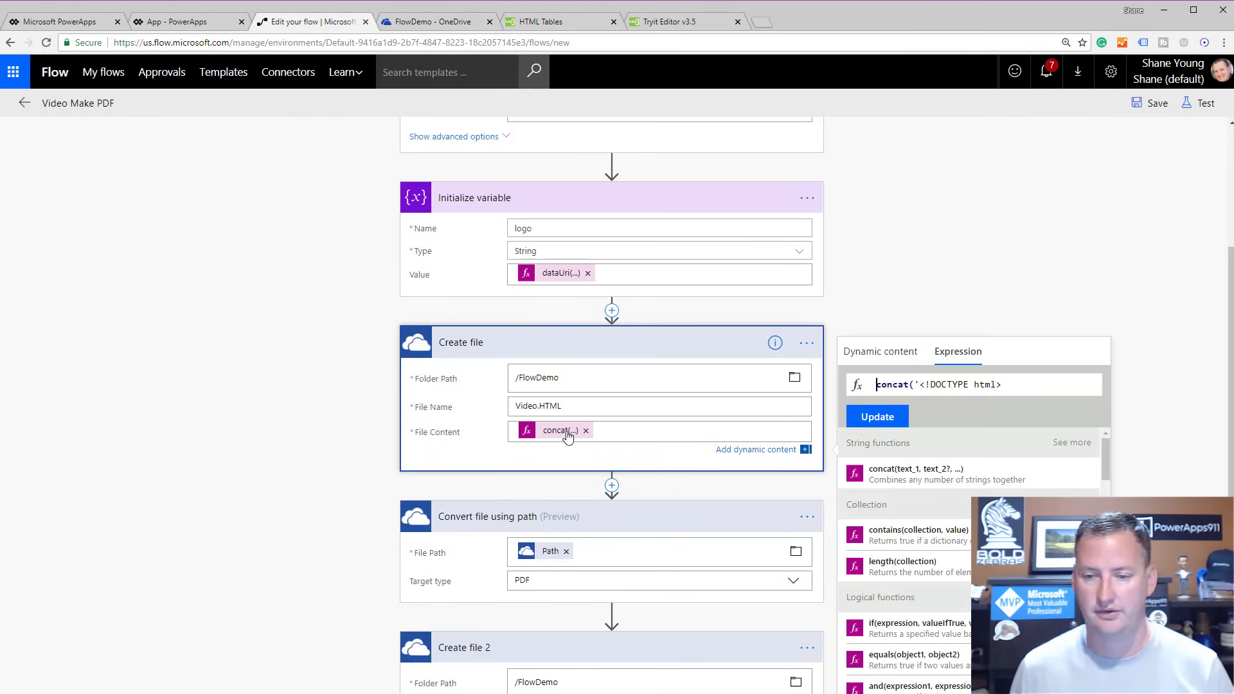
Back in Notepad, add a comma before the reopening quote in the Tuesday Breakfast amount cell, with spaces between the two commas.
key(alt+Tab)
click(303, 402)
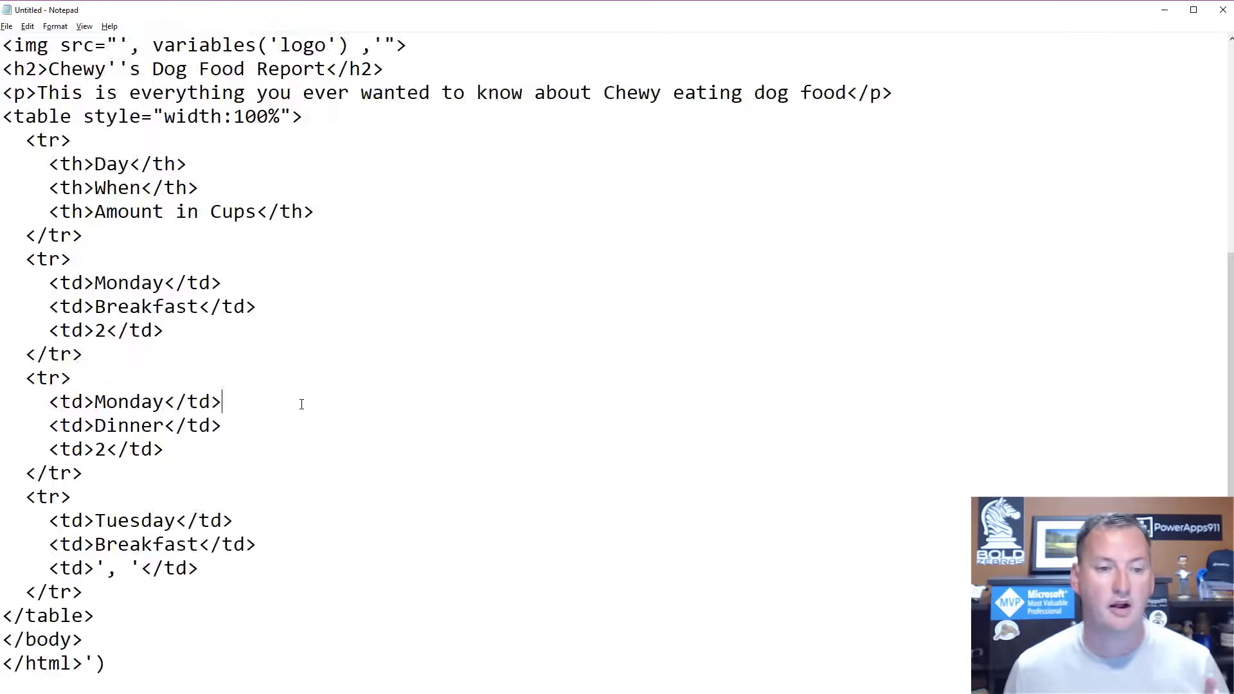
click(130, 568)
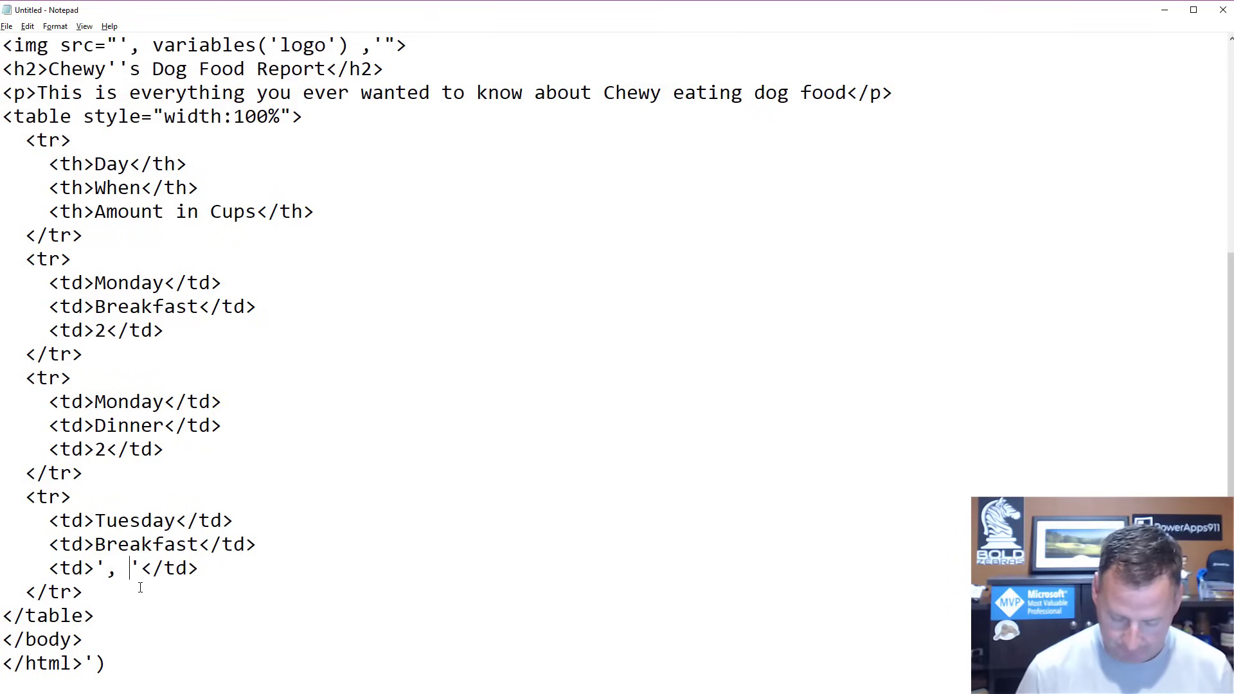
text(,)
key(Left)
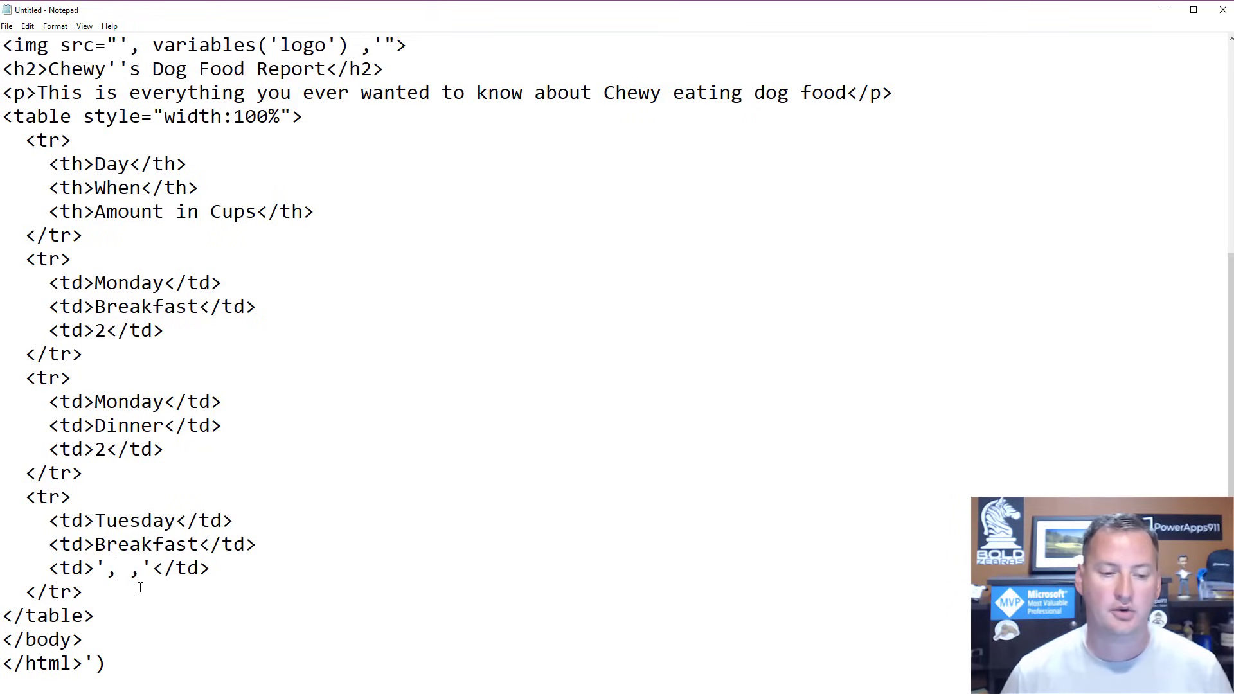
key(Left)
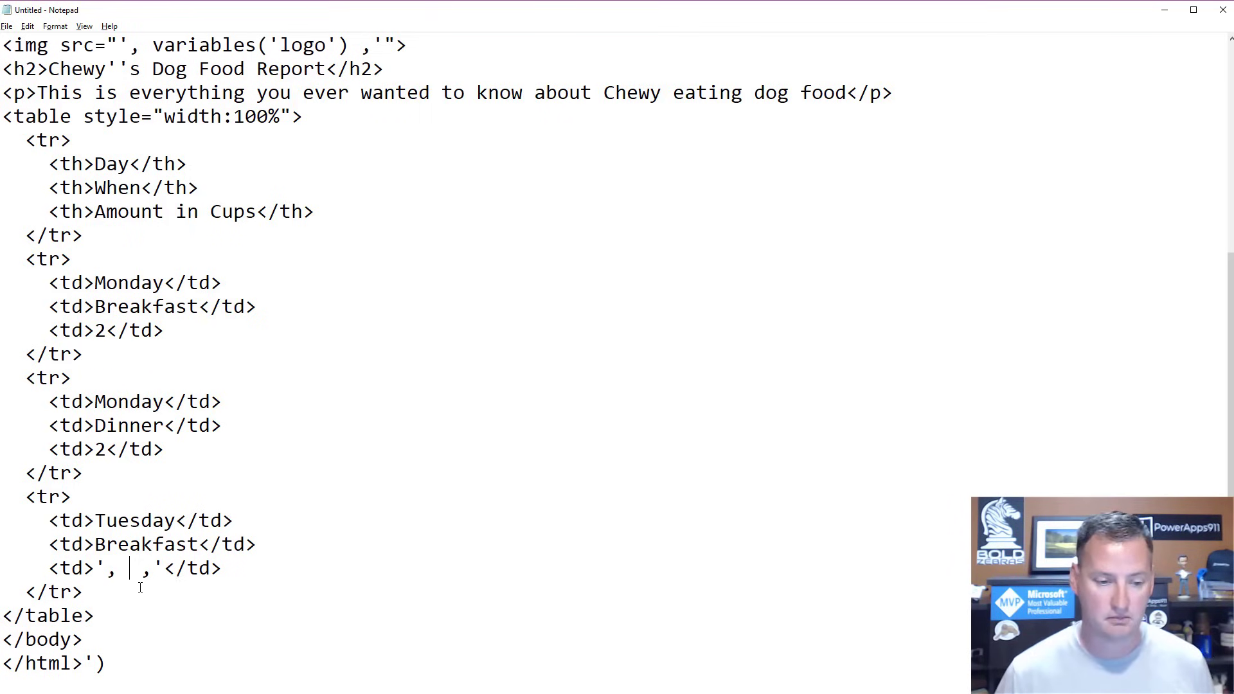
key(Left)
key(ctrl+v)
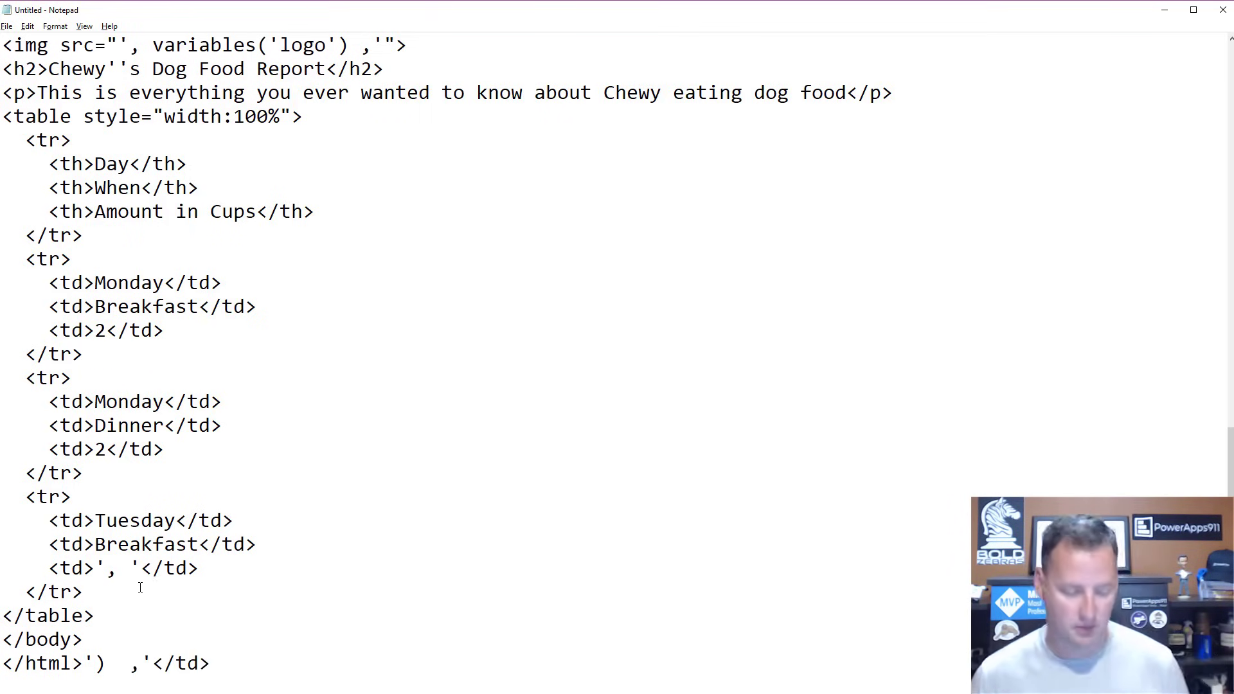
key(ctrl+z)
Copy triggerBody()['Createfile_FileName'] from the first line and paste it between the two commas in the Tuesday Breakfast amount cell.
scroll(153, 581, up, 5)
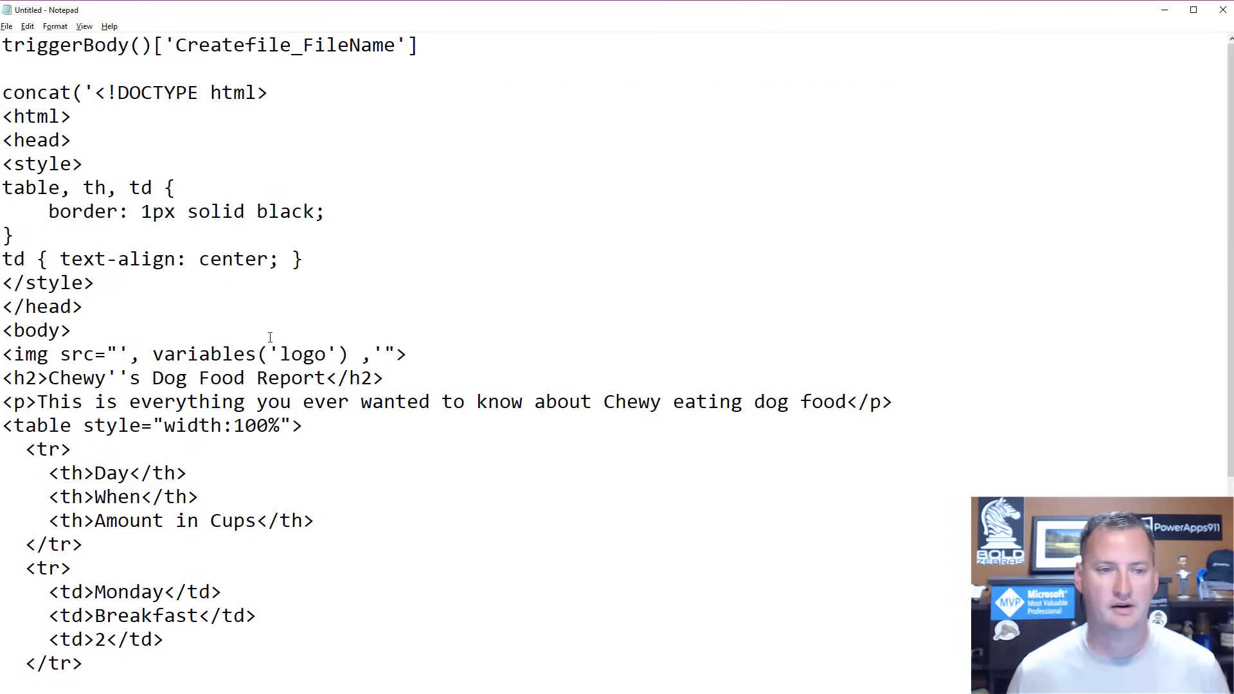
drag(428, 46, 2, 46)
key(ctrl+c)
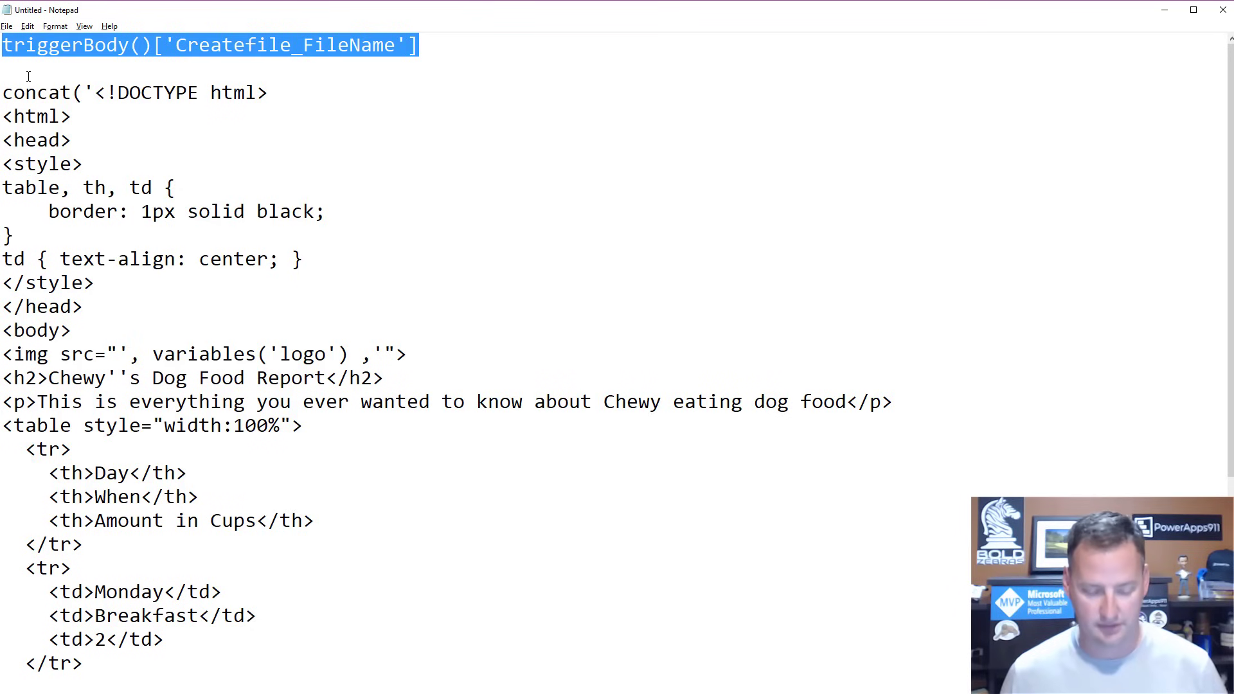
scroll(394, 341, down, 5)
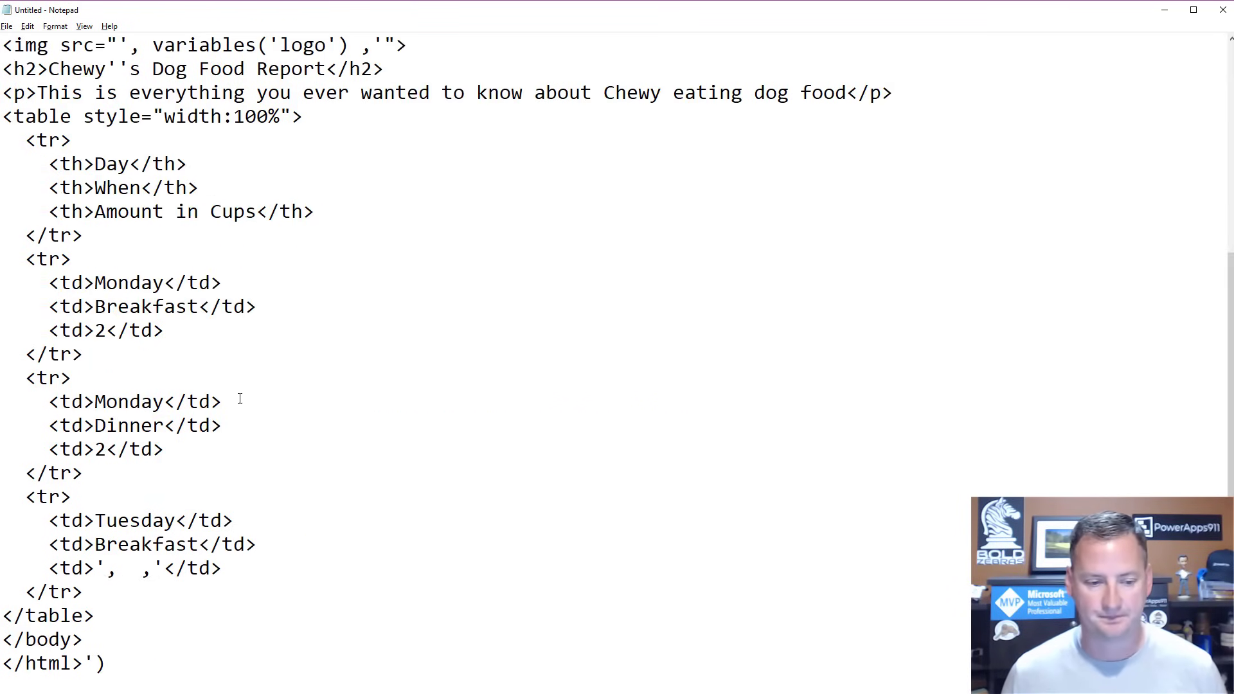
double_click(140, 570)
click(131, 570)
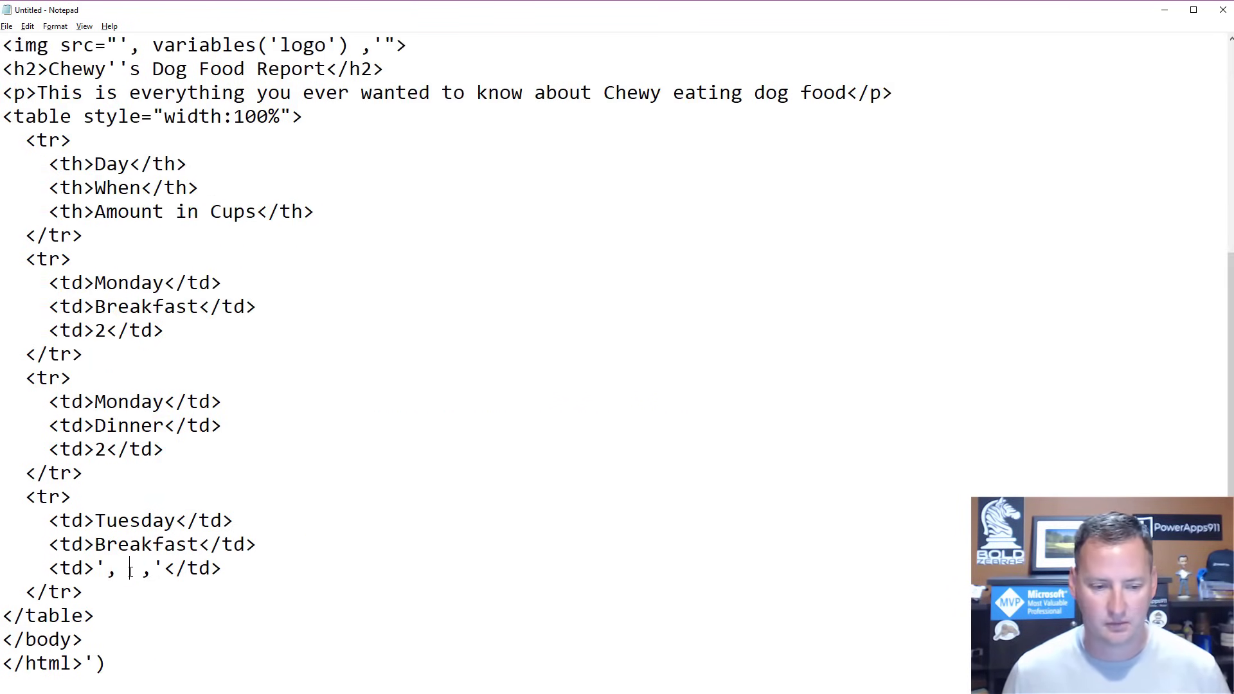
key(ctrl+v)
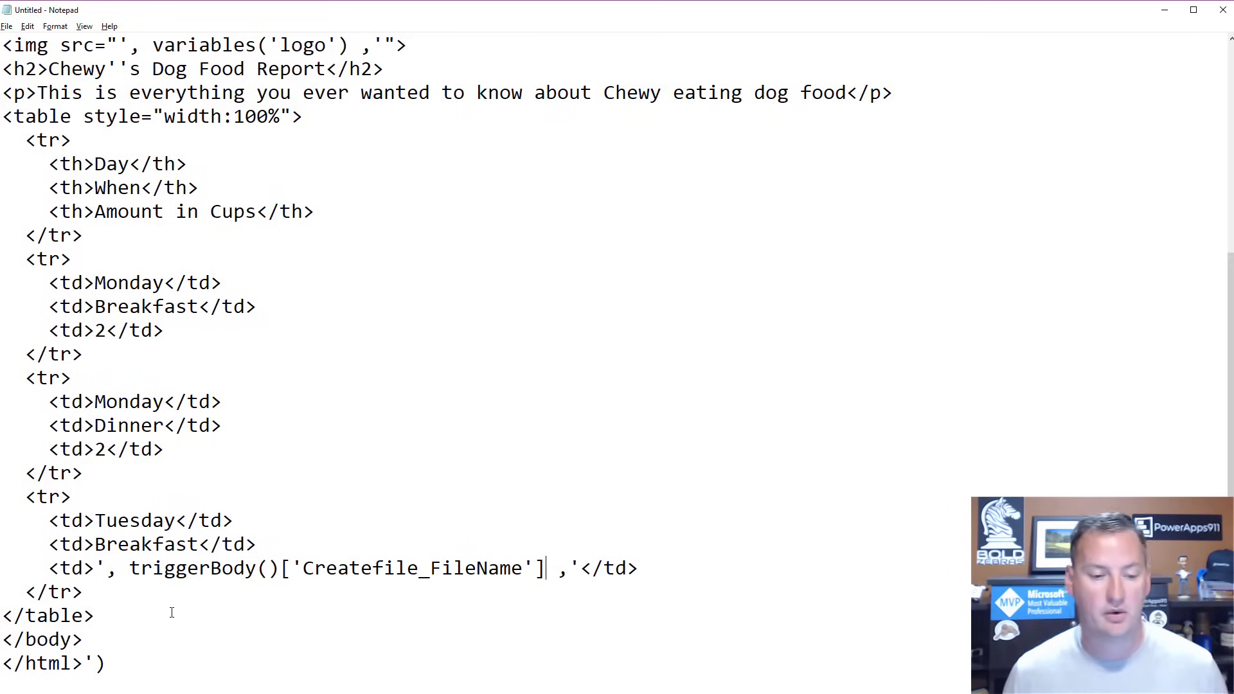
Copy the full concat expression from Notepad, replace the flow's File Content expression with it, update it, and save the flow.
drag(106, 665, 1, 87)
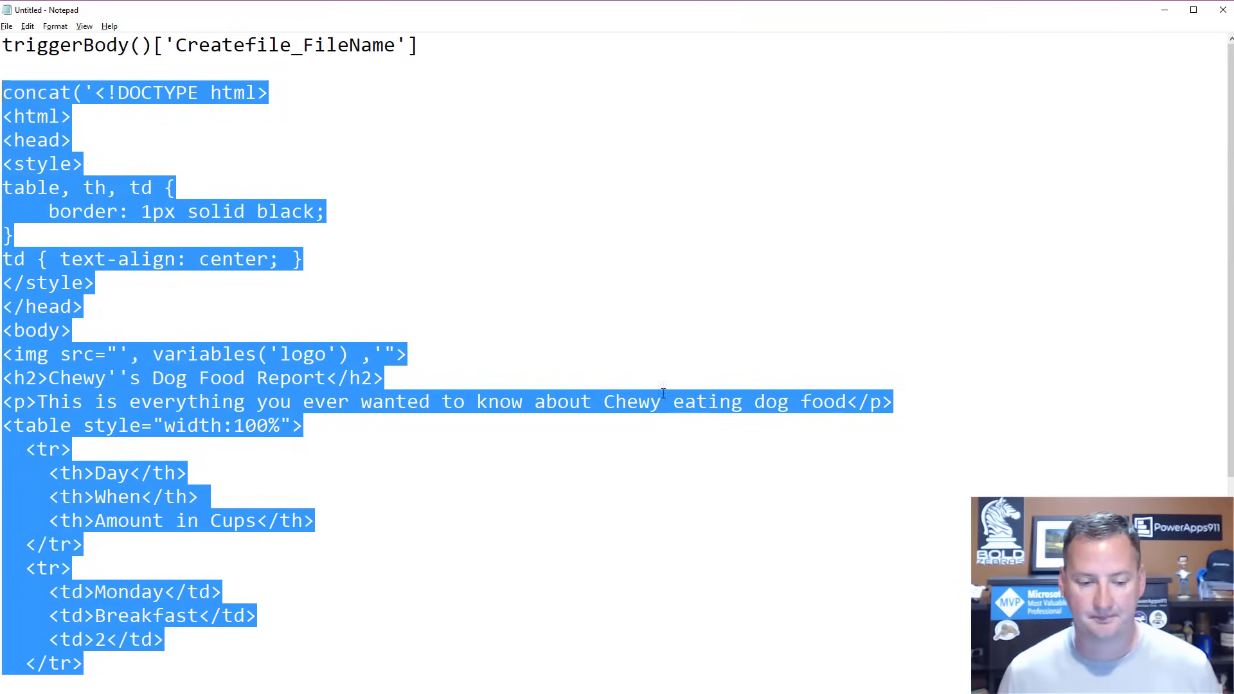
key(alt+Tab)
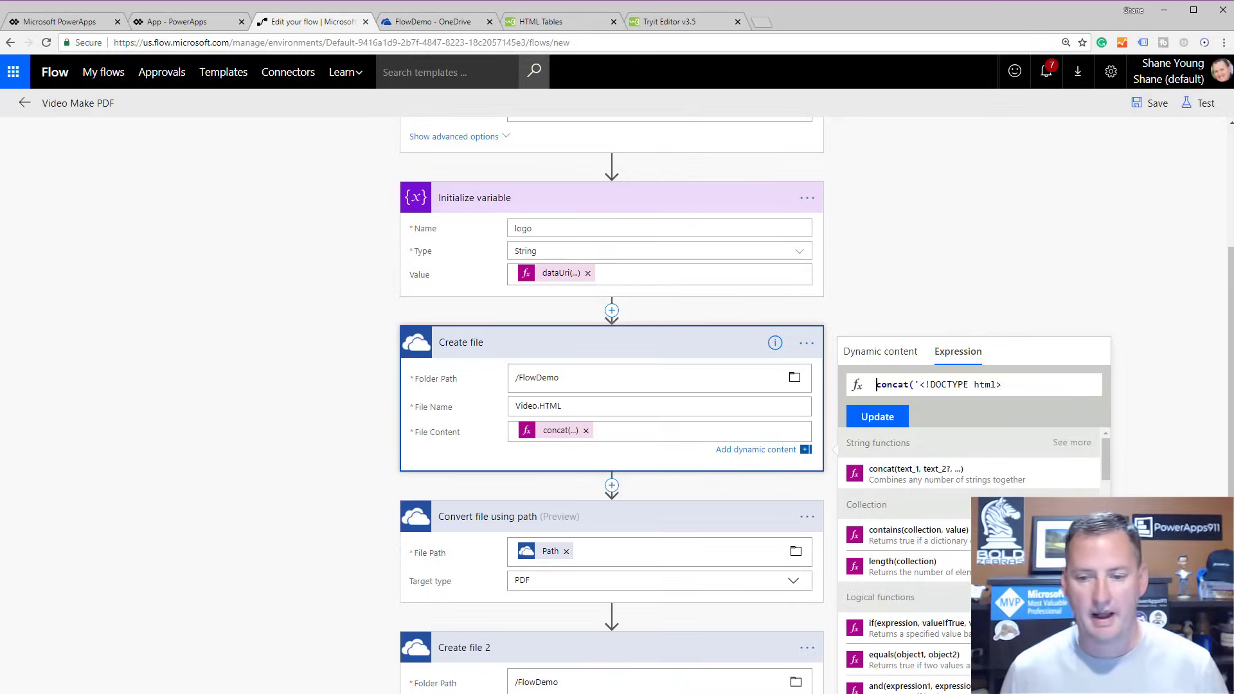
key(ctrl+a)
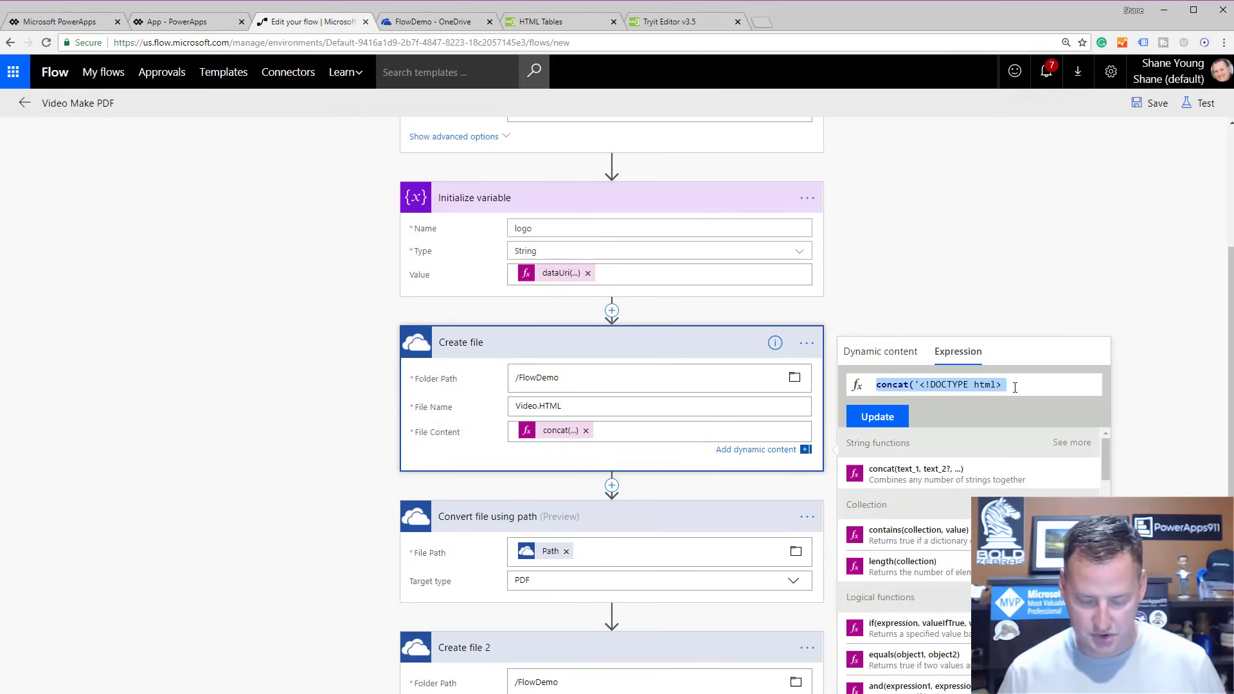
key(BackSpace)
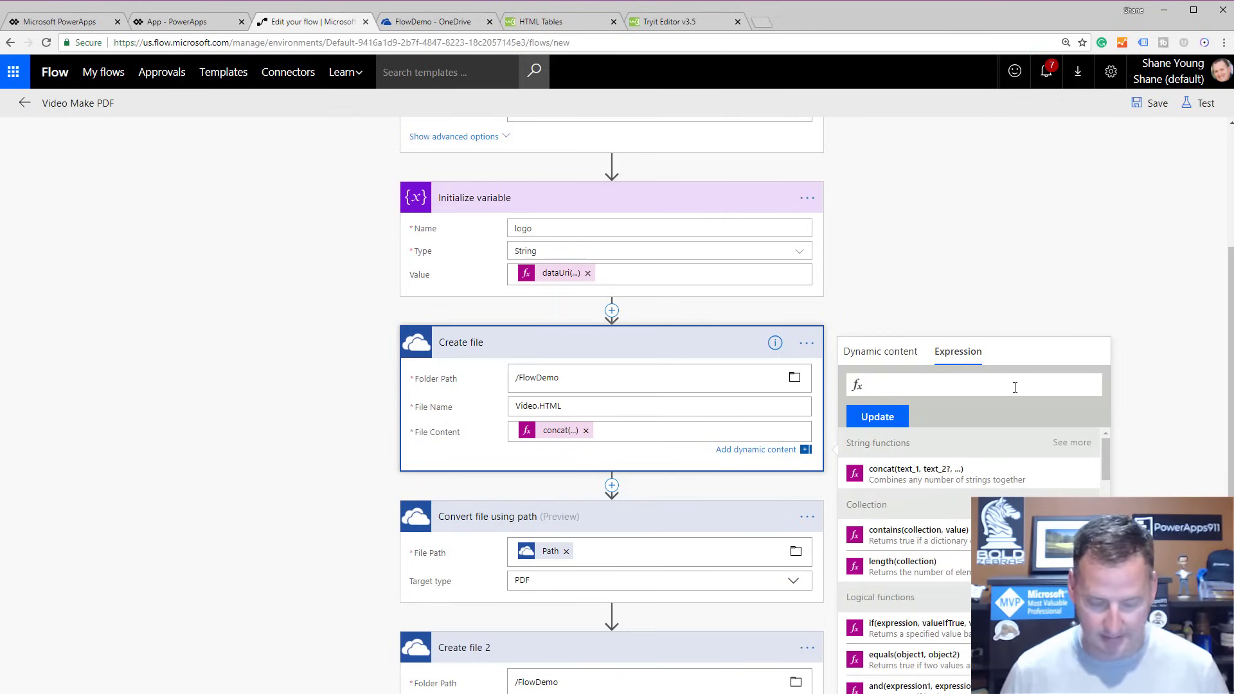
key(ctrl+v)
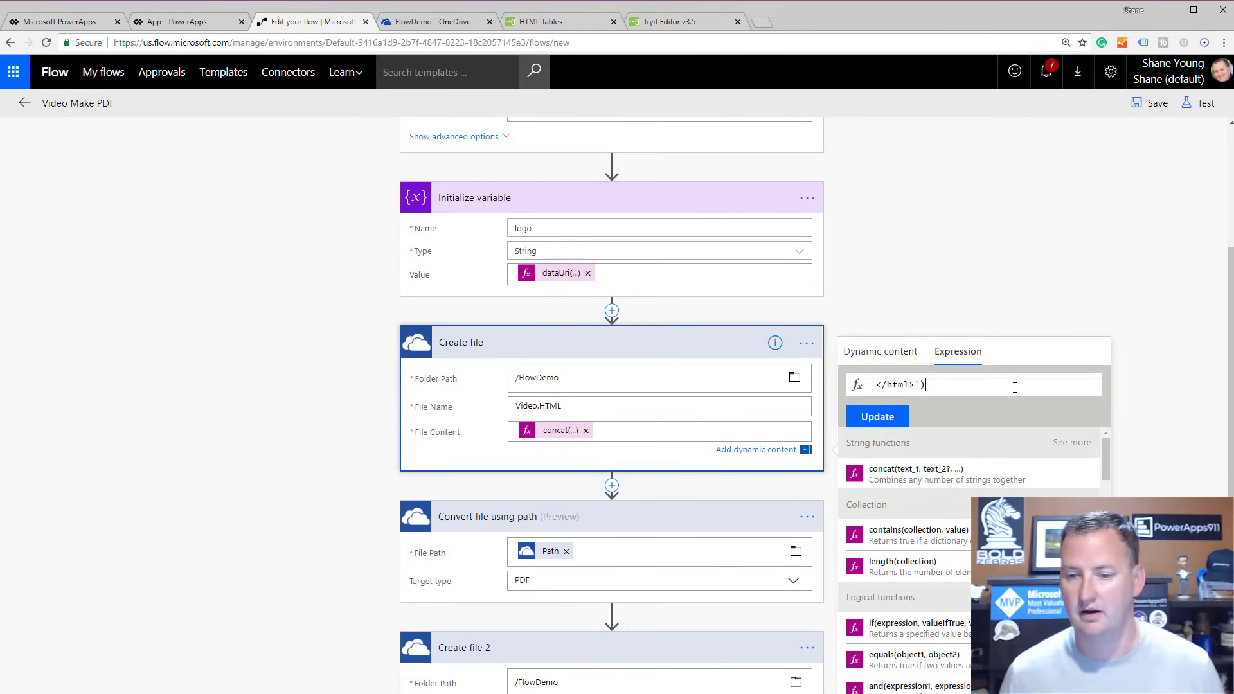
click(899, 421)
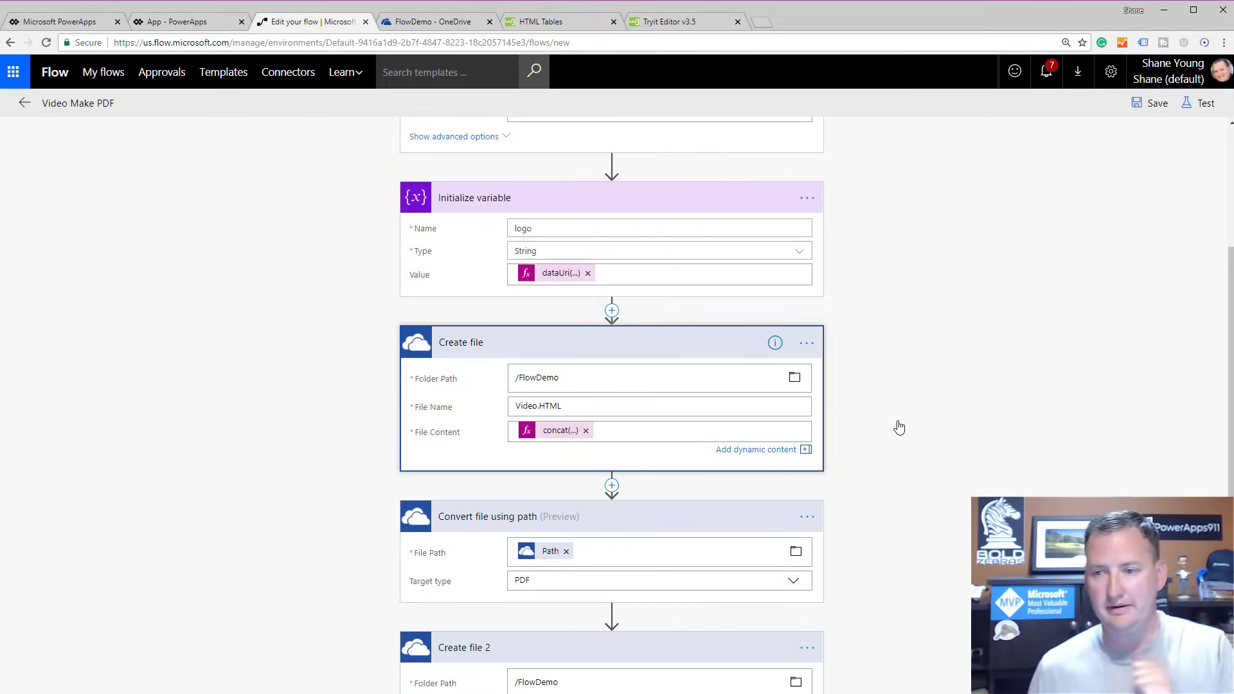
click(1151, 105)
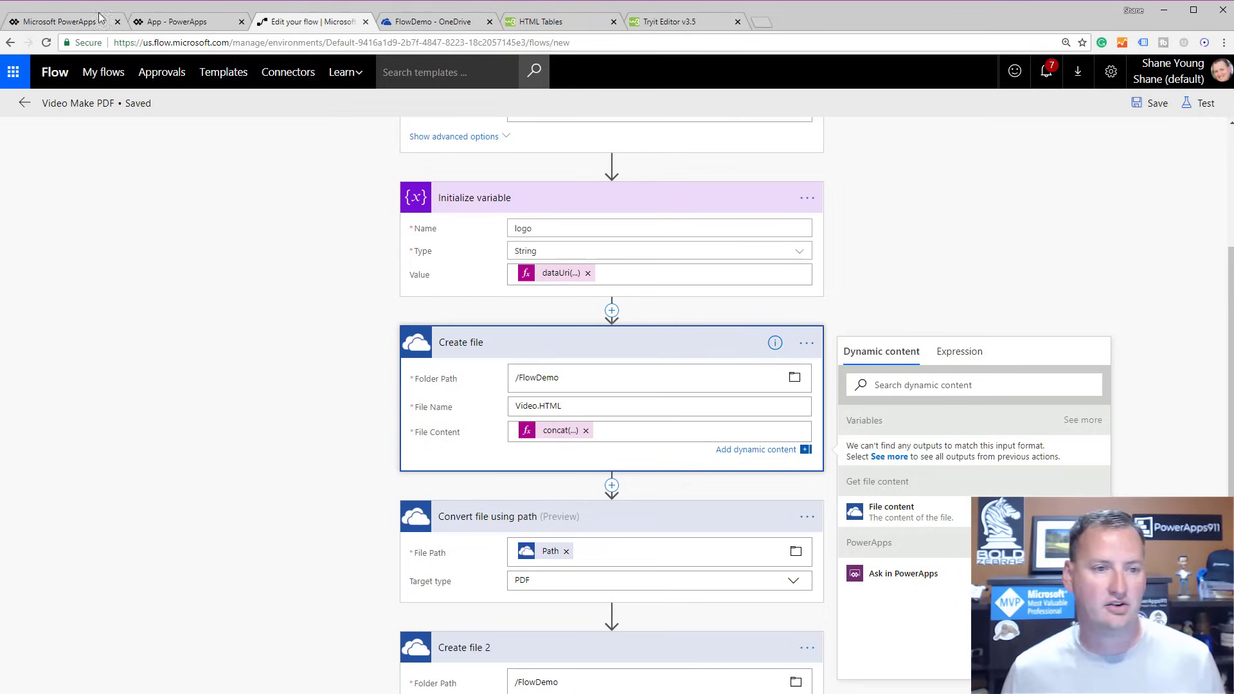
Switch to the PowerApps app and associate the Video Make PDF flow with Button1's OnSelect action.
click(196, 25)
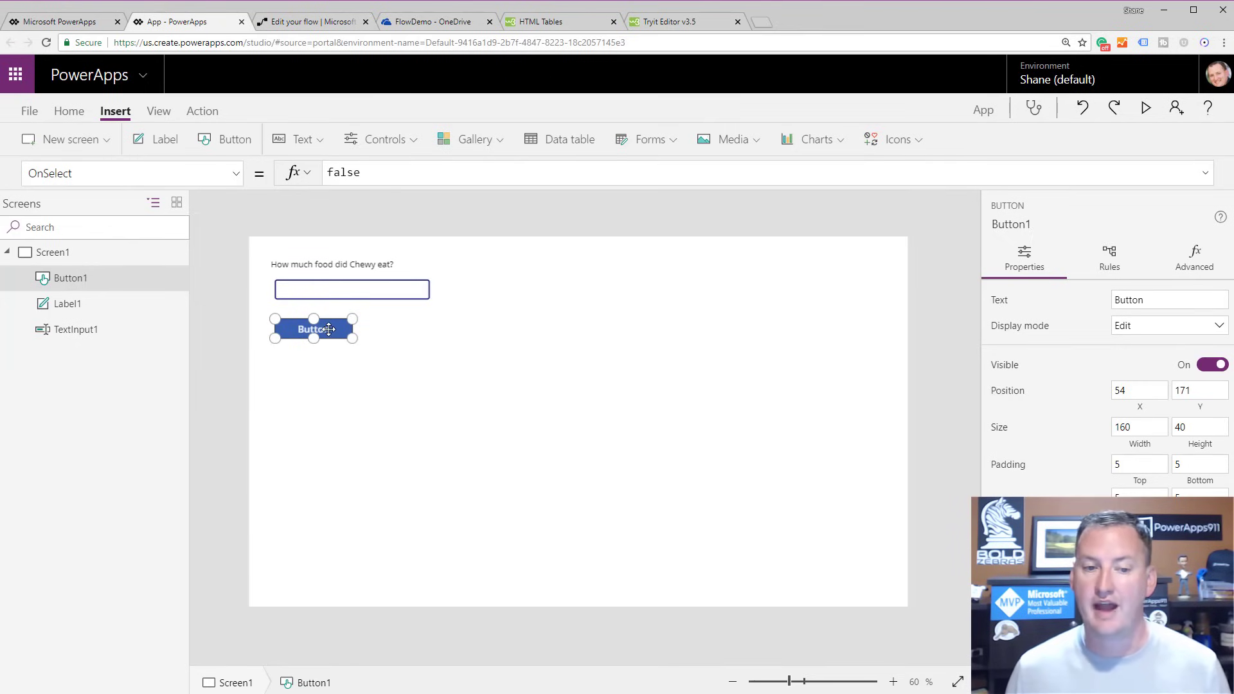
click(201, 111)
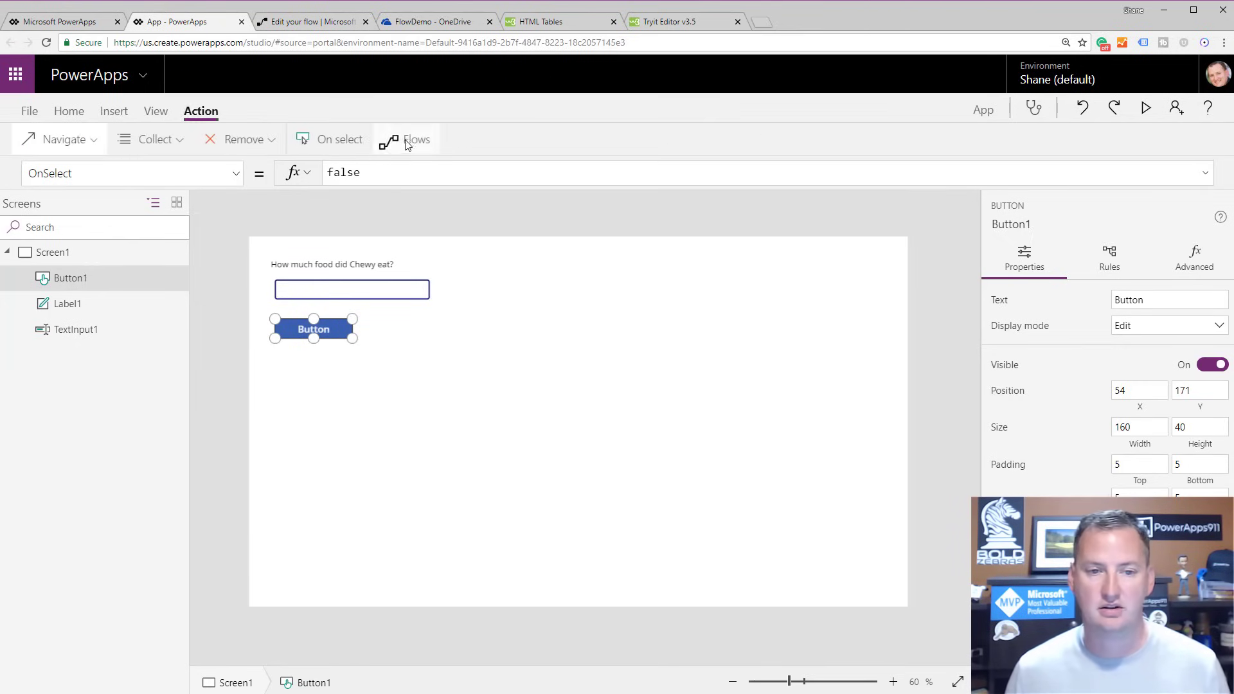
click(407, 140)
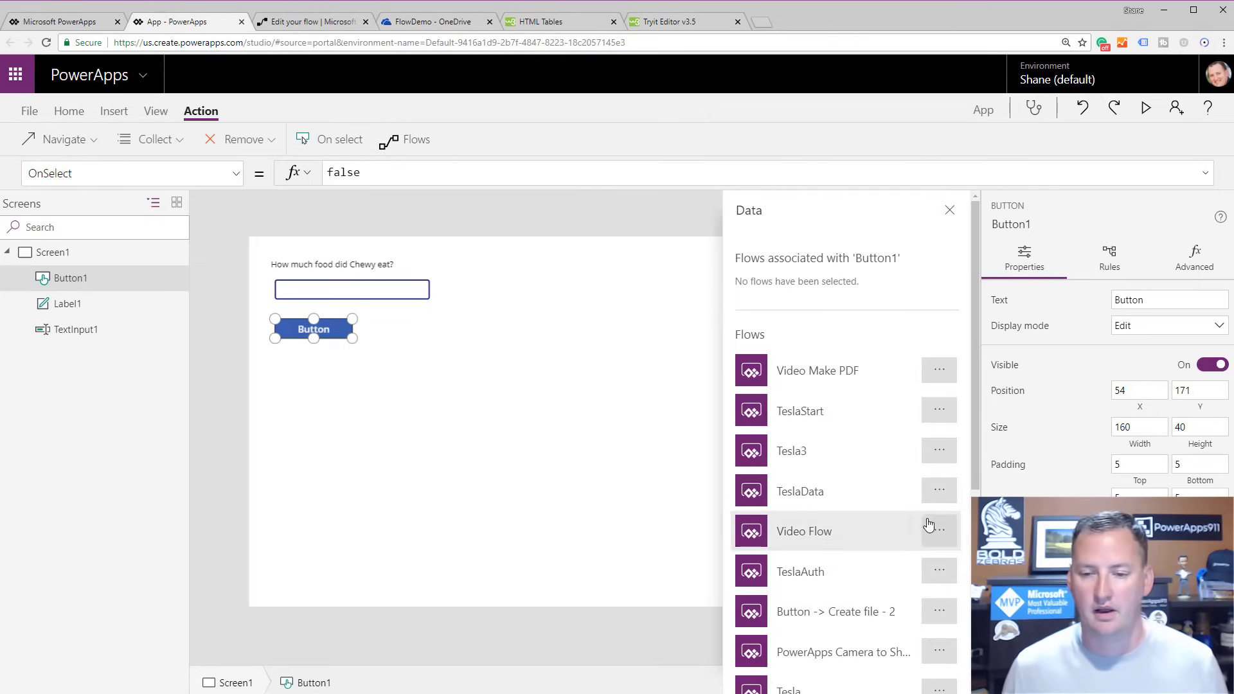
click(859, 374)
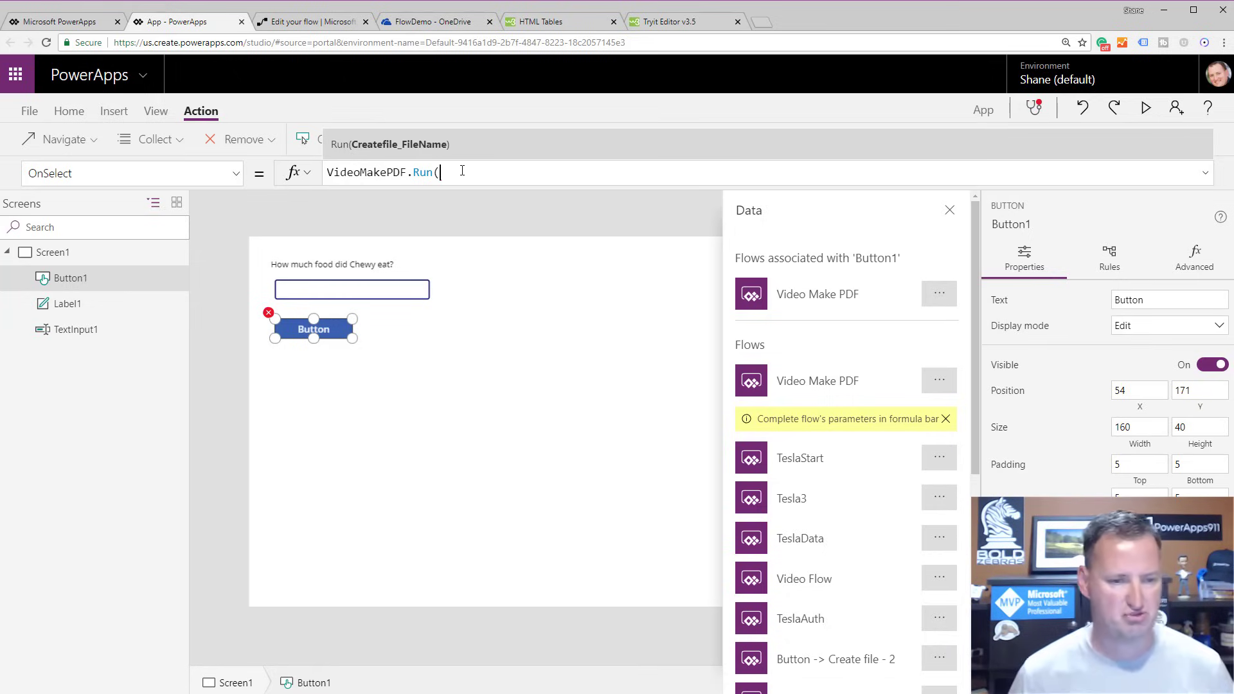
Complete Button1's OnSelect formula as VideoMakePDF.Run(TextInput1.Text) so the entered amount is passed to the flow.
text(Tex)
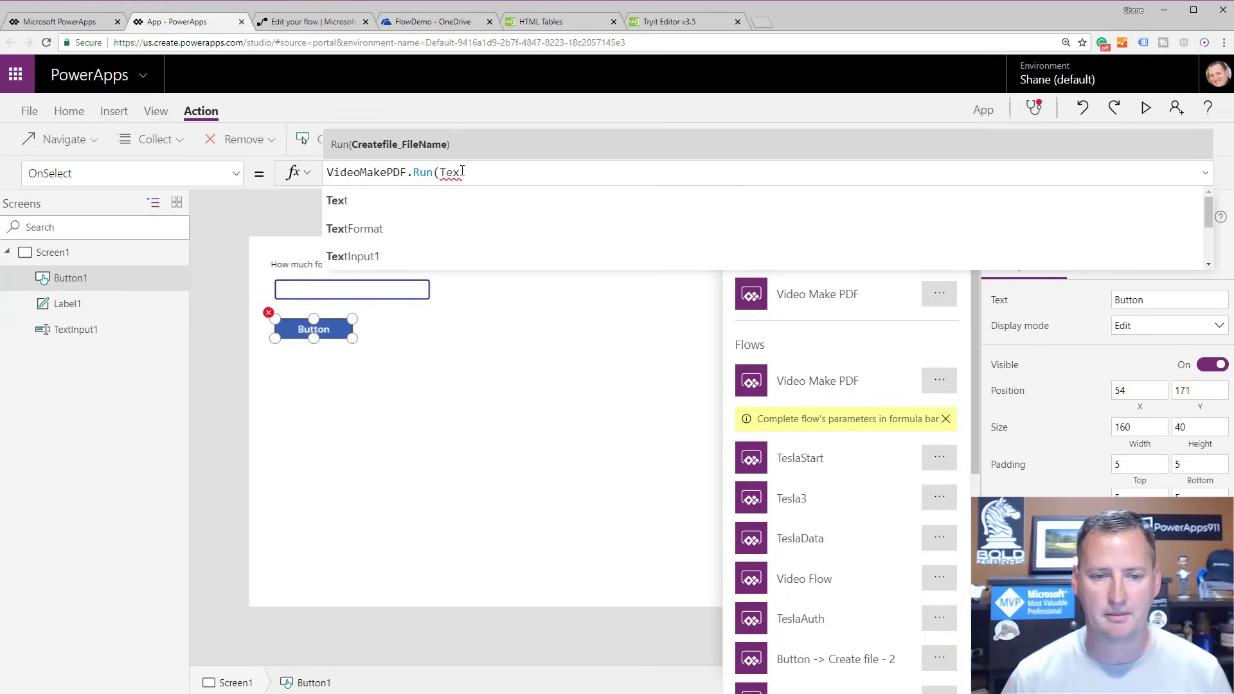
key(Tab)
text(/)
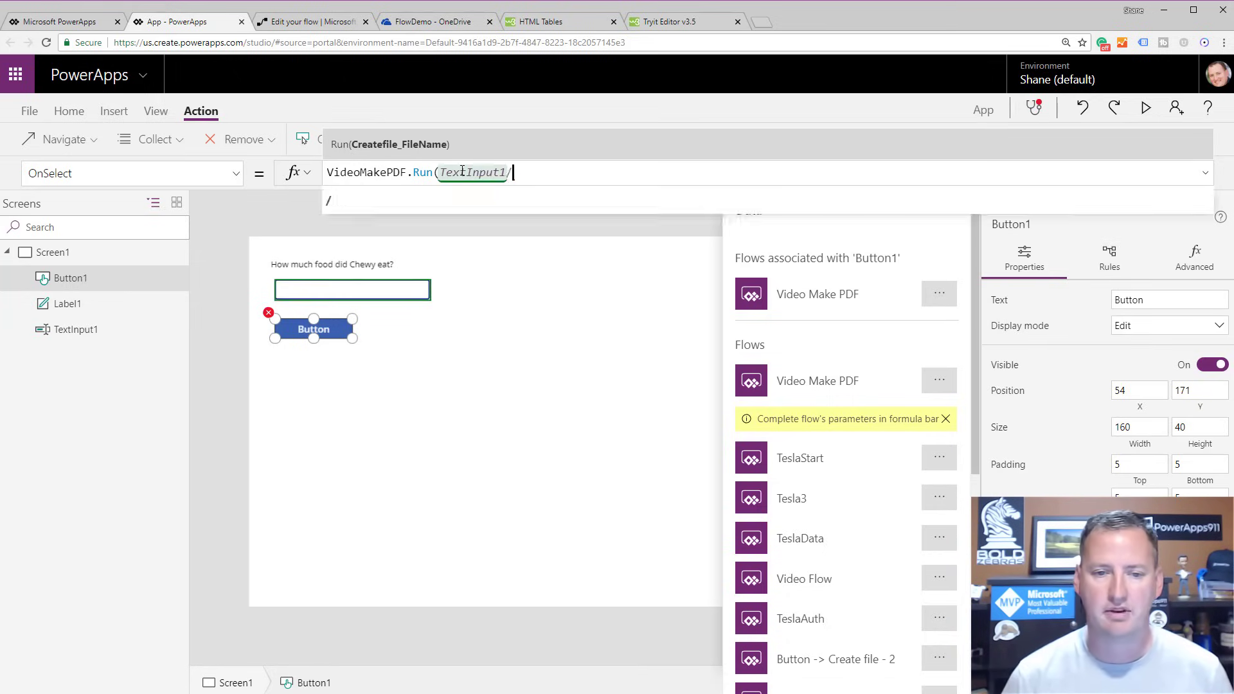
key(BackSpace)
text(.)
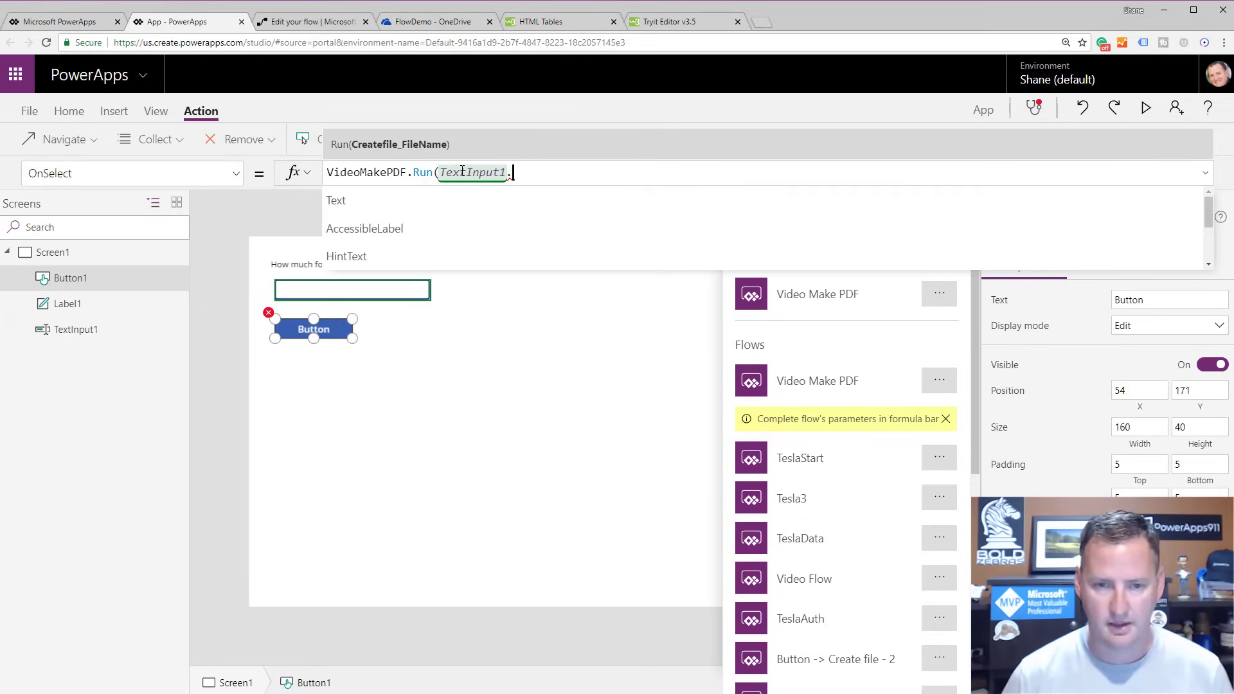
key(Tab)
text())
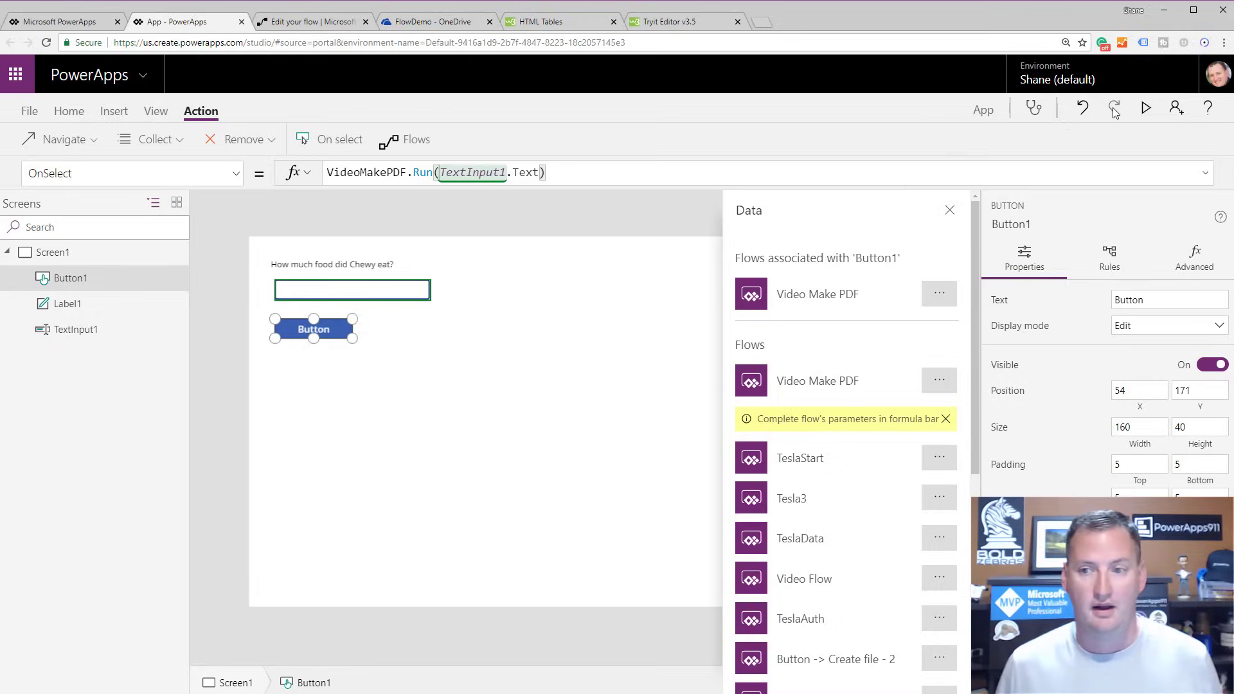
Preview the app, enter 9 as the amount of food Chewy ate, and run the flow with the button.
click(1145, 110)
click(262, 153)
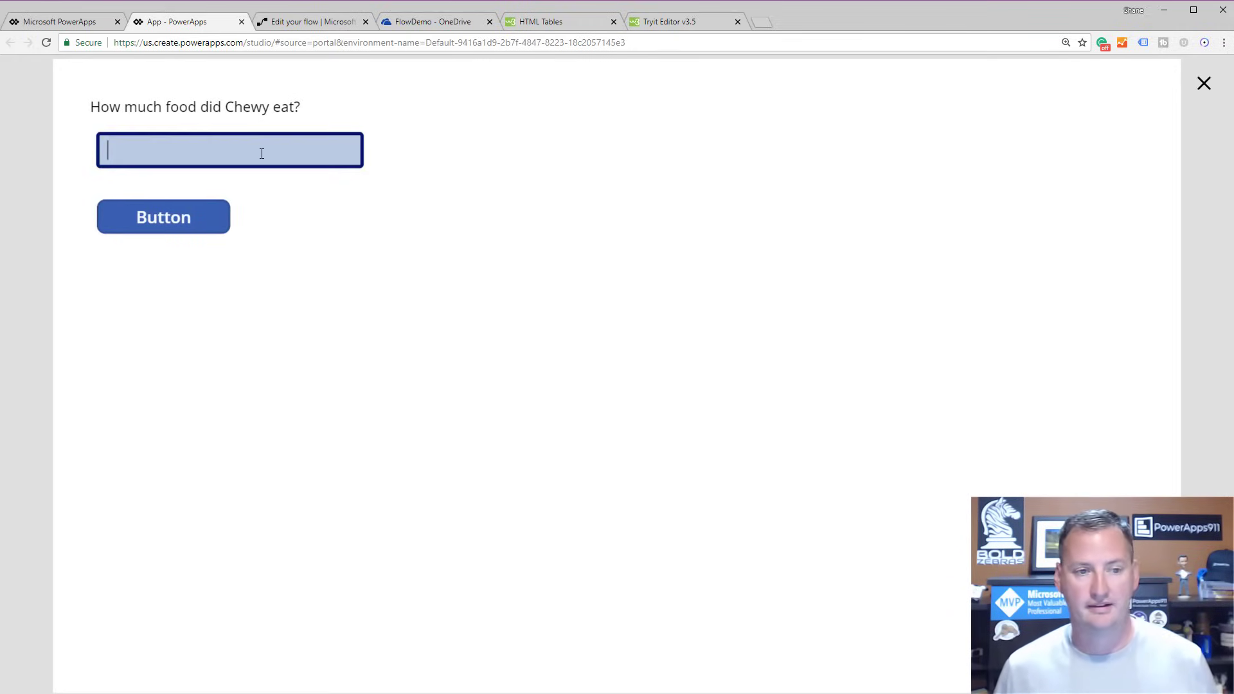
text(9)
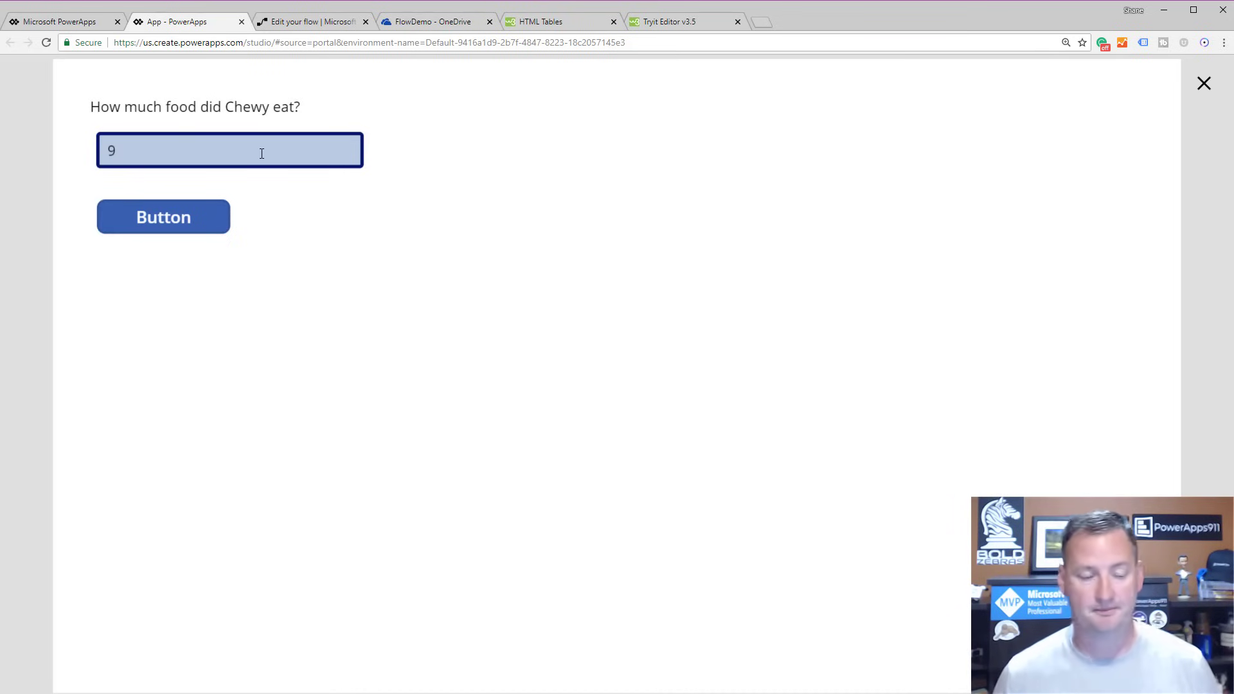
click(198, 226)
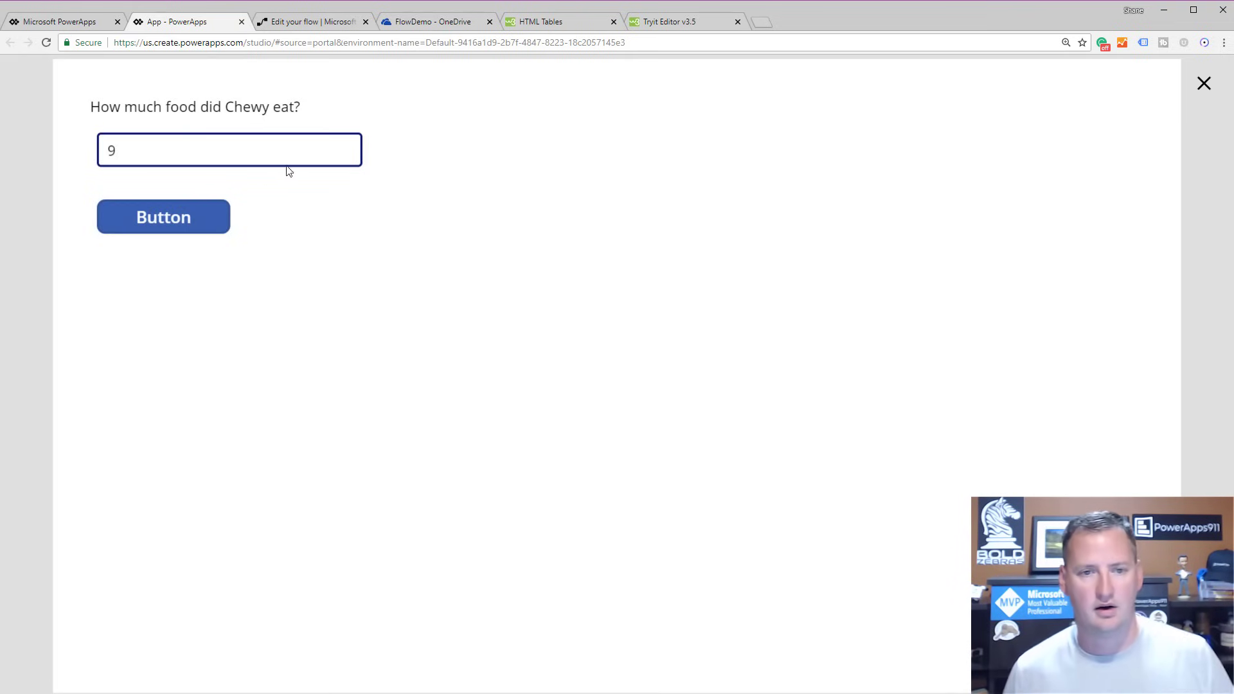
Switch to the OneDrive FlowDemo folder, refresh it, and open ChewyMadeThis.PDF to check the Tuesday Breakfast amount.
click(411, 21)
click(45, 42)
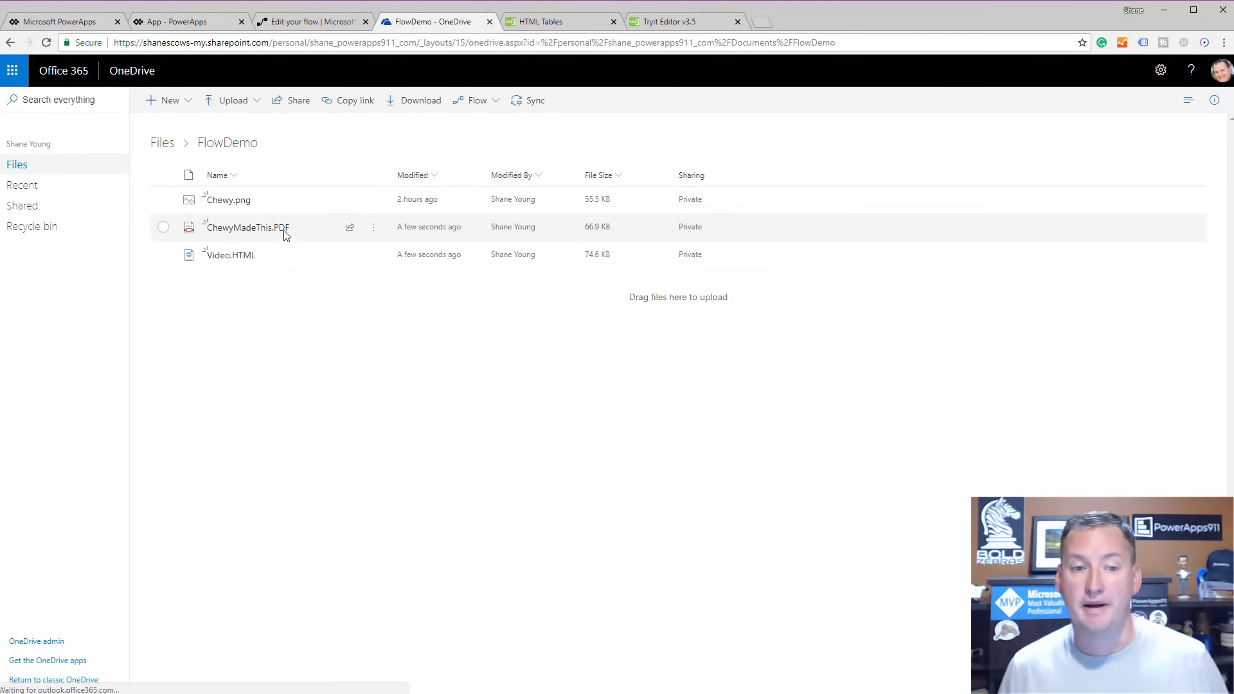
click(259, 232)
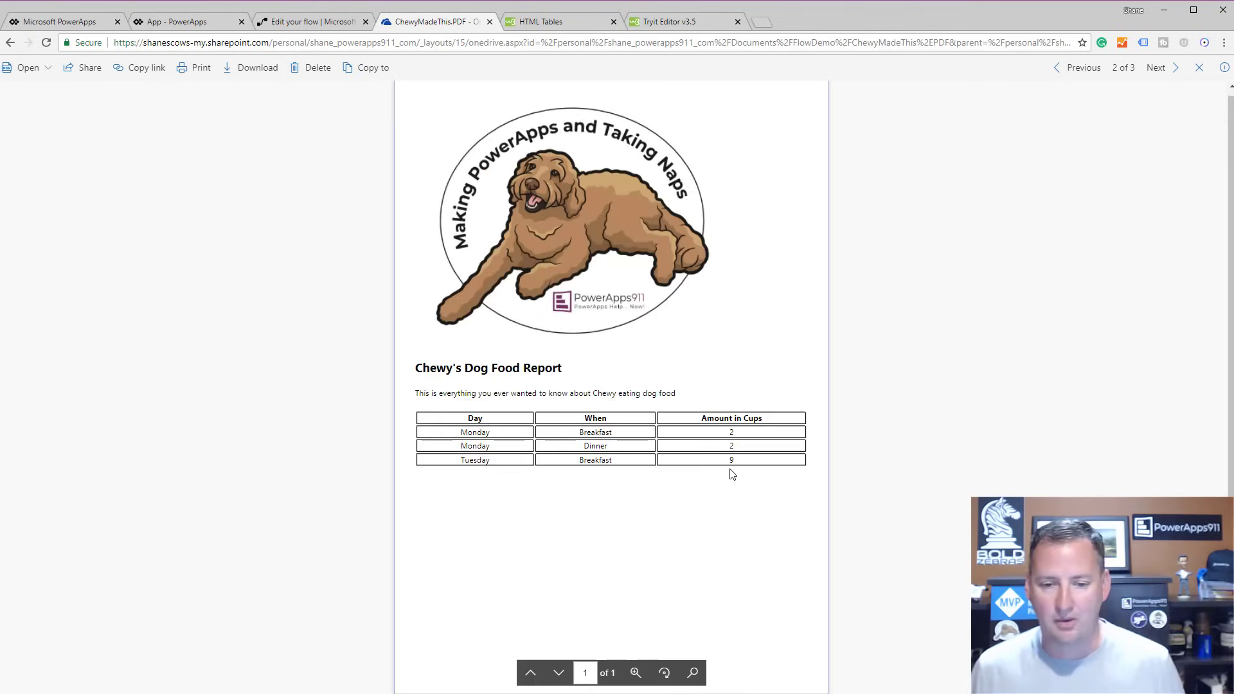